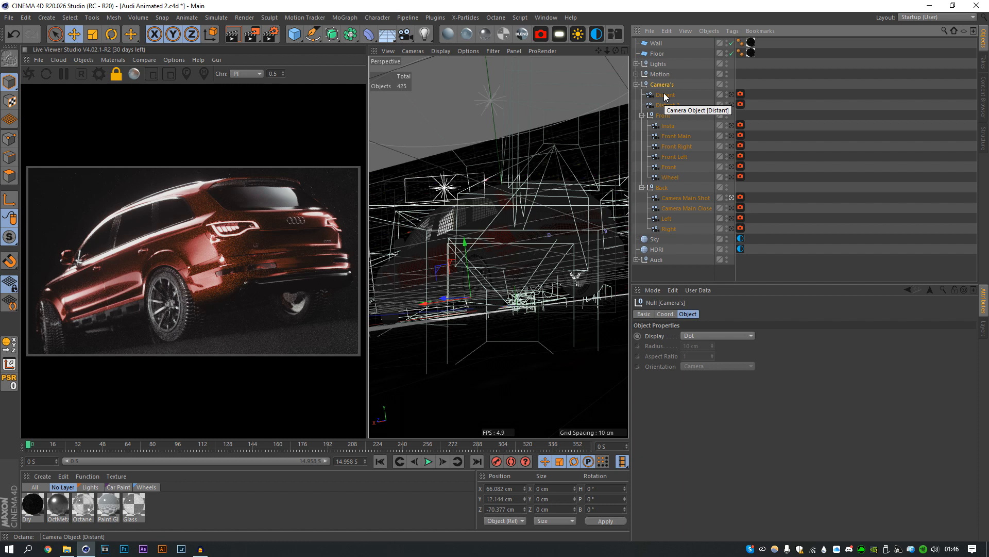
Inspect the settings of the Front Main camera inside the Motion group, leaving the group collapsed
click(636, 74)
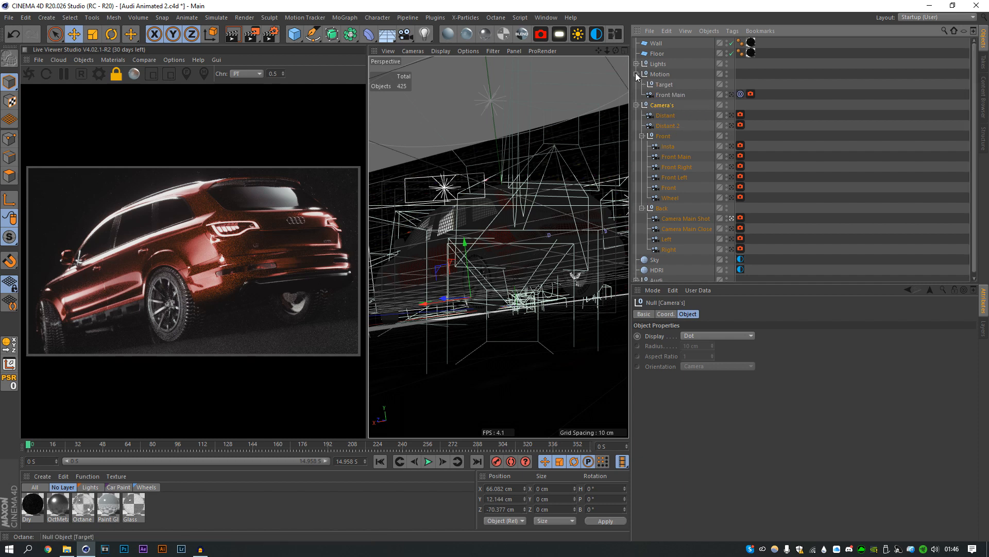
click(667, 95)
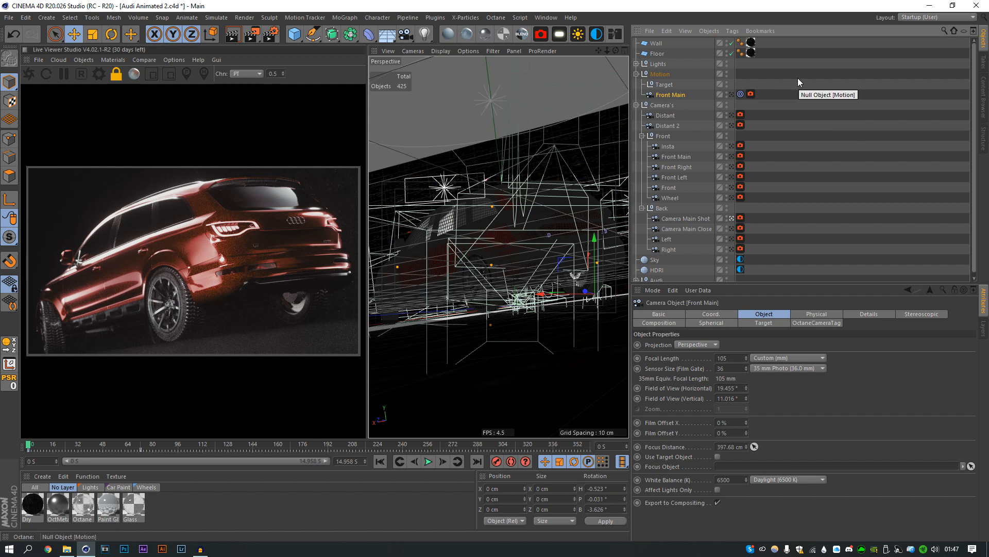
click(772, 126)
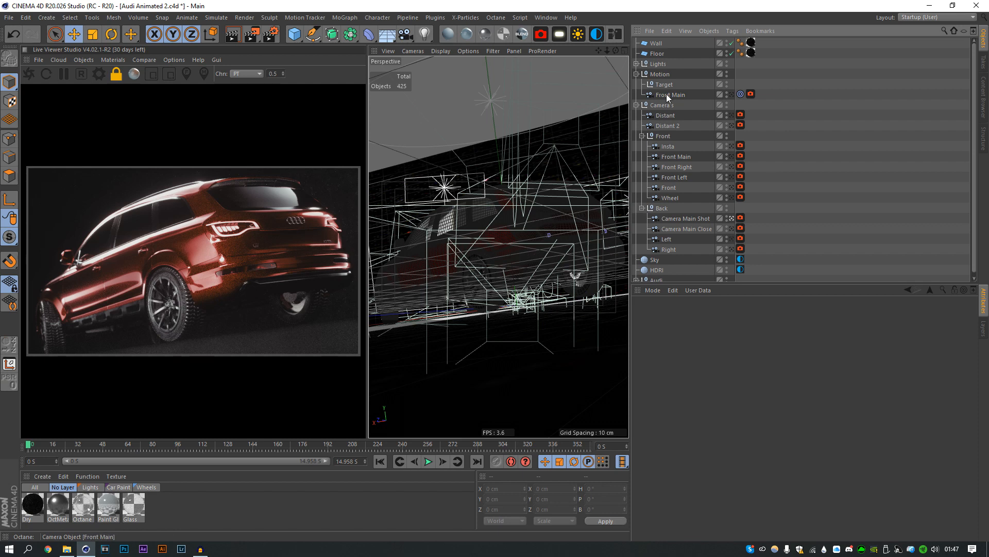
click(637, 74)
View the car through each camera in the Back group: Camera Main Close, Camera Main Shot, Left and Right
click(732, 208)
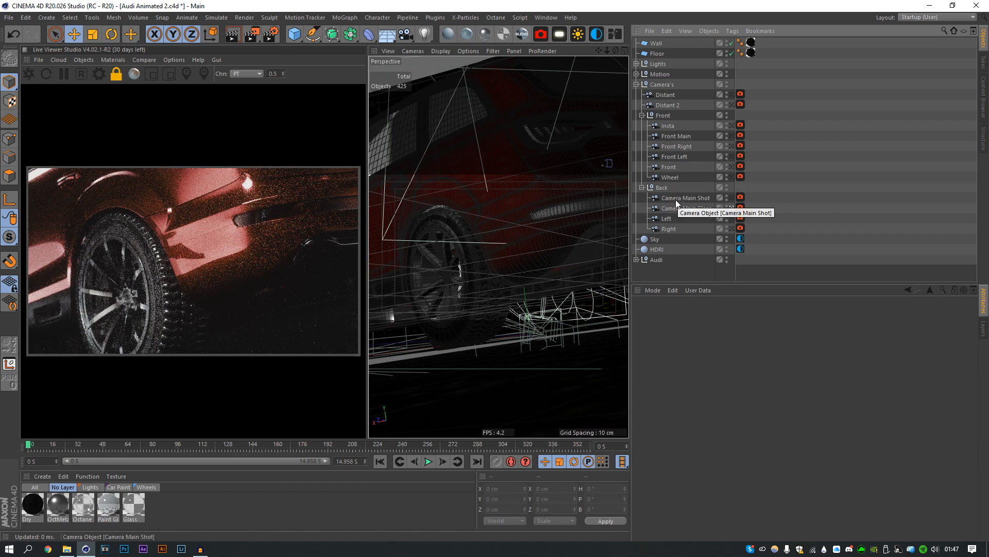
click(732, 199)
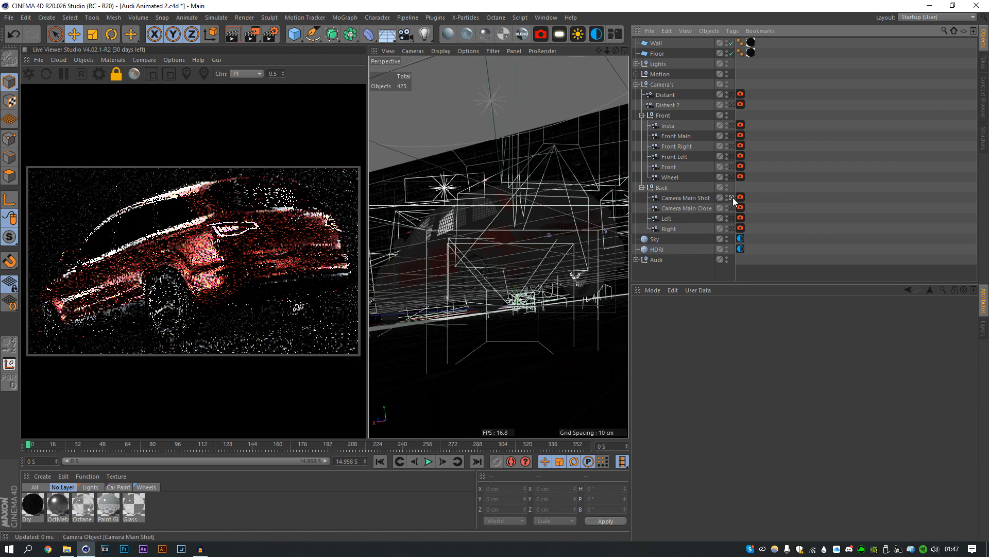
click(732, 208)
click(732, 218)
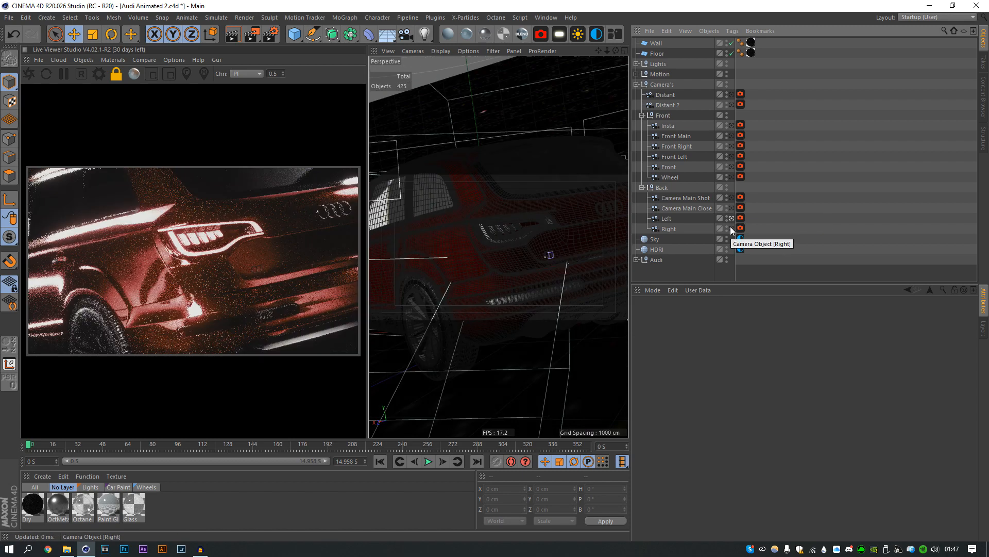
click(731, 228)
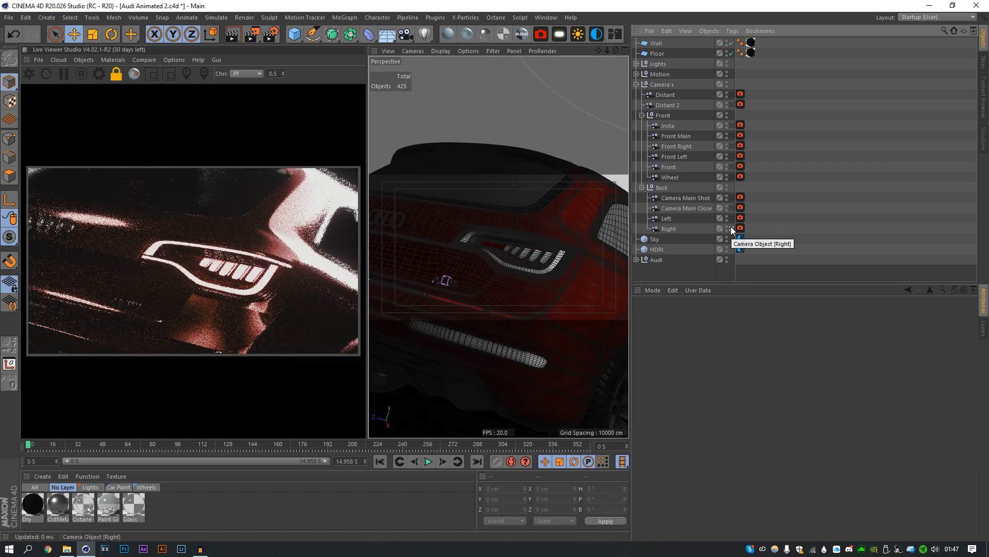
click(731, 219)
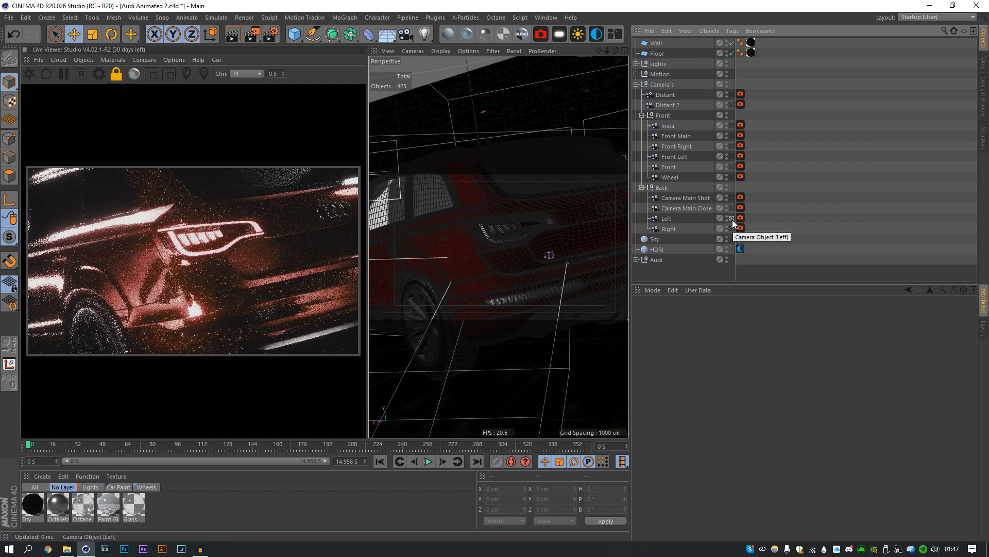
click(732, 220)
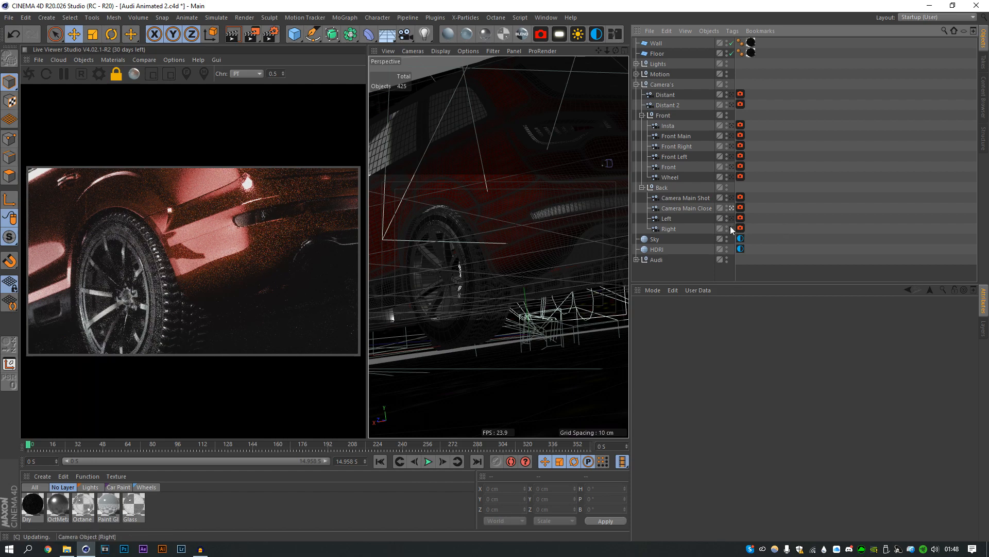
click(731, 227)
click(731, 208)
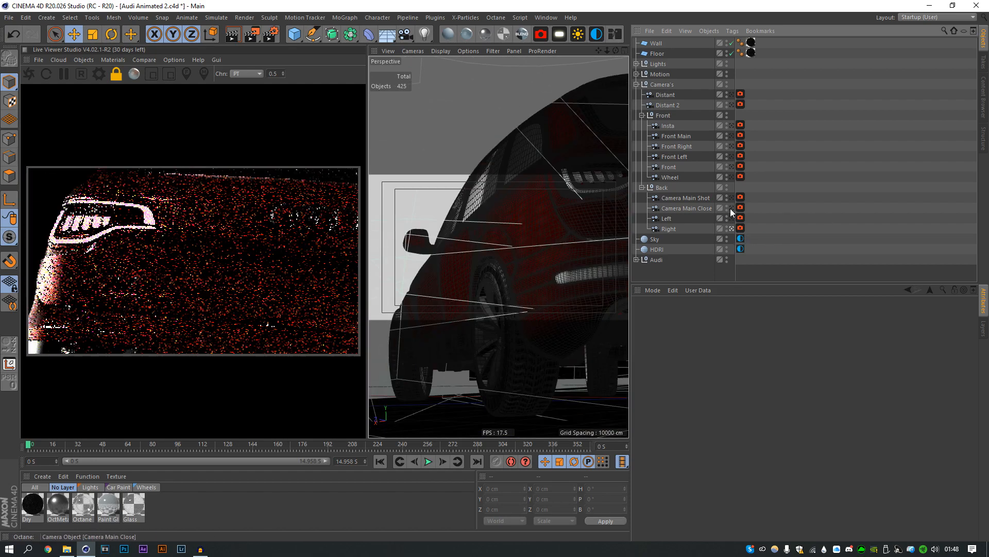
click(691, 209)
click(731, 230)
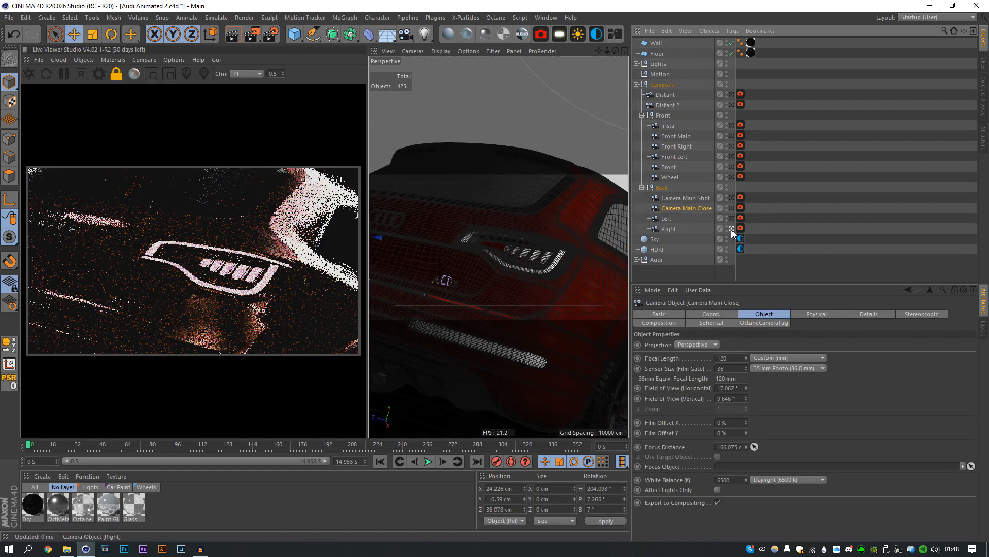
click(824, 230)
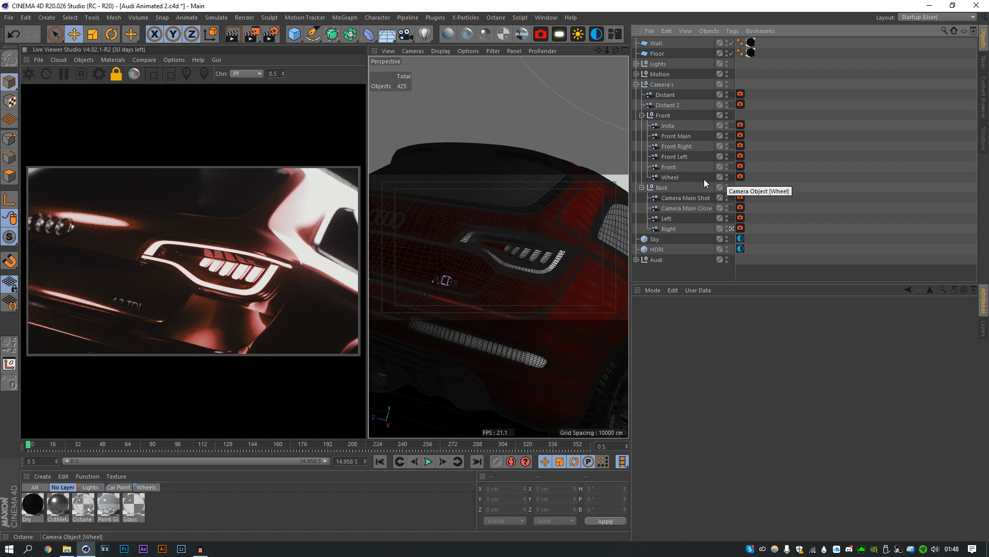
Compare the focal lengths of the Left, Camera Main Close, Camera Main Shot, Front and Front Left cameras
click(667, 219)
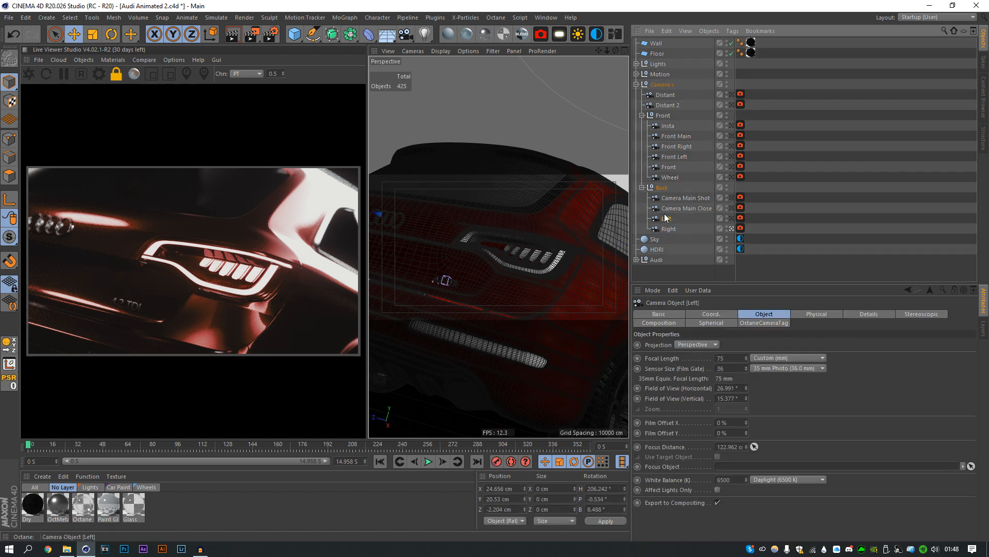
click(670, 208)
click(677, 196)
click(672, 169)
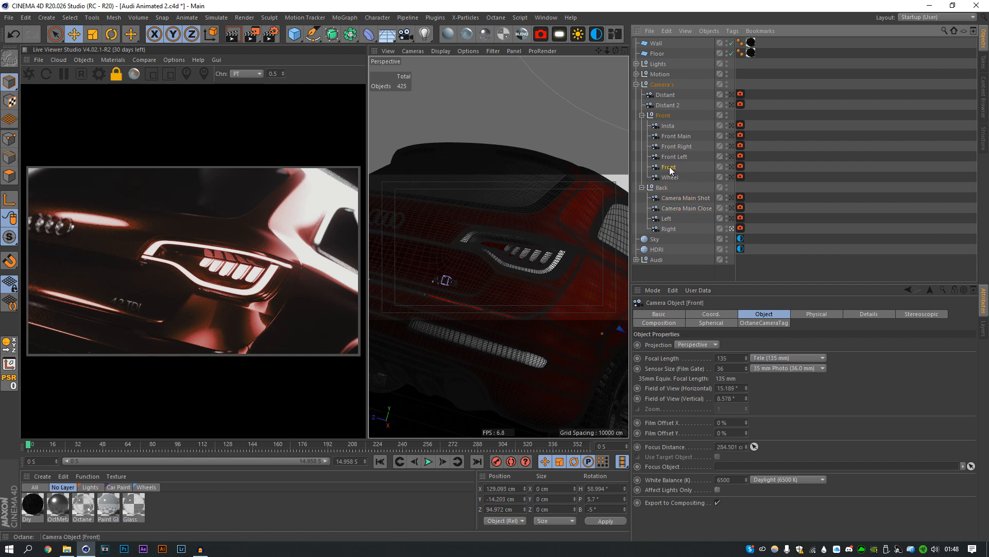
click(672, 161)
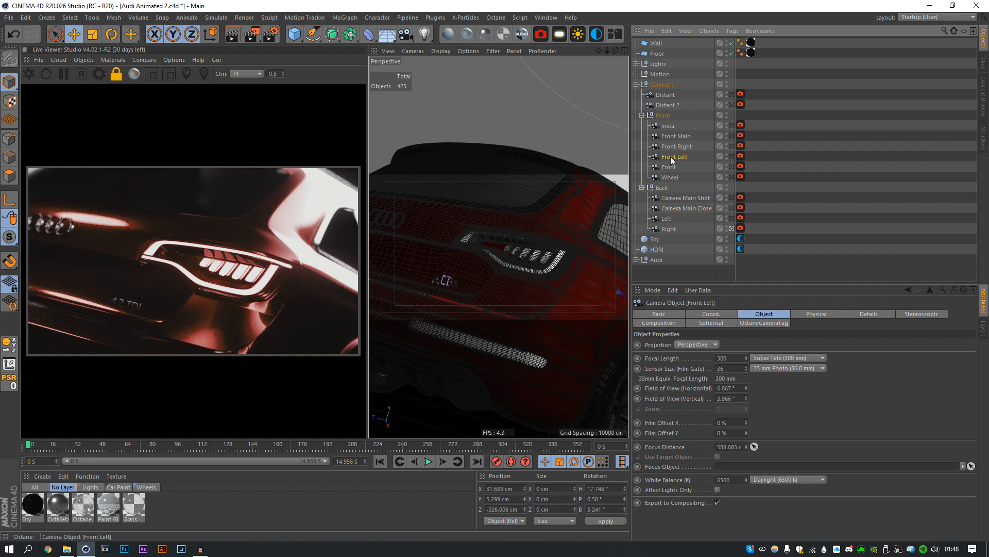
click(755, 188)
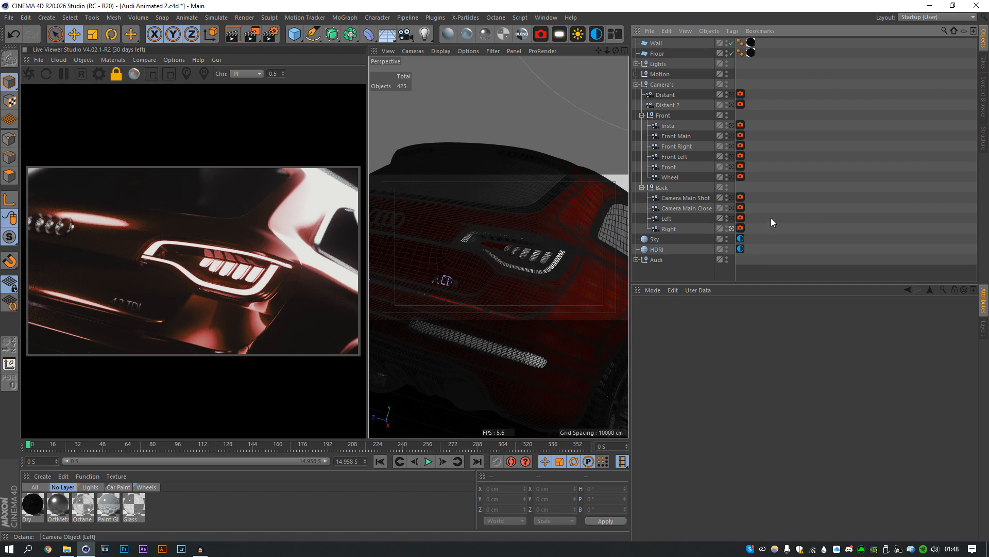
Make the Right camera in the Back group active and reduce its Octane thin-lens aperture to about 0.459 cm
click(731, 218)
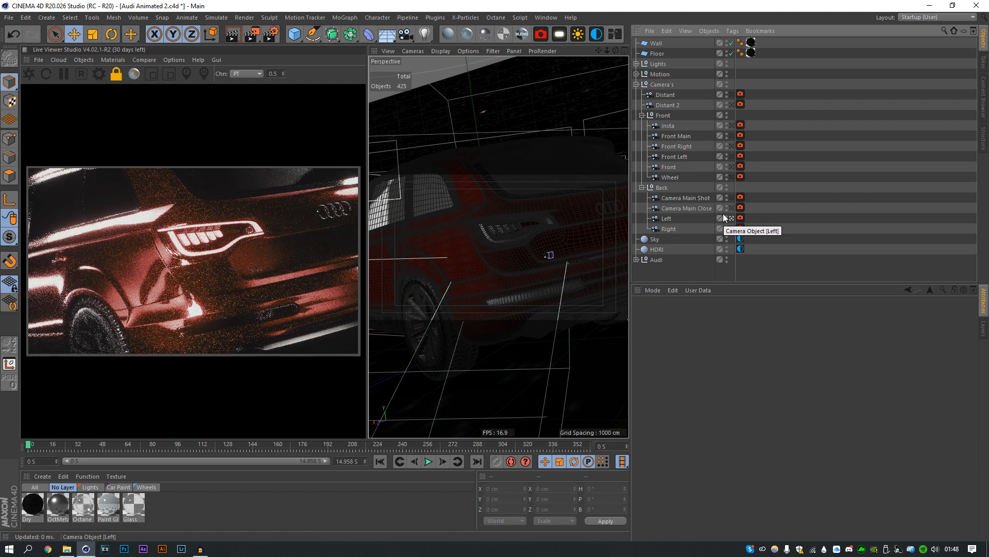
click(730, 227)
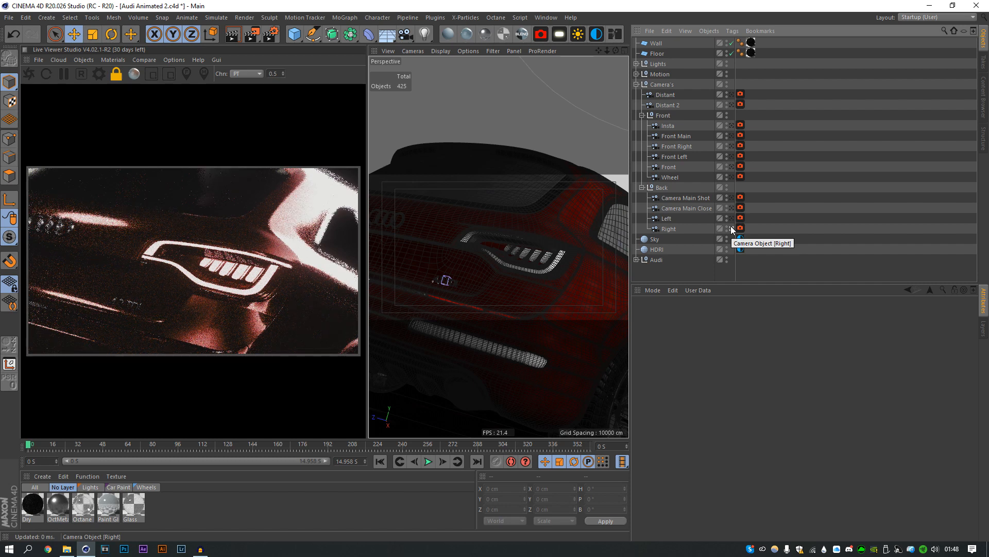
click(740, 227)
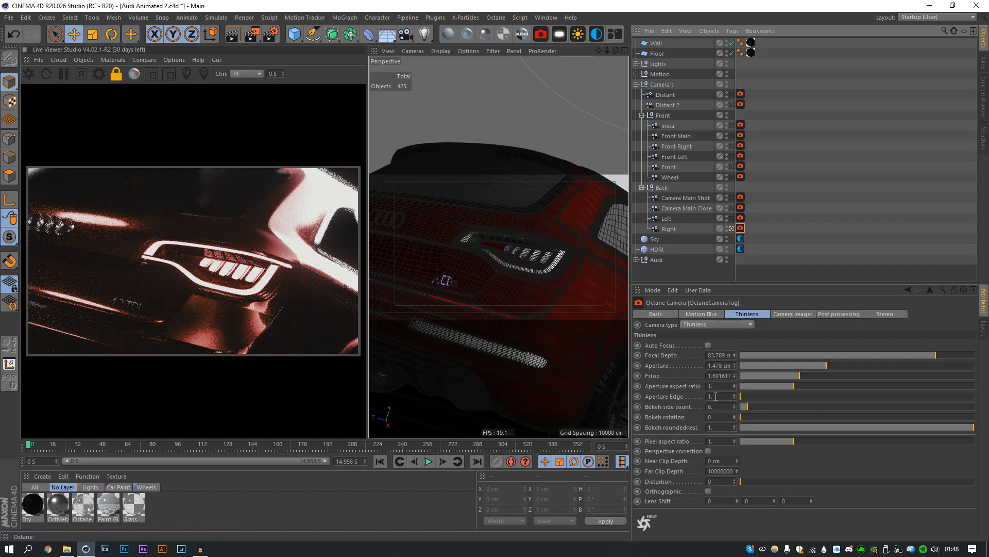
drag(725, 385, 683, 392)
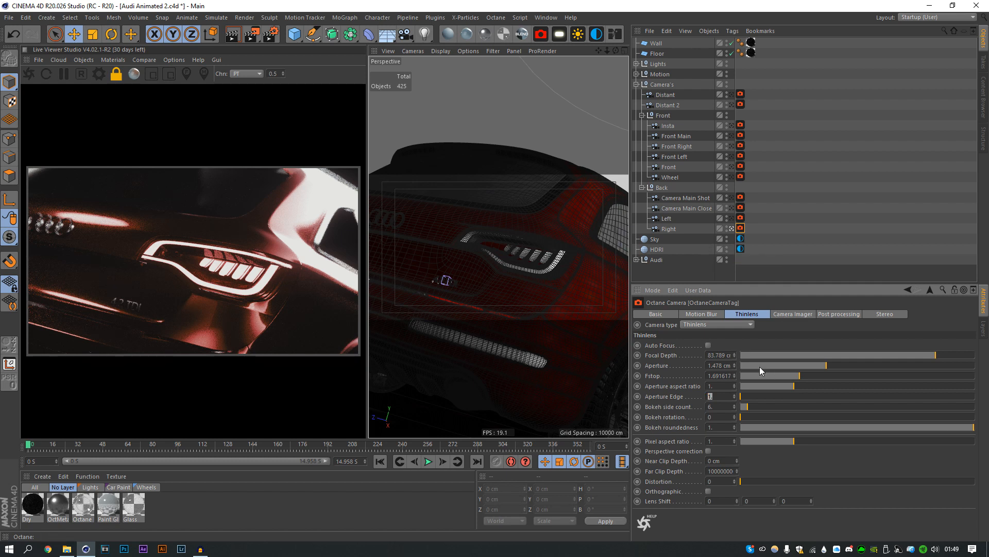
drag(760, 366, 768, 365)
click(807, 214)
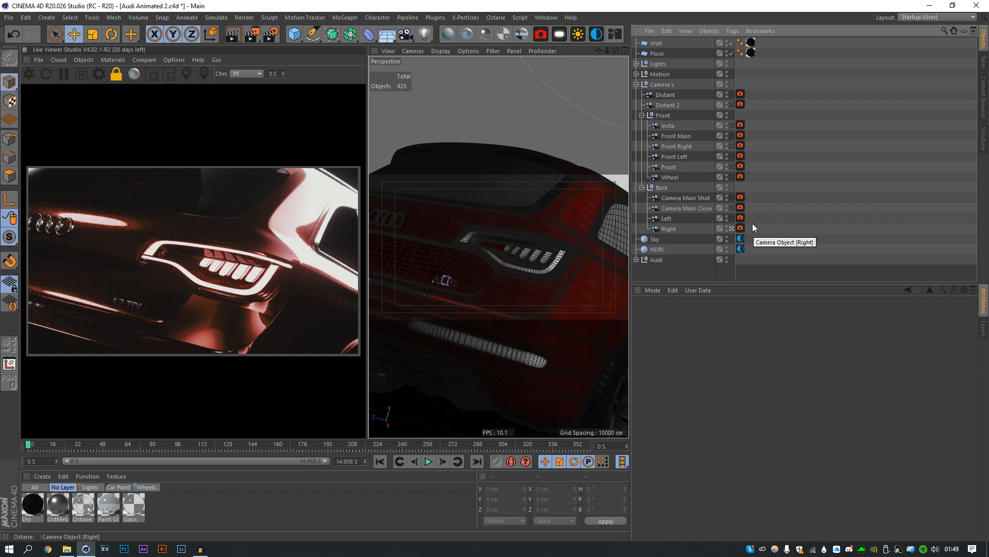
Orbit the Right camera around the tail light, and set its Octane aperture aspect ratio to 2 and aperture edge to 3
drag(616, 51, 627, 55)
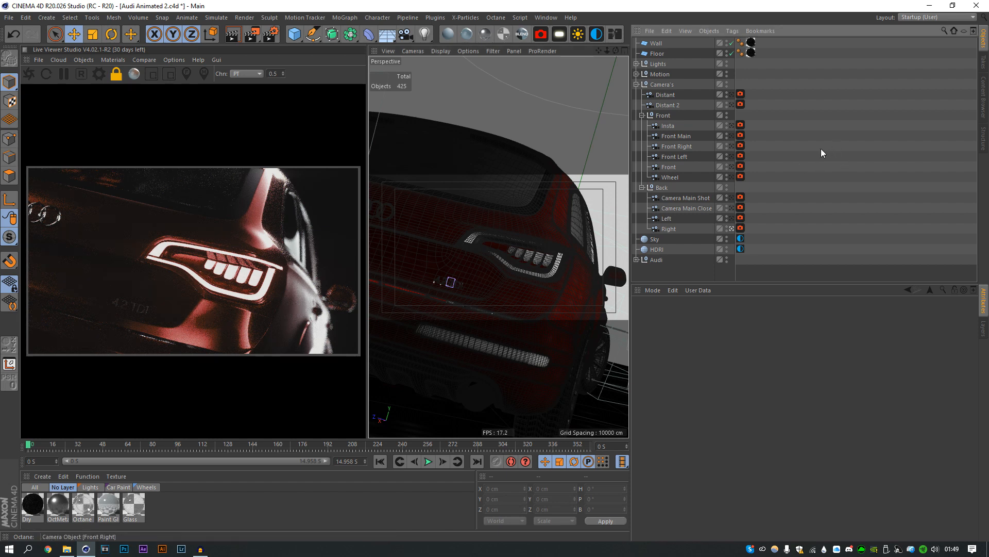
click(741, 229)
drag(728, 387, 667, 394)
text(2.)
key(Tab)
text(3)
key(Return)
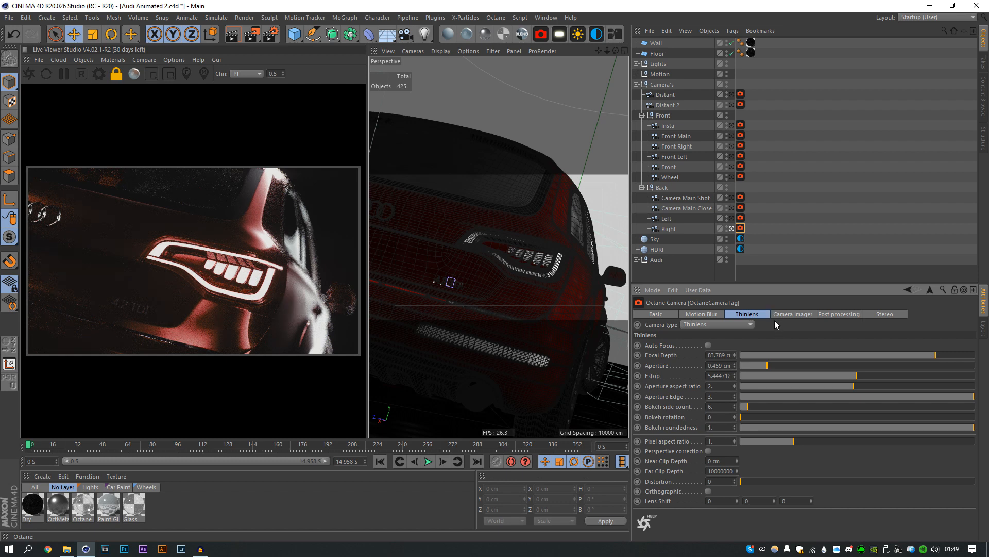
click(814, 200)
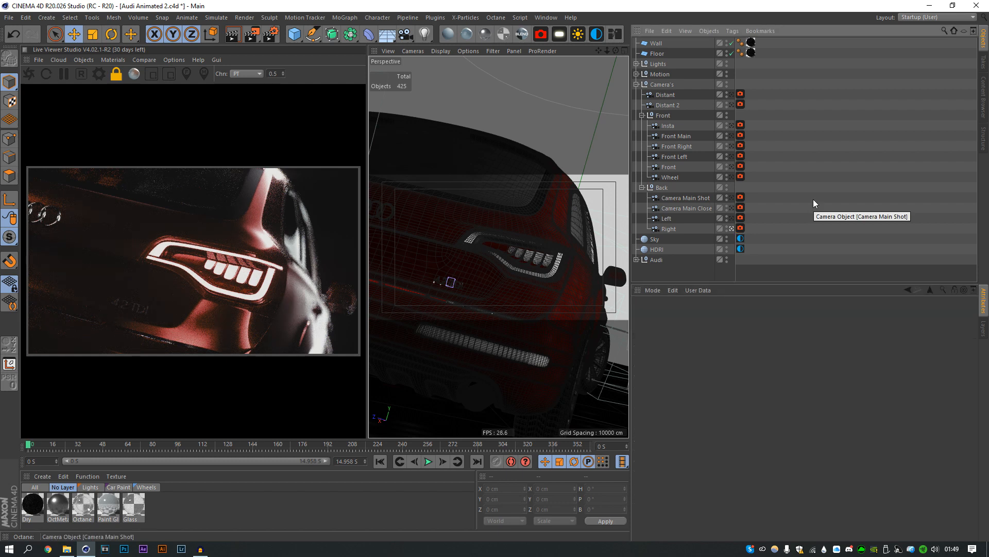
Collapse the Back group, look through the Front Main camera in the Front group and inspect its object properties
click(642, 187)
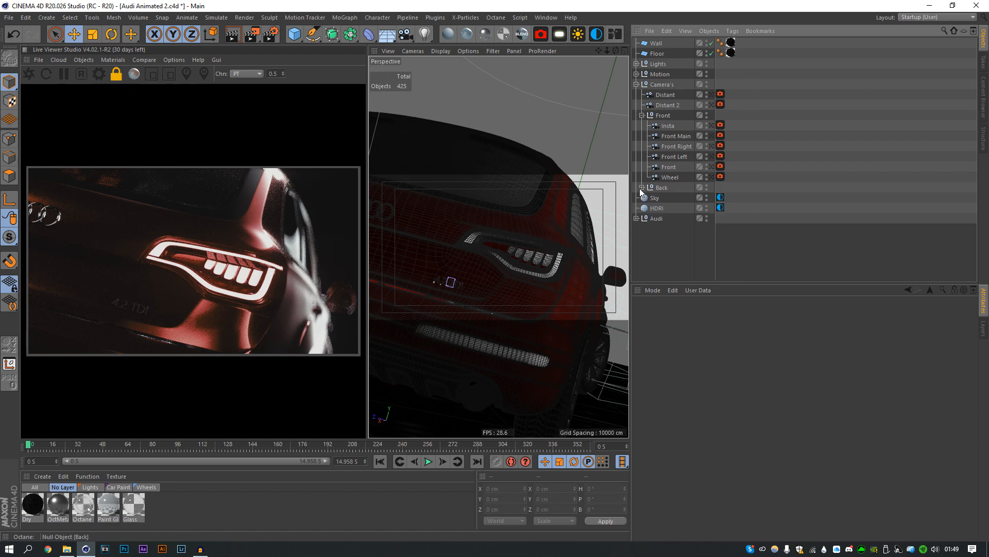
click(712, 136)
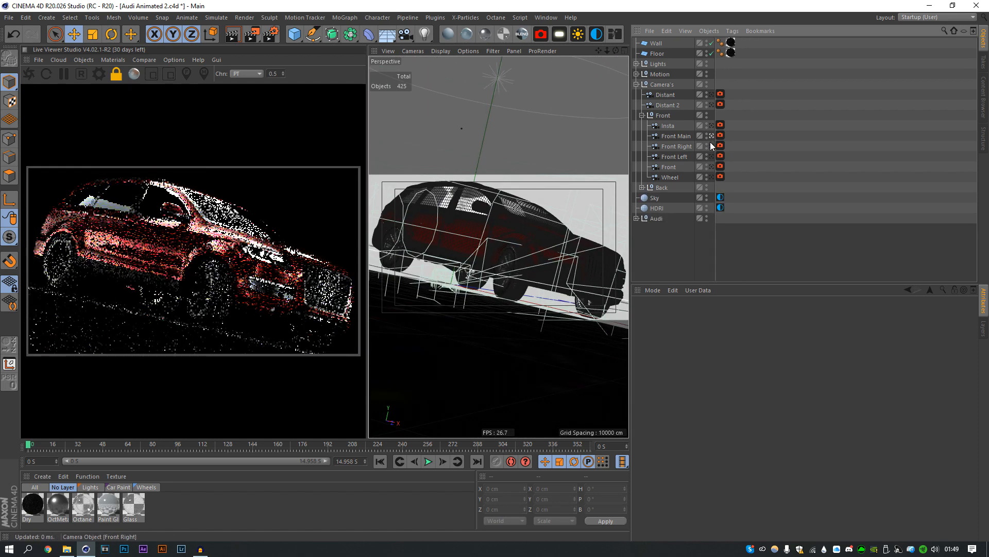
click(676, 136)
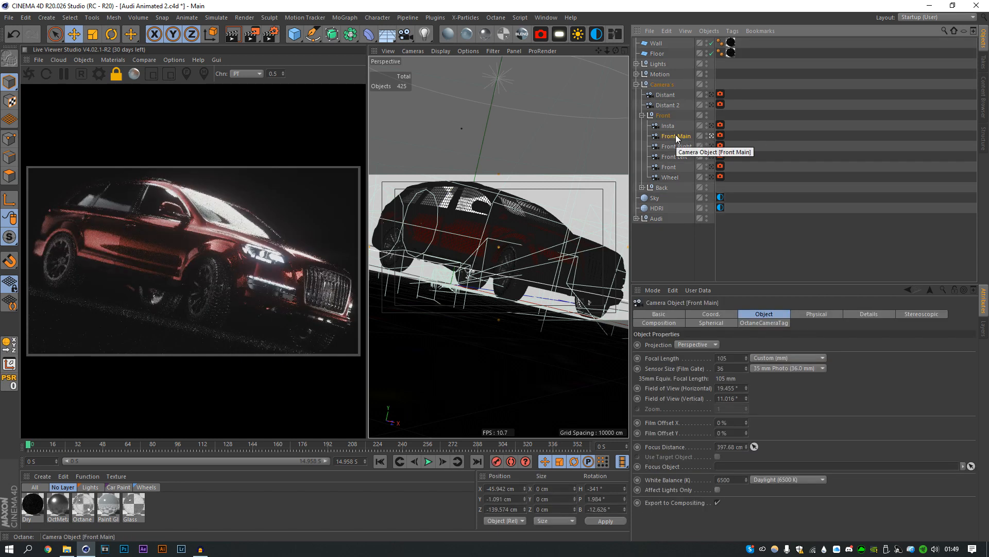
Make the Front Right camera active, set its Octane aperture to about 0.424 cm and orbit its view around the car's front
click(713, 145)
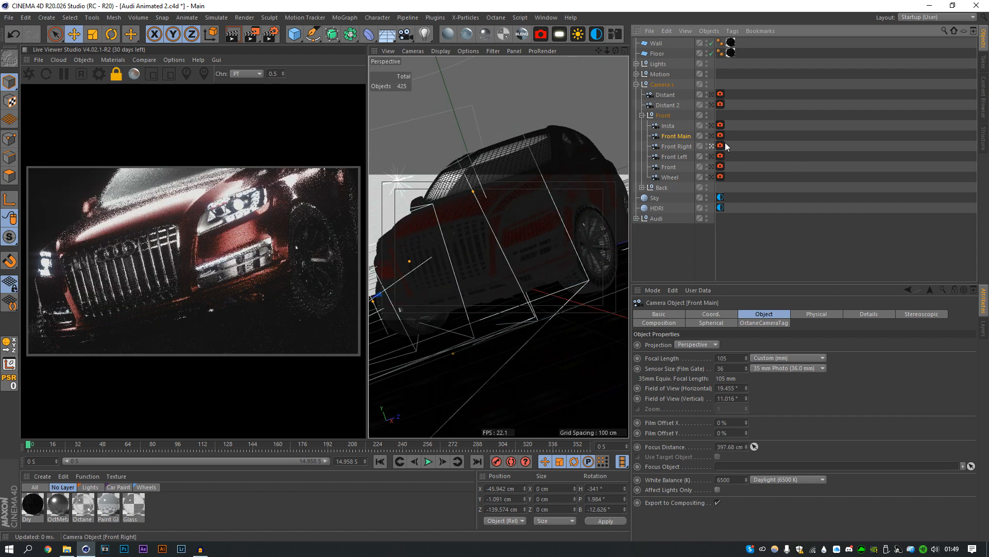
click(720, 145)
click(766, 365)
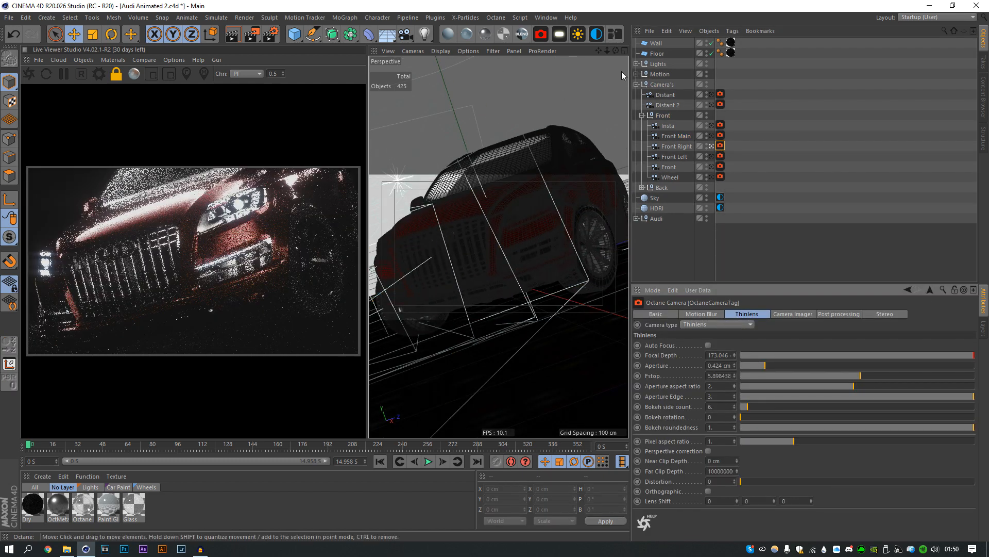
mouse_move(618, 51)
mouse_down()
mouse_move(646, 42)
mouse_move(600, 52)
mouse_up()
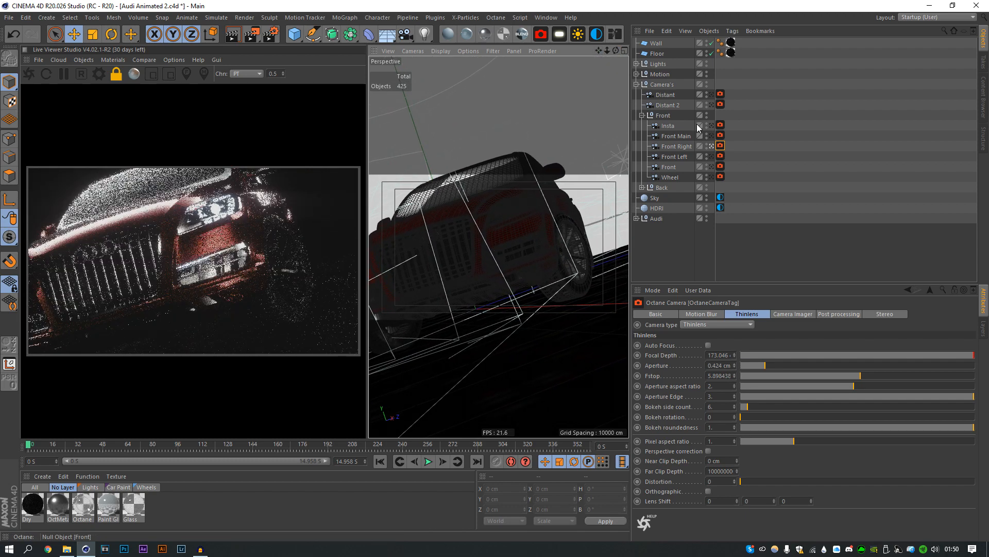
click(775, 141)
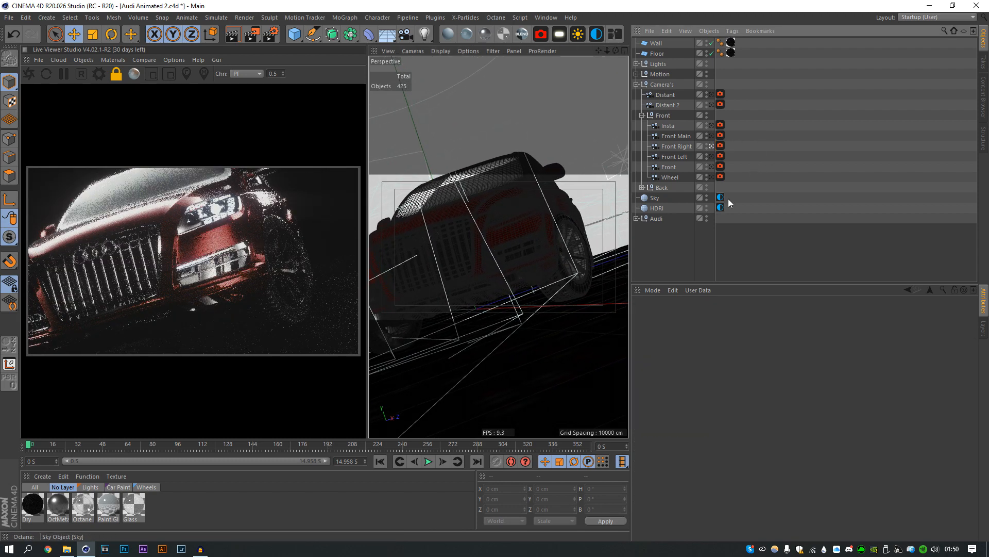
Look through the Front Left camera and inspect its focal length and Octane thin-lens settings
click(711, 156)
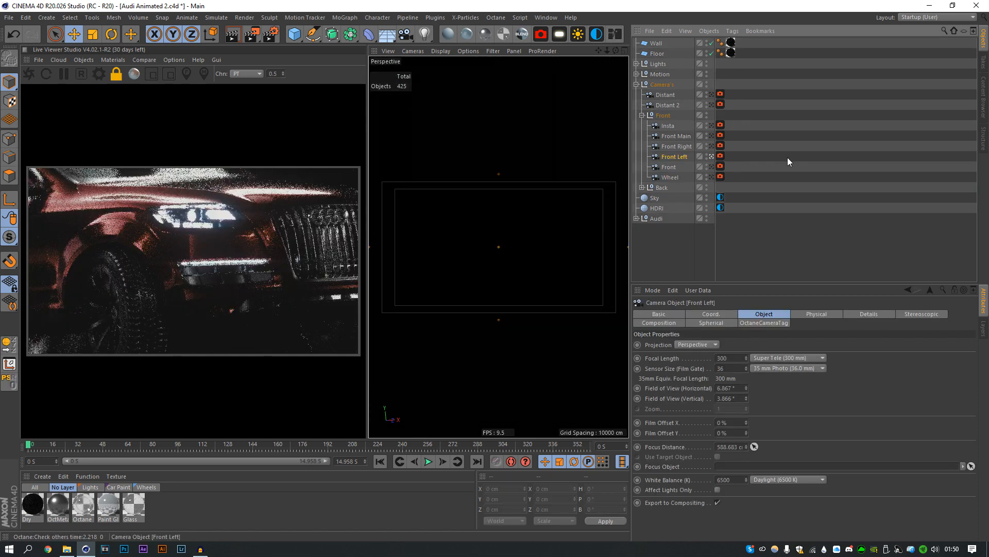
click(788, 157)
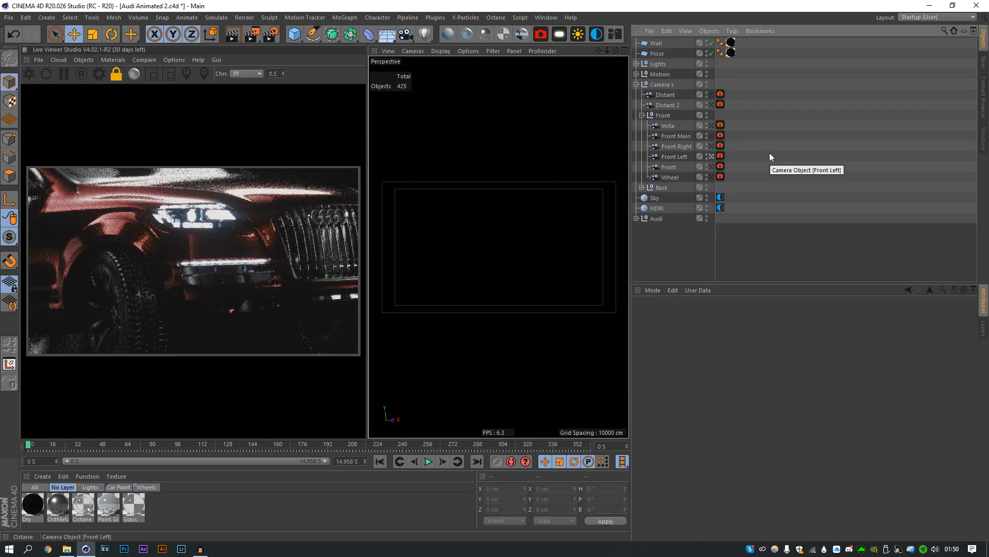
click(720, 155)
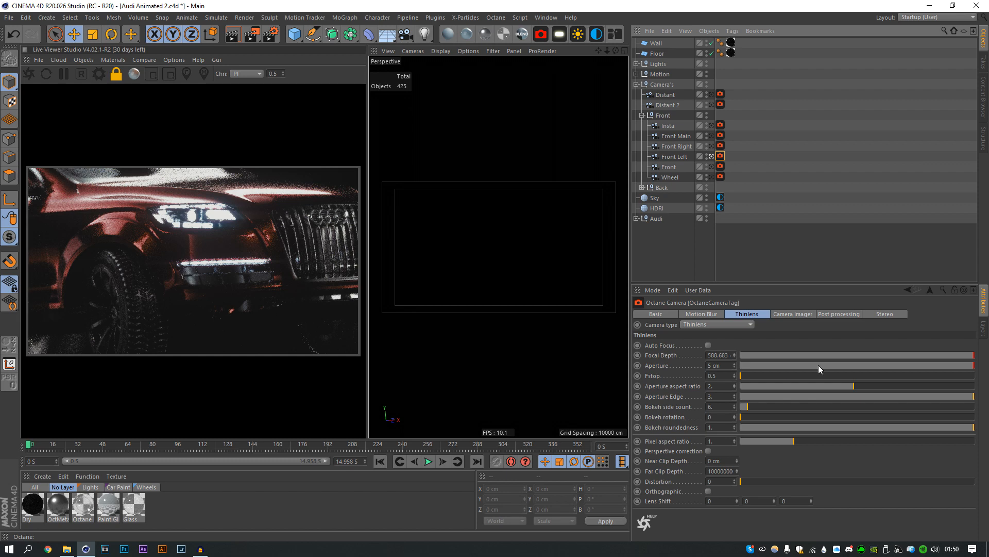
click(752, 215)
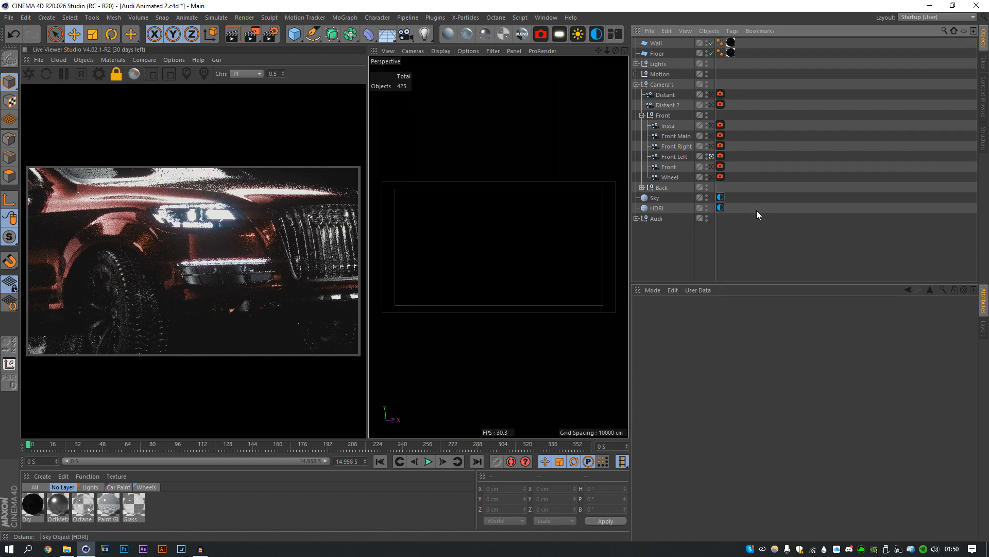
Make the Front camera active and slightly pull back and shift its view to reframe the car's front
click(712, 165)
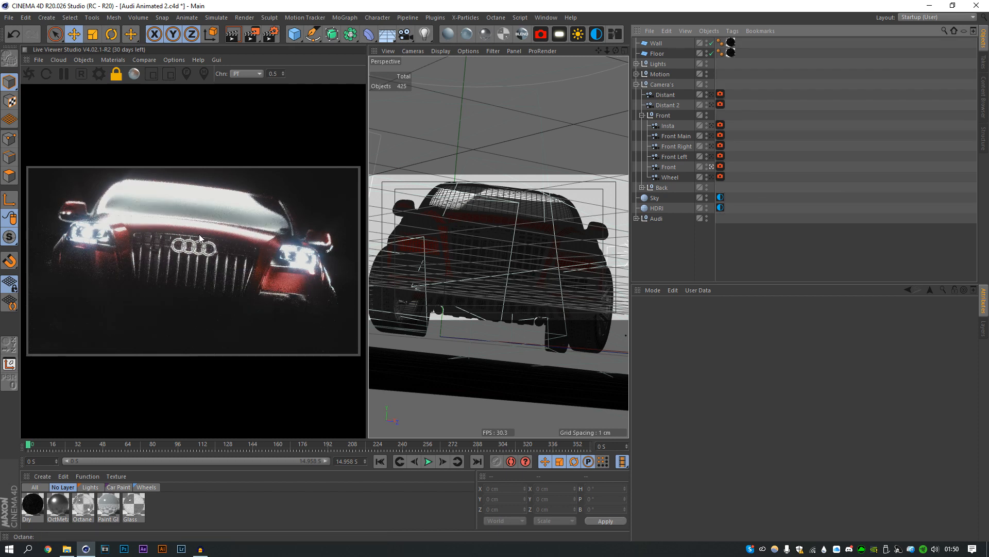
click(668, 166)
drag(607, 49, 601, 52)
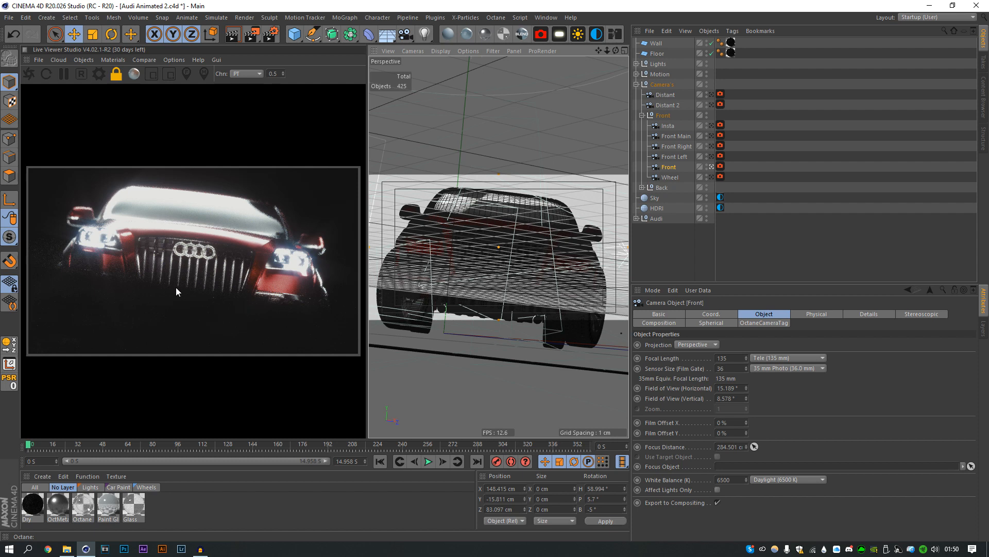
mouse_move(596, 49)
mouse_down()
mouse_move(596, 59)
mouse_move(595, 41)
mouse_up()
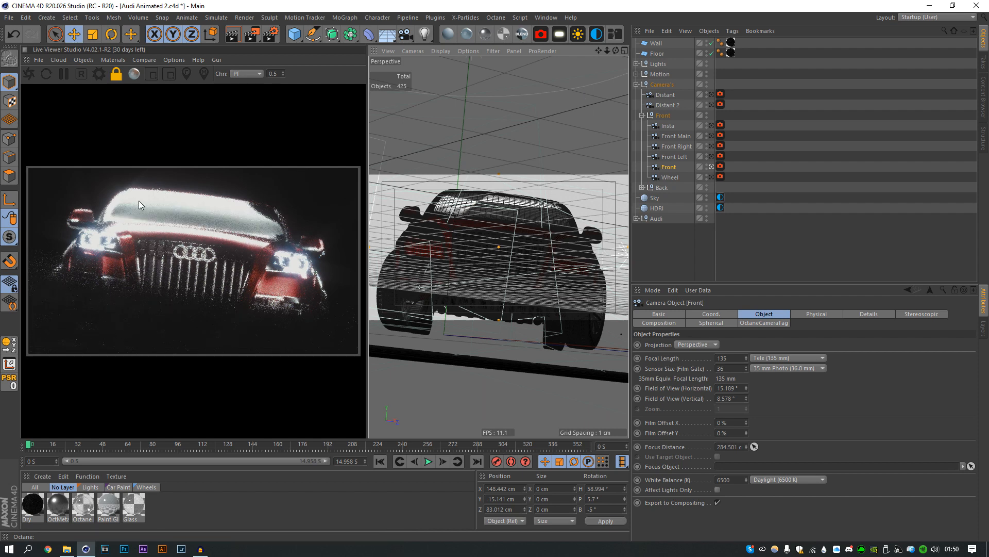
Unlock the Live Viewer's render resolution and lock it again
click(759, 208)
click(117, 76)
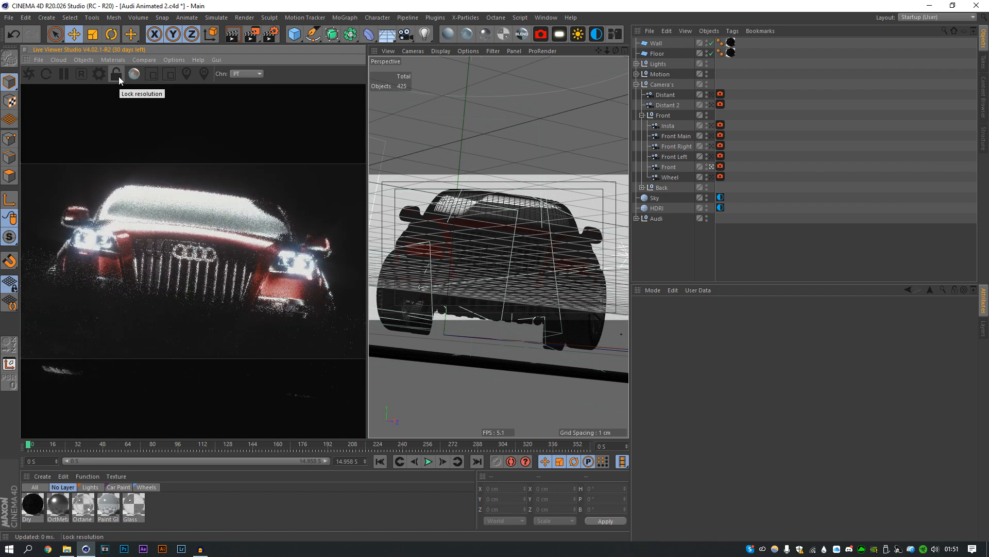
click(117, 76)
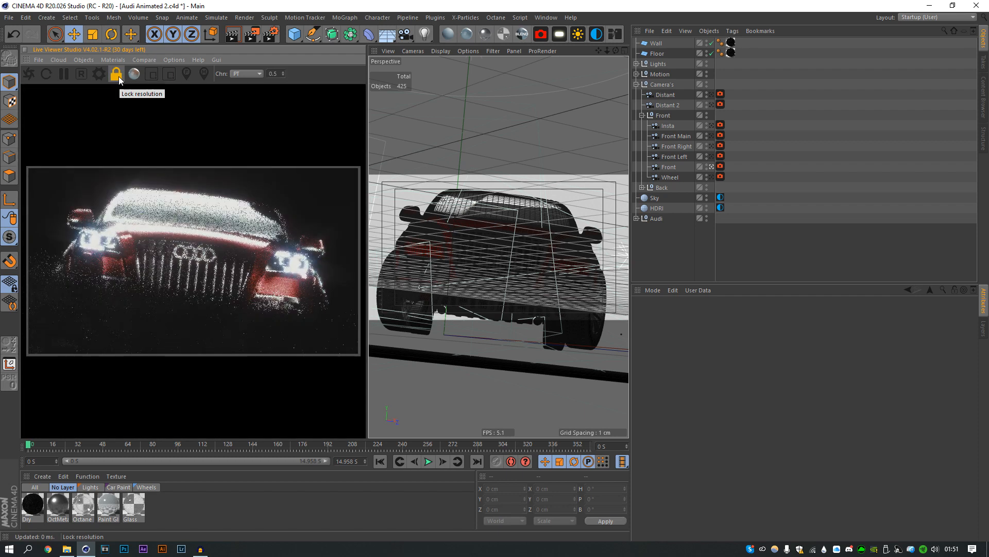
Look through the Wheel camera and inspect its focal length and other object properties
click(712, 176)
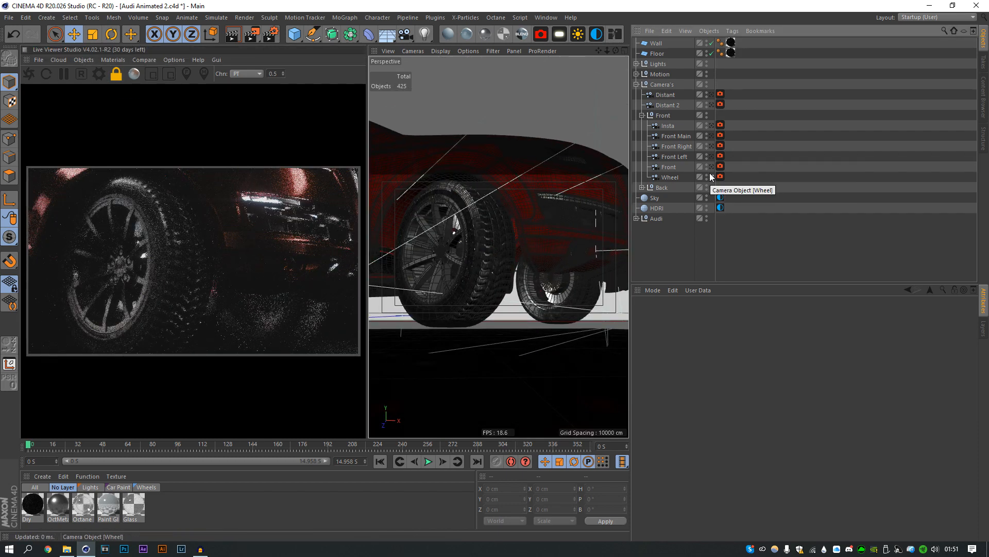
click(710, 177)
click(711, 175)
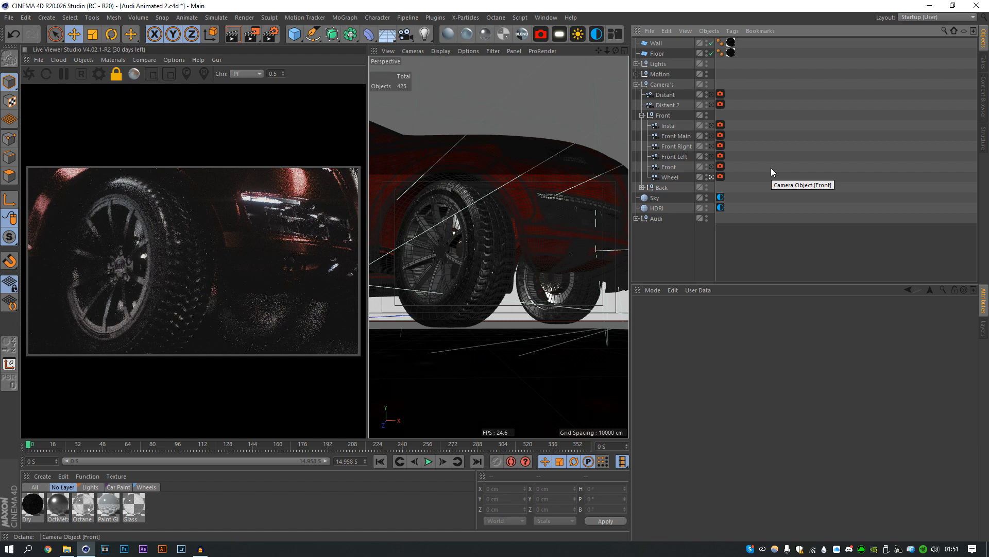
click(747, 175)
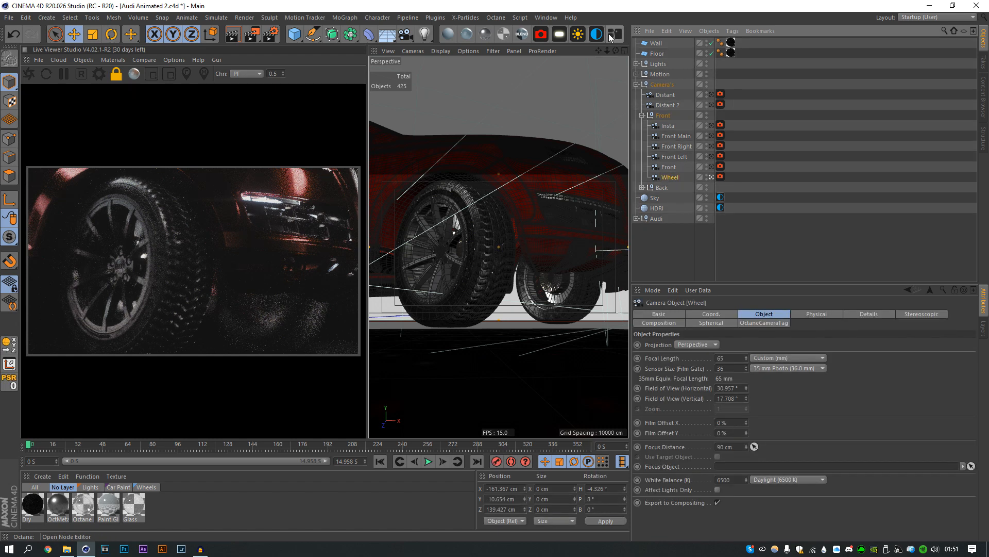
click(809, 109)
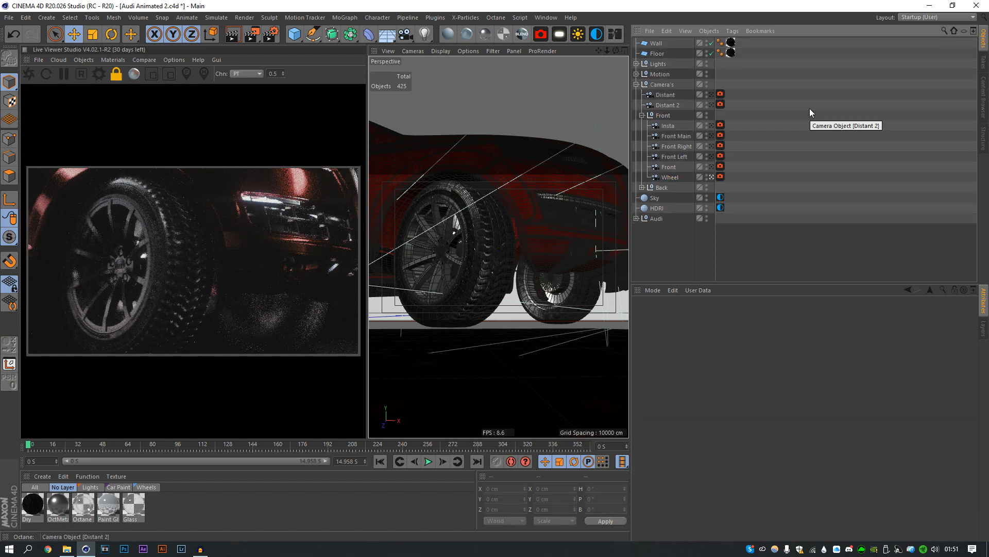
Compare the views of the Distant and Distant 2 cameras, ending on Distant 2
click(711, 104)
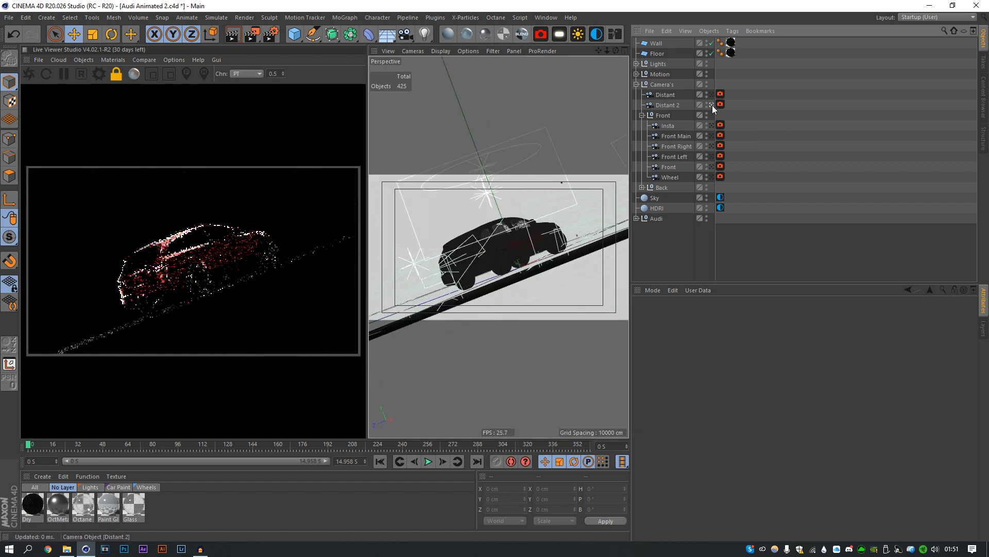
click(711, 94)
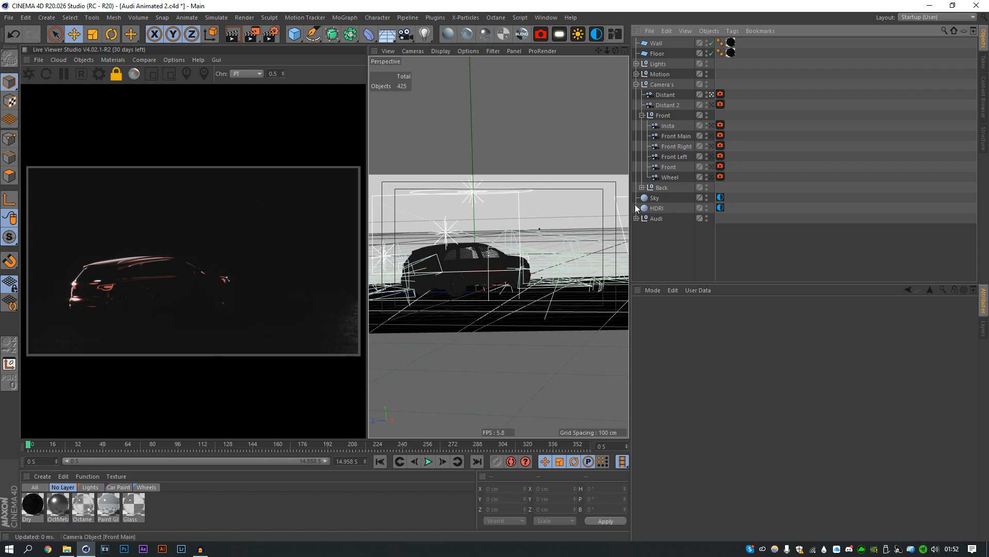
click(710, 104)
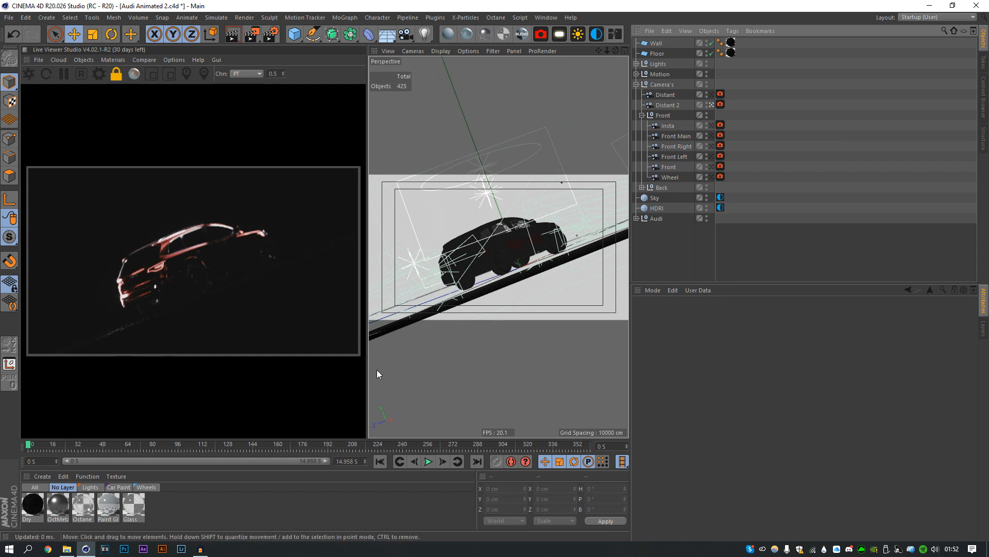
Try widening the Floor plane to 4000 cm and return its width to 600 cm
click(657, 54)
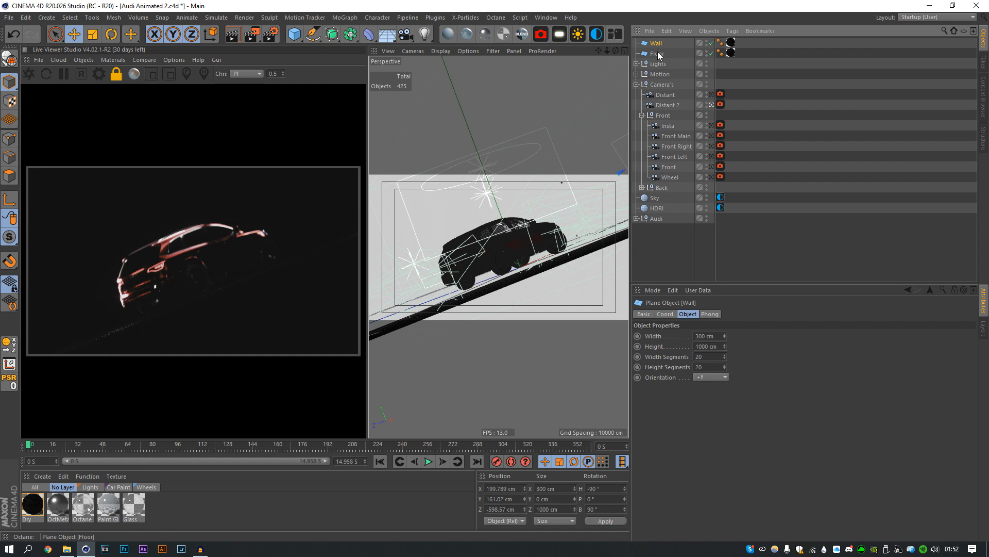
drag(699, 337, 671, 346)
text(40)
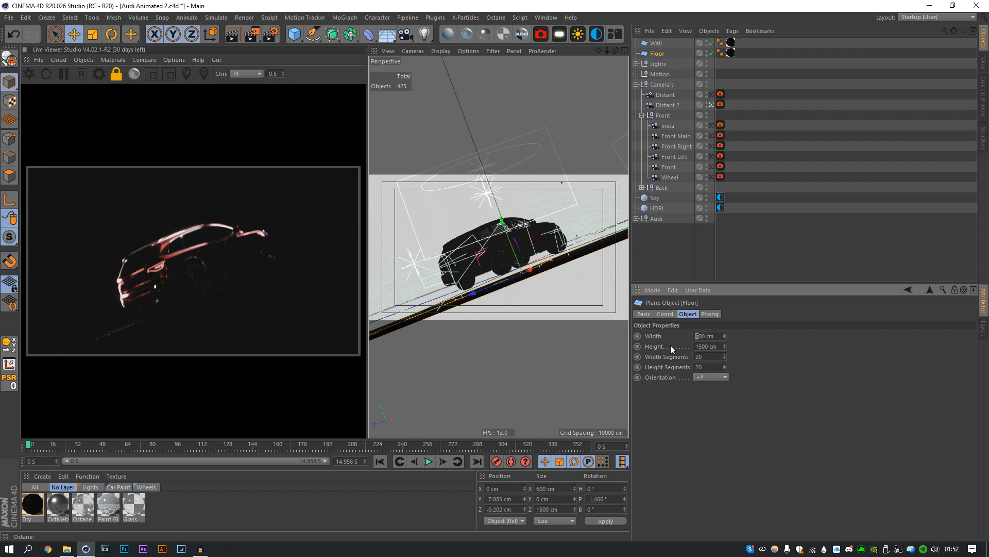
key(Return)
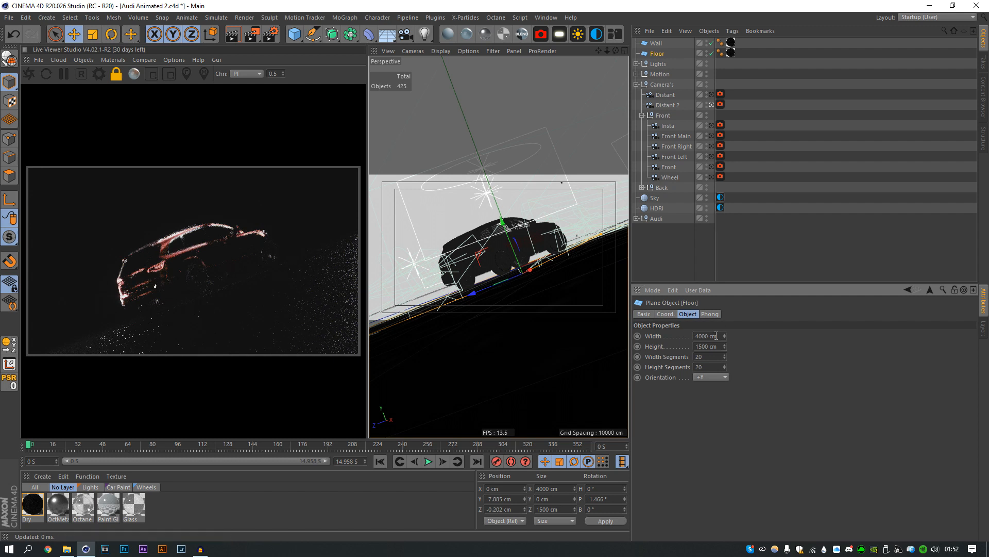
drag(699, 336, 694, 337)
text(6)
key(Return)
click(735, 273)
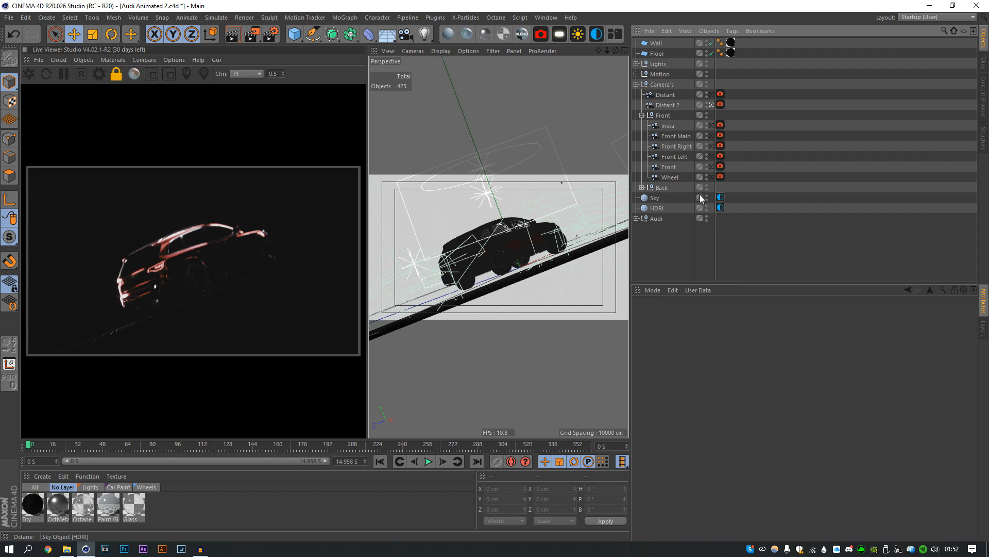
Inspect the HDRI sky's environment tag settings and the Lights null's properties
click(658, 209)
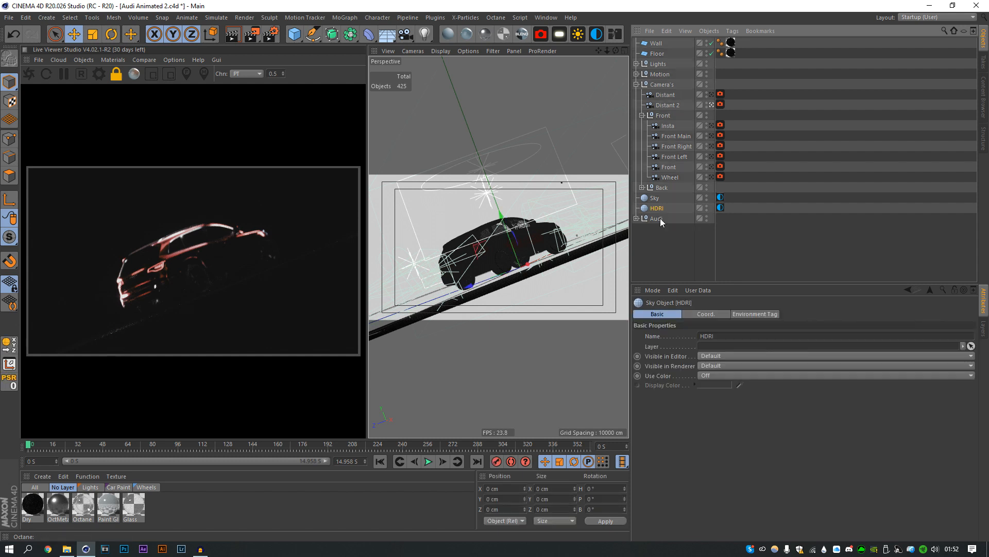
click(722, 206)
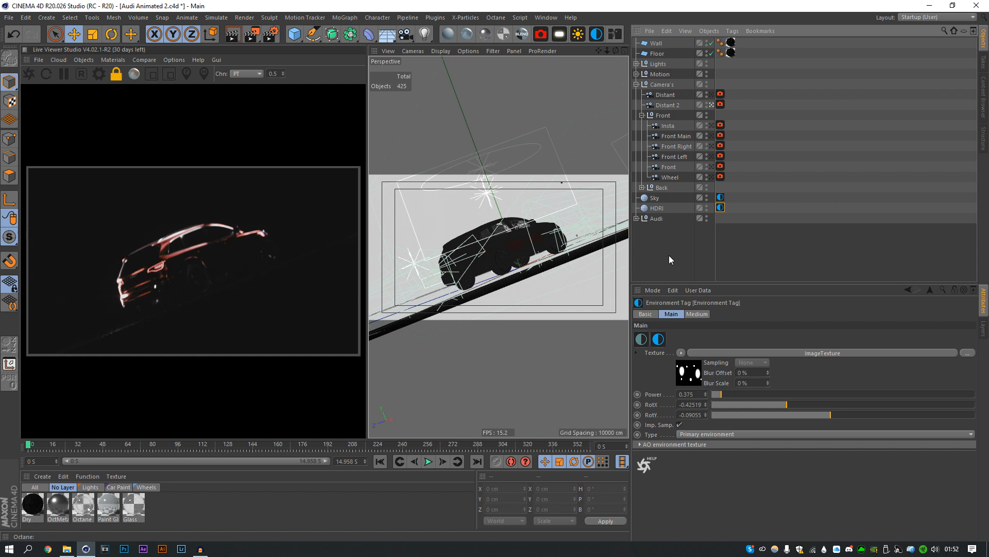
click(669, 255)
click(659, 63)
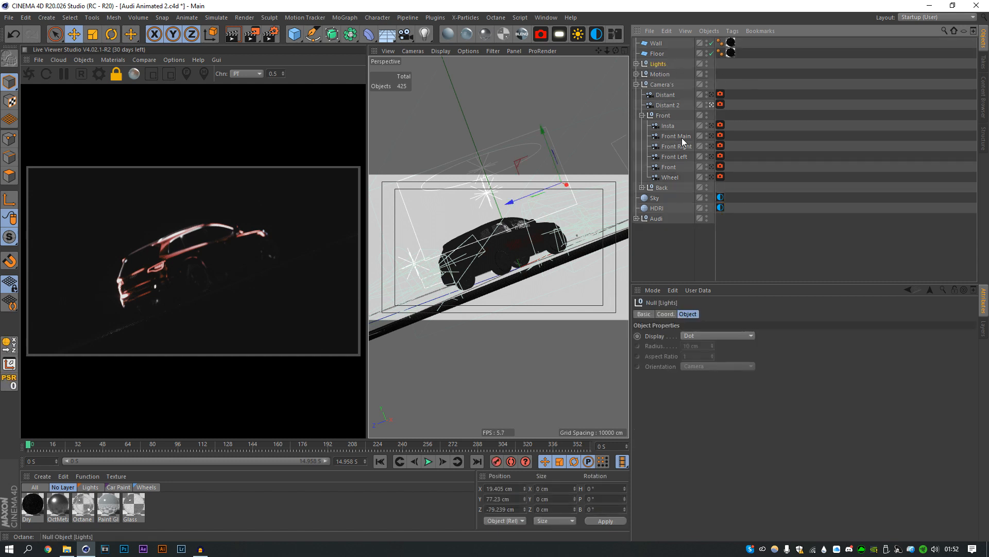
Try rotating the HDRI environment to a RotX of about -0.033 and undo the change
click(720, 207)
drag(788, 400, 839, 405)
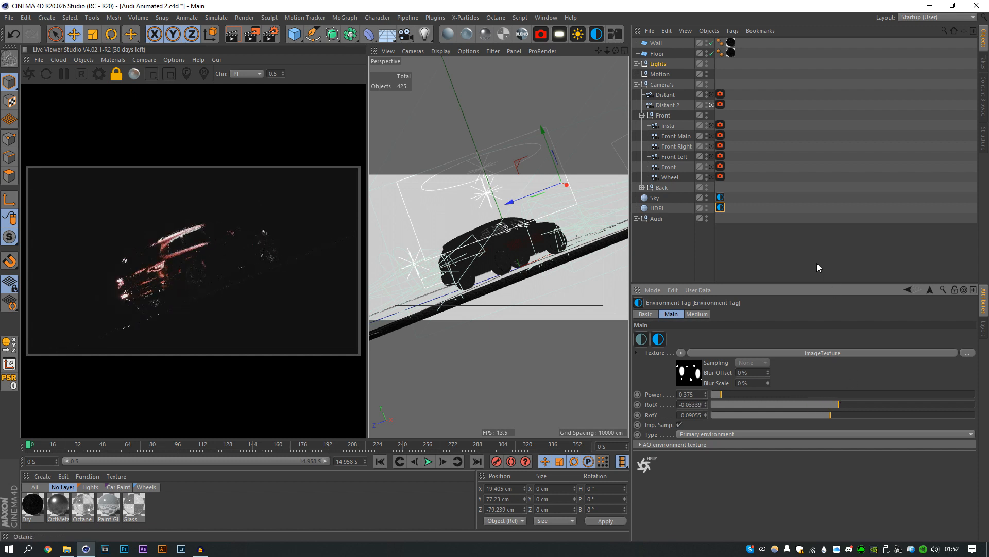
key(ctrl+z)
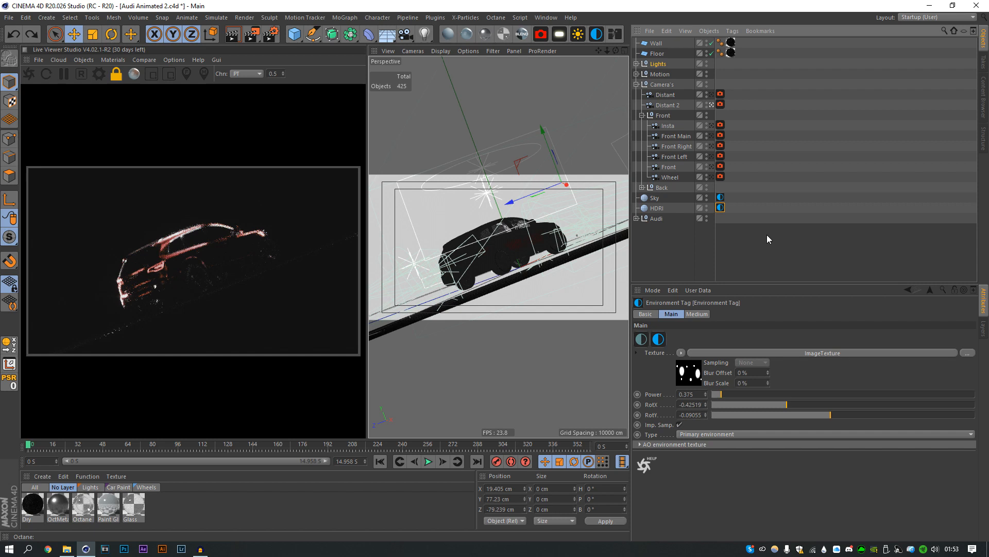
click(767, 234)
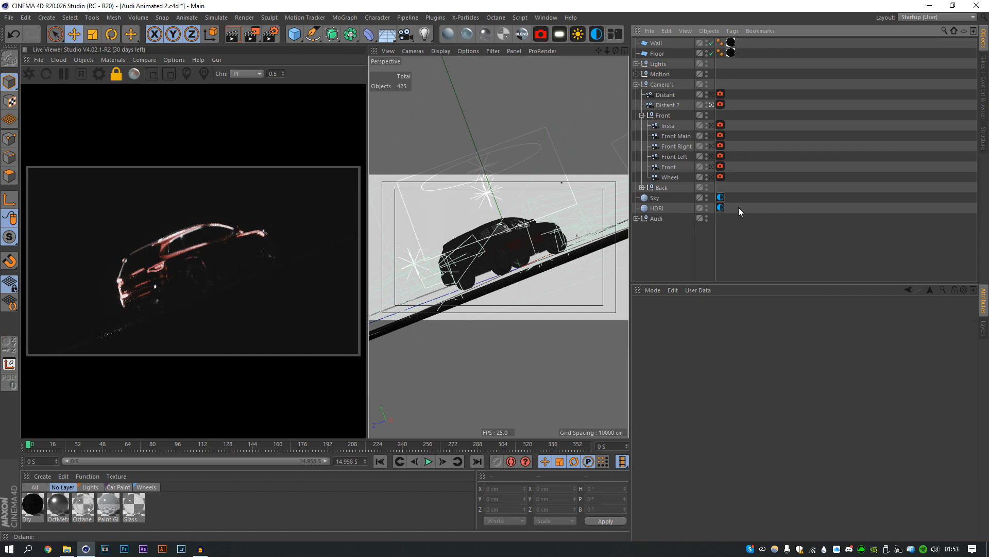
View the Distant camera, collapse the Camera's group, expand Motion, and make its Front Main camera active and selected
click(711, 94)
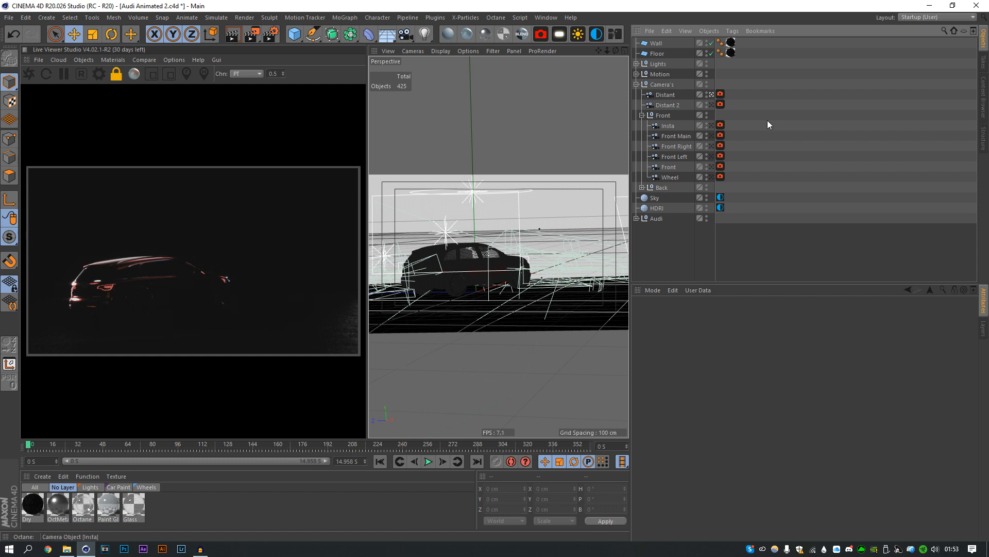
click(636, 84)
click(636, 75)
click(705, 94)
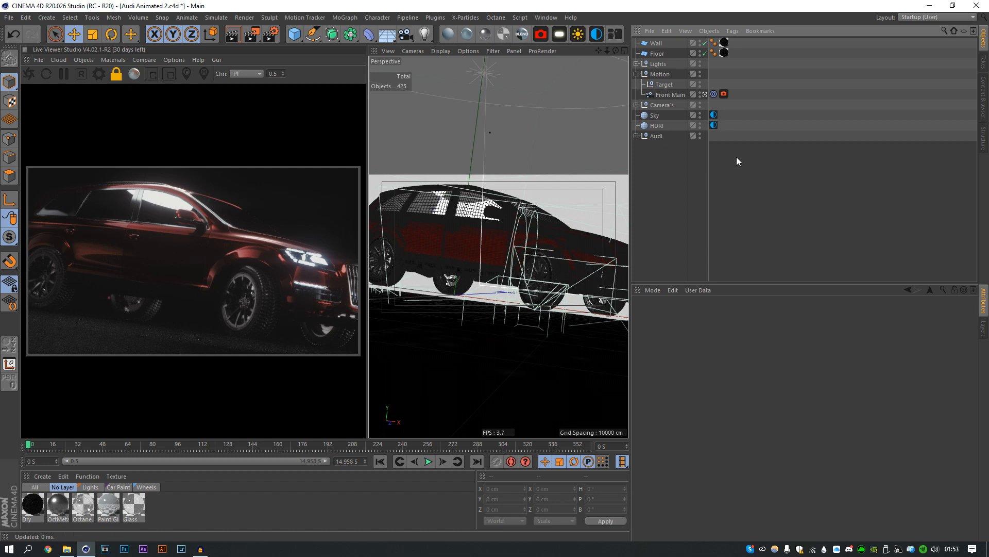
drag(30, 447, 1, 456)
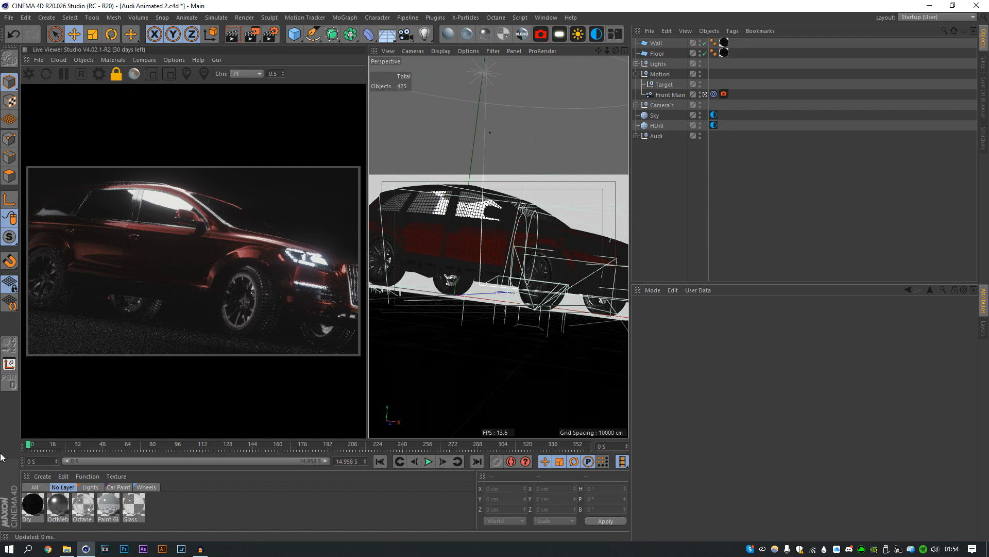
click(590, 317)
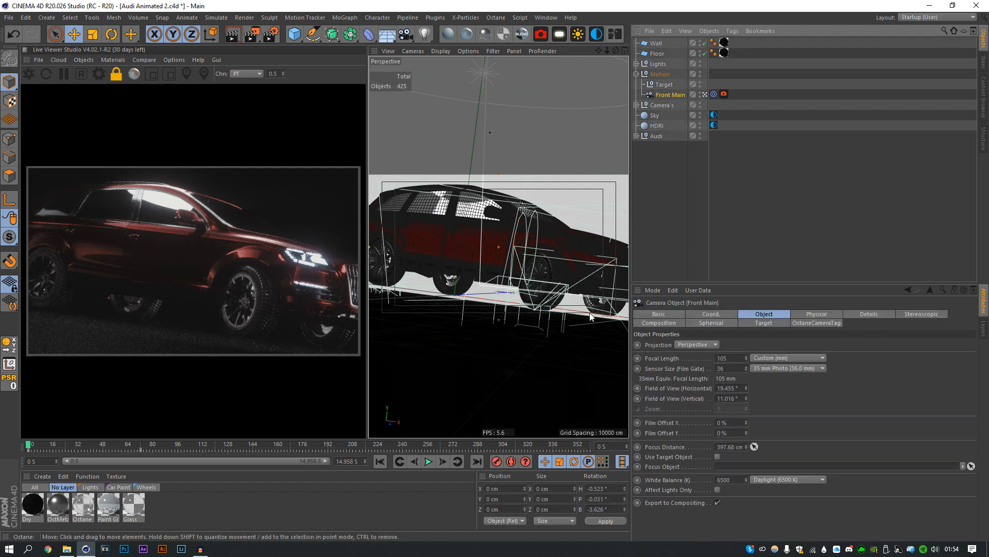
Preview the Front Main camera's animated move by playing and scrubbing the timeline, ending at the first frame
click(429, 461)
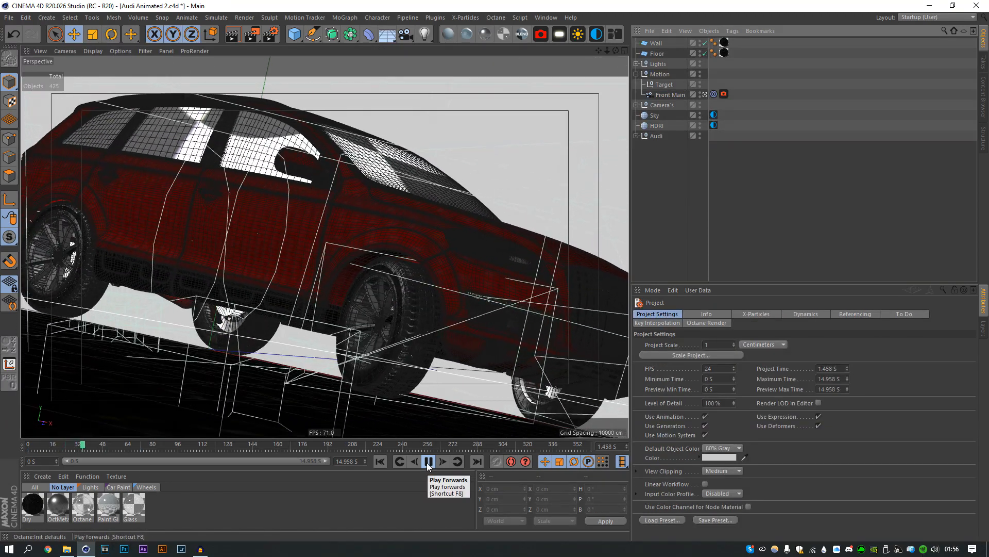
click(428, 461)
click(380, 461)
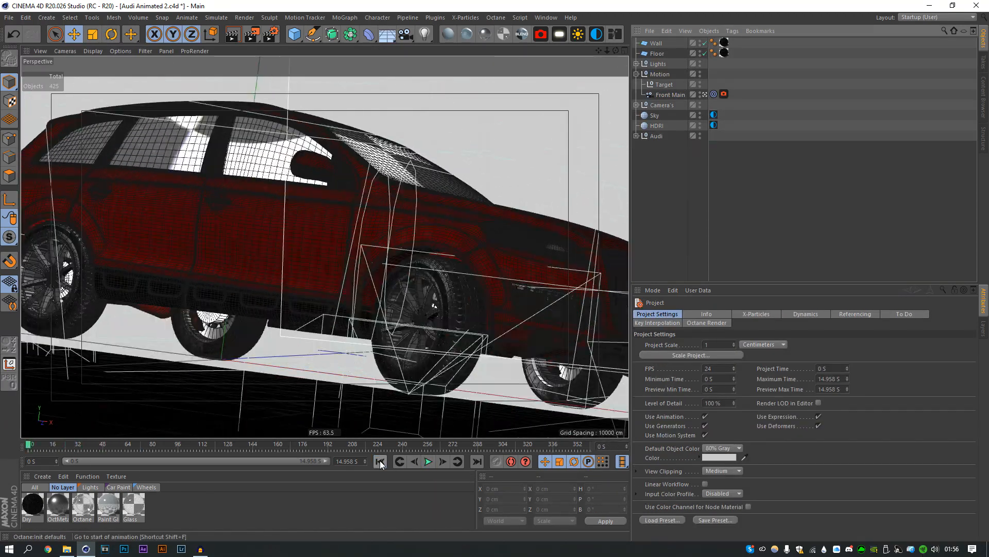
click(428, 461)
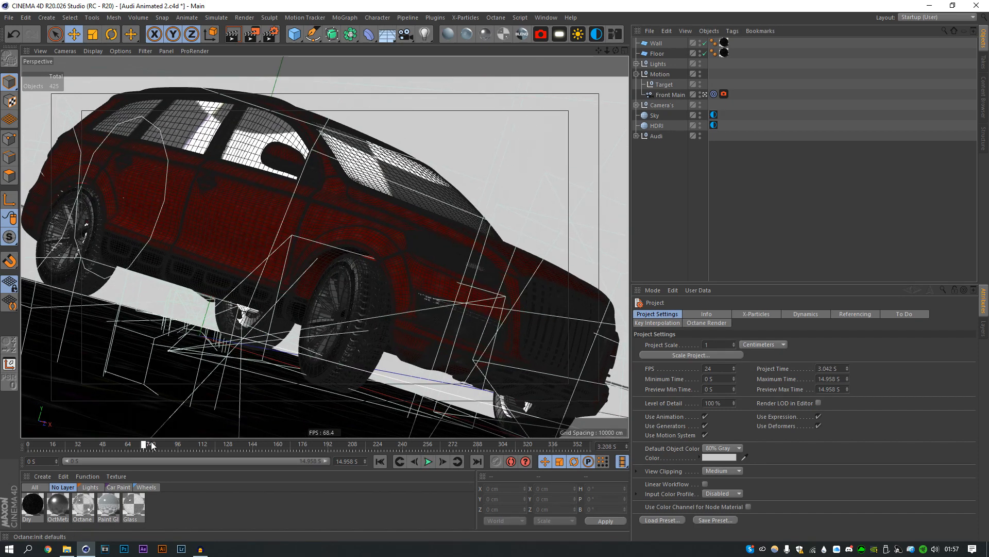
drag(101, 442, 43, 447)
drag(71, 441, 33, 446)
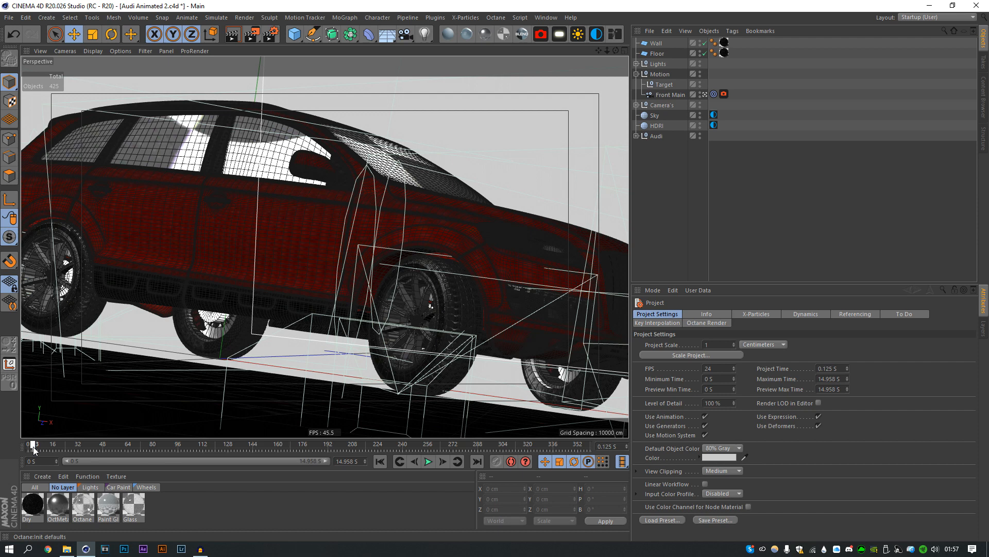
mouse_move(33, 447)
mouse_down()
mouse_move(131, 441)
mouse_move(29, 445)
mouse_up()
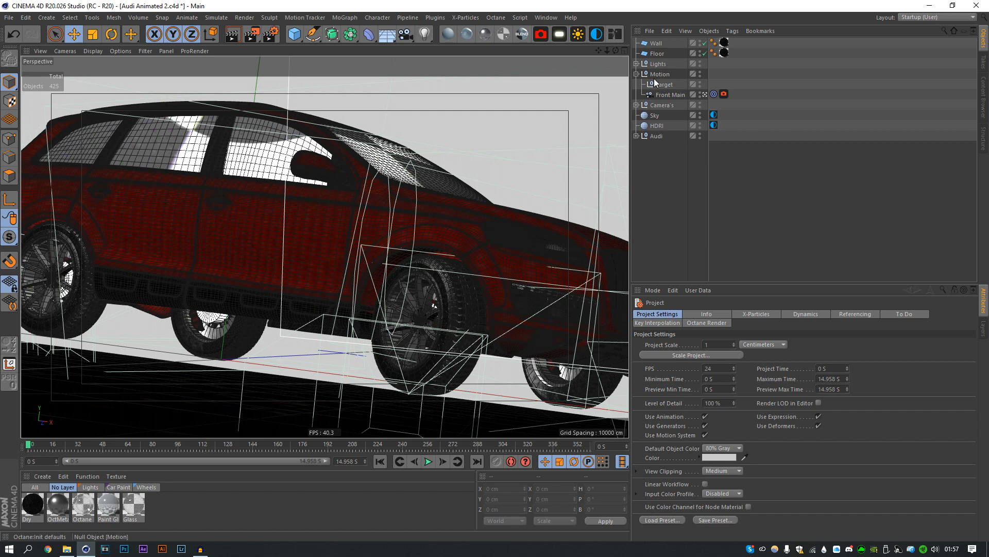
Duplicate the Front Main camera within the Motion group and rename the copy Front Main 2
click(656, 95)
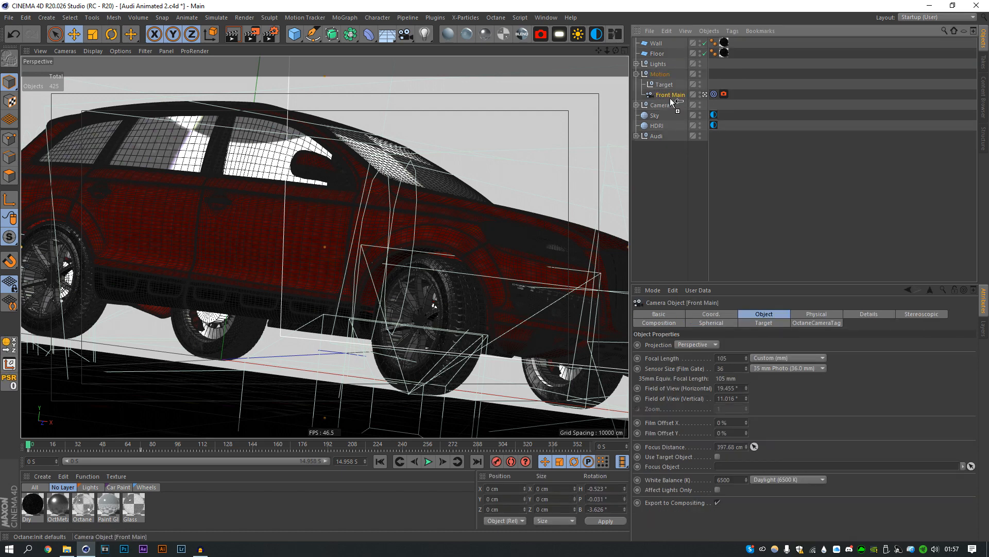
ctrl+drag(670, 98, 679, 104)
double_click(691, 105)
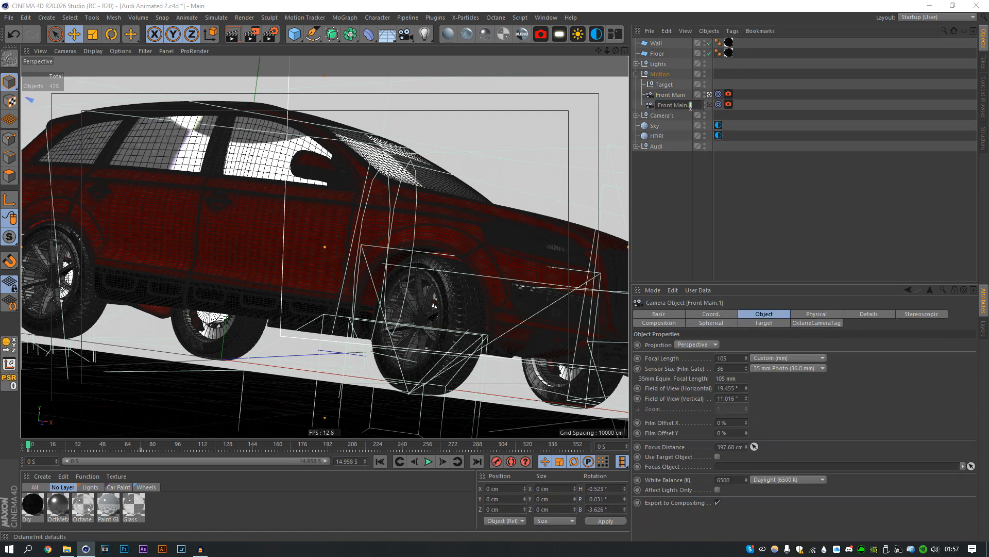
text(2)
key(Return)
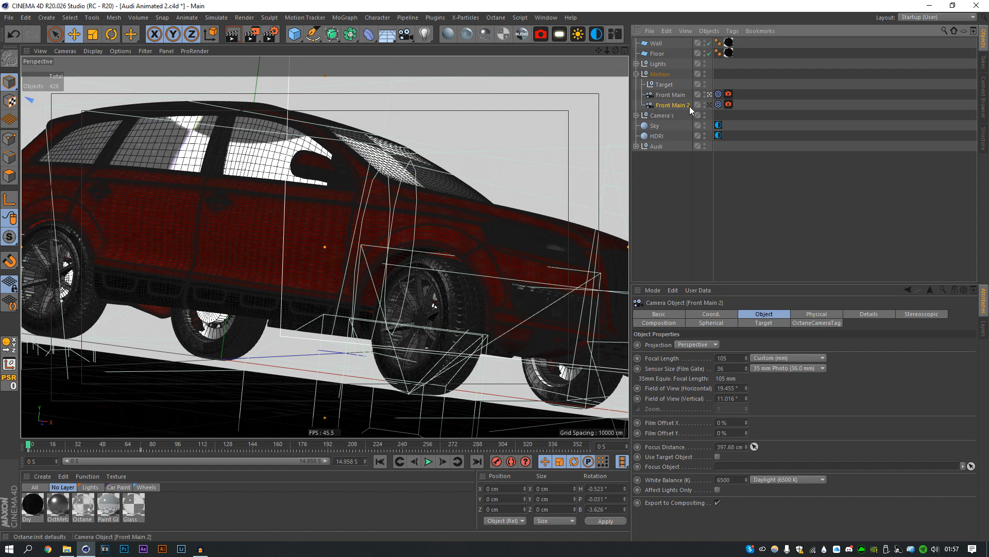
Look through the duplicated Front Main 2 camera and show its coordinates
click(680, 178)
click(692, 105)
click(668, 232)
click(673, 105)
click(724, 313)
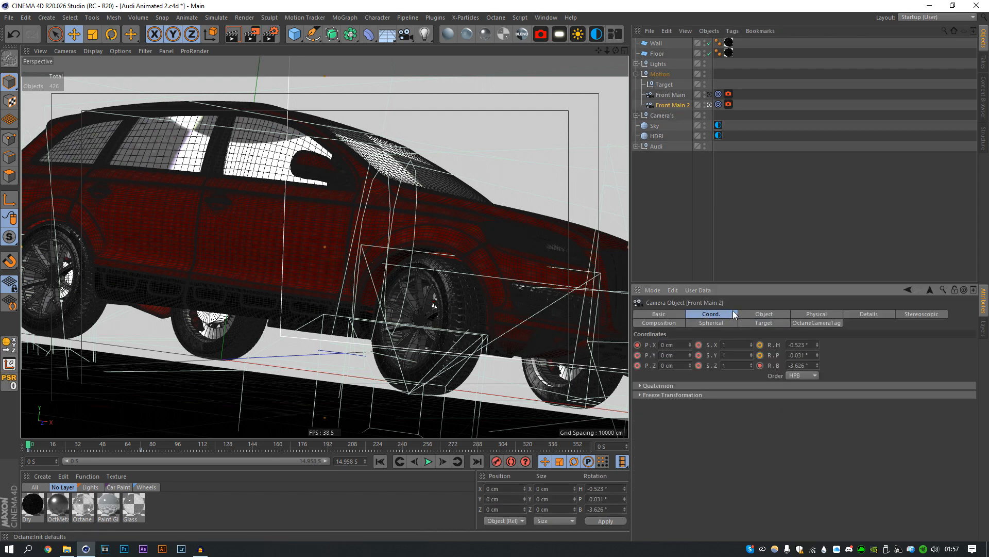
right_click(763, 345)
mouse_move(786, 351)
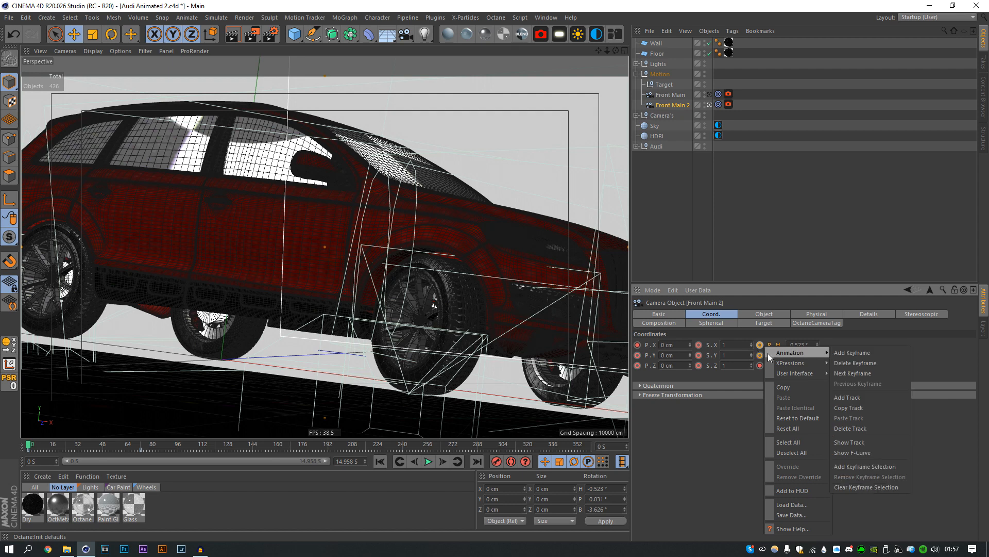
click(406, 468)
right_click(759, 347)
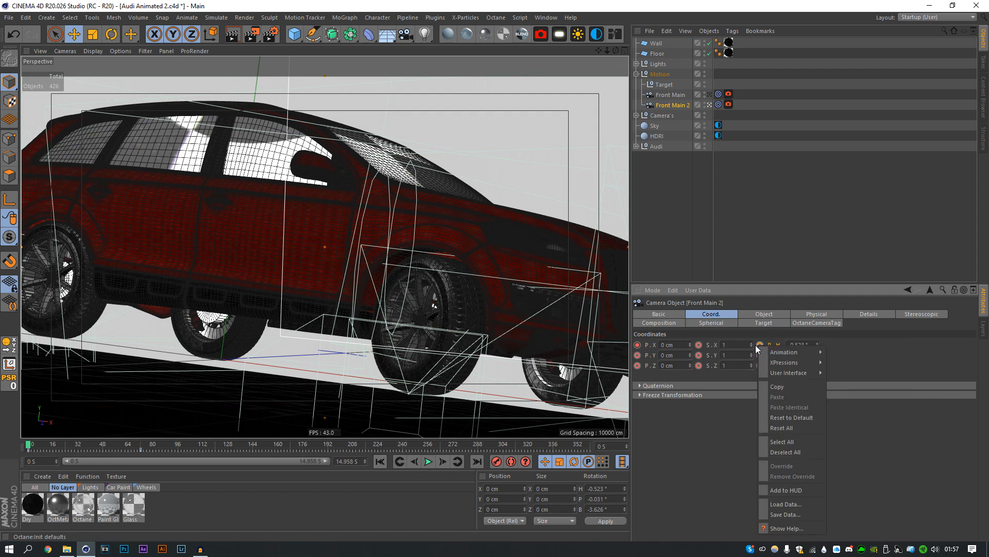
click(780, 427)
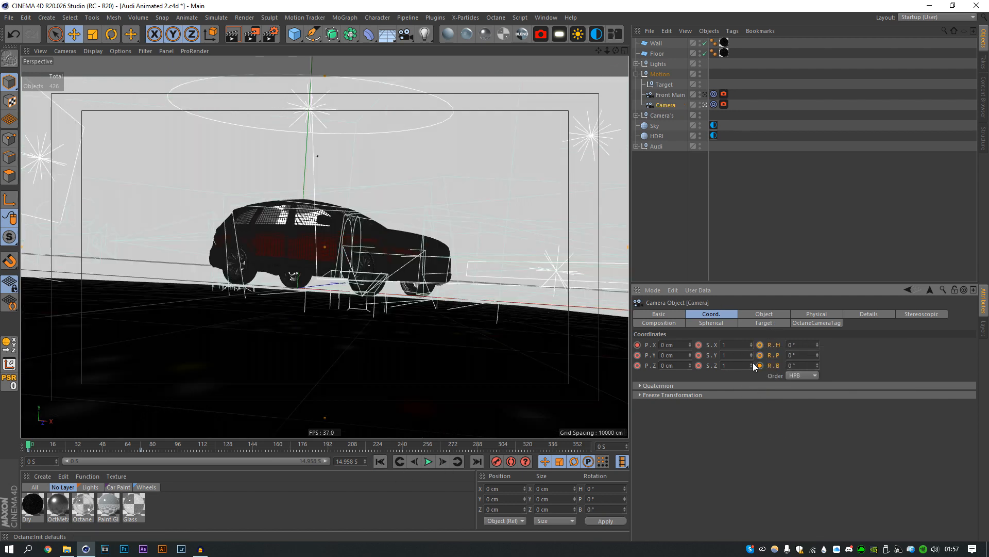
click(786, 230)
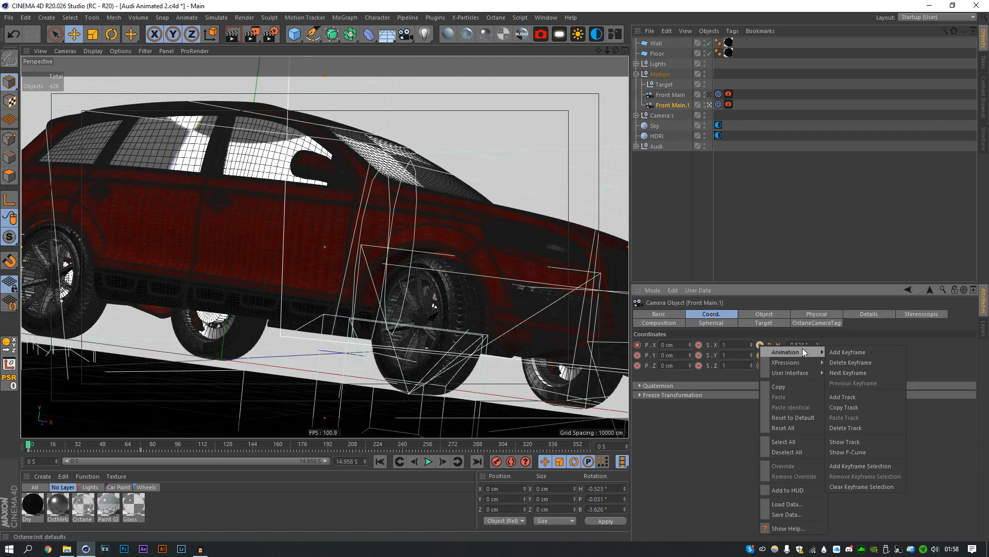
Delete the rotation, scale and position animation tracks of the duplicated camera and check the timeline
click(845, 427)
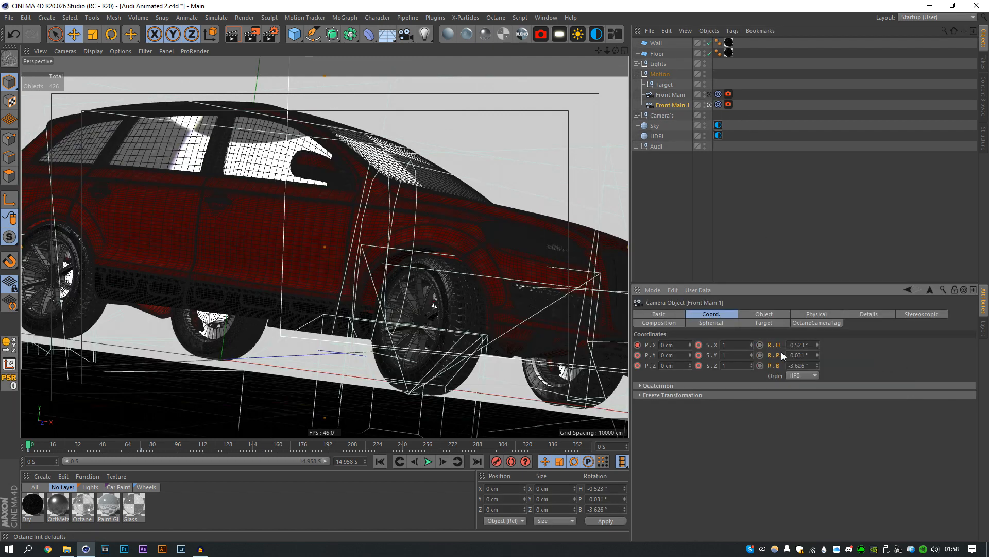
right_click(700, 346)
click(790, 427)
right_click(641, 344)
mouse_move(680, 350)
click(741, 426)
drag(86, 450, 8, 416)
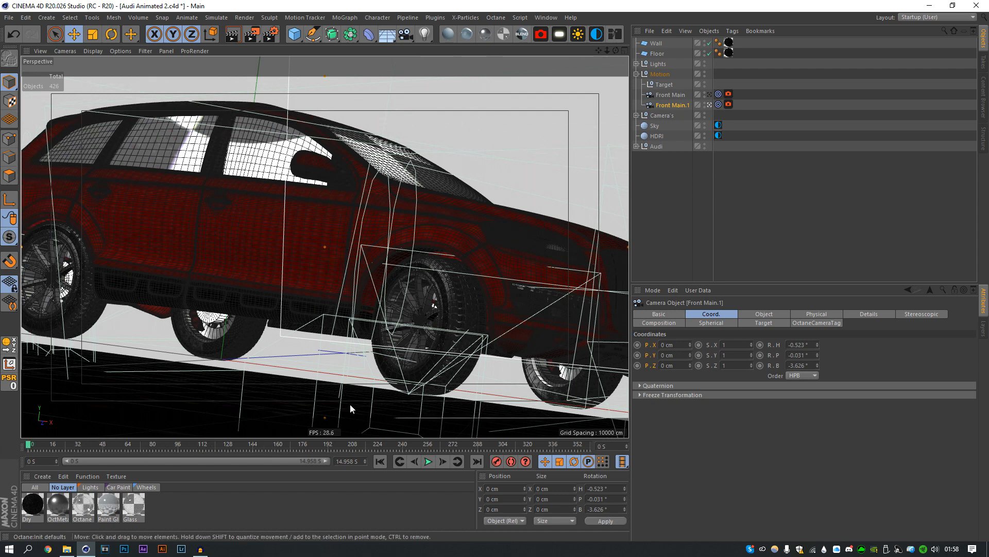
Keyframe the duplicated camera at the first frame, dolly it back to about -112.9 cm in Z at 3 seconds, and record a second keyframe
click(497, 462)
click(77, 445)
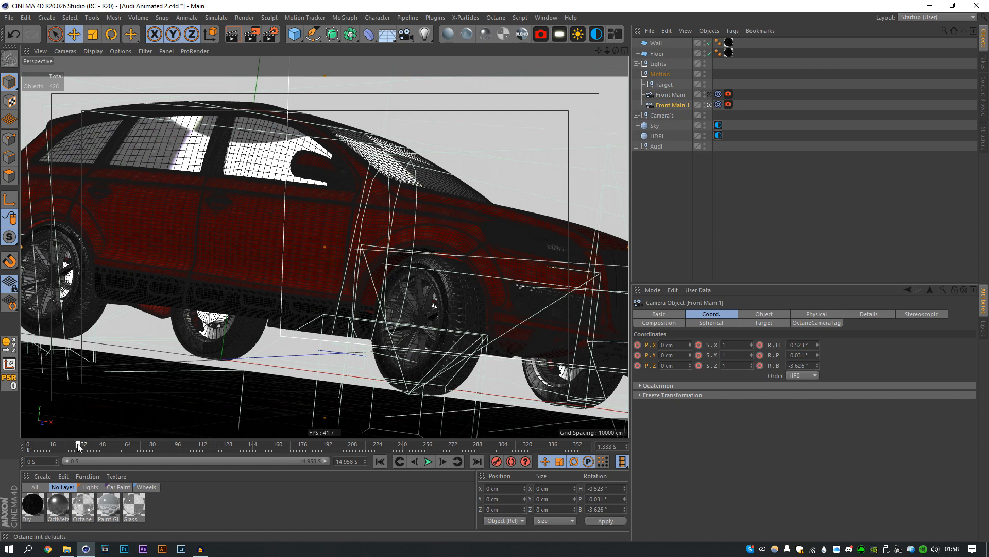
drag(78, 447, 140, 445)
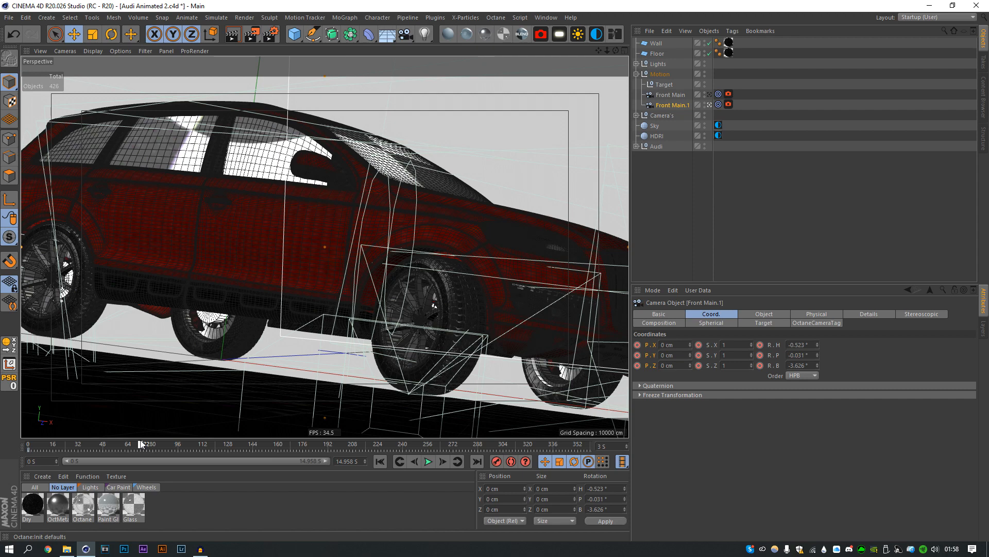
alt+right_drag(520, 252, 452, 252)
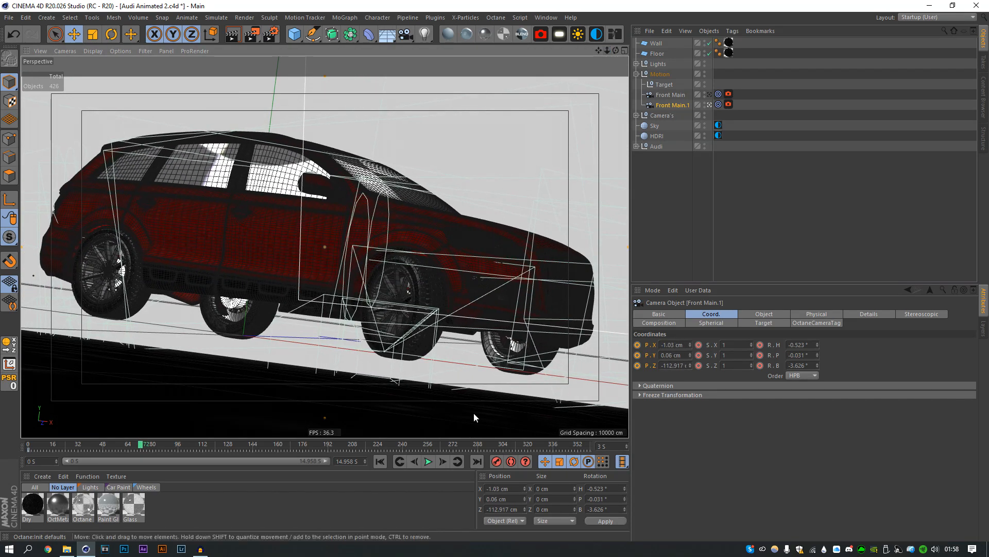
click(498, 462)
Keyframe the duplicated camera's bank rotation at 5.374° on the first frame and -9.626° at 3 seconds
click(402, 461)
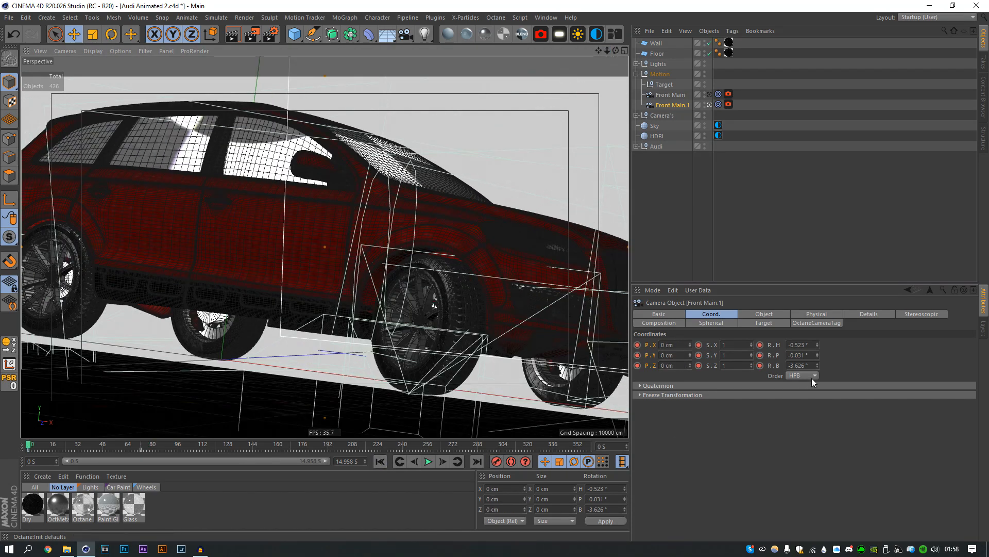
drag(818, 365, 817, 351)
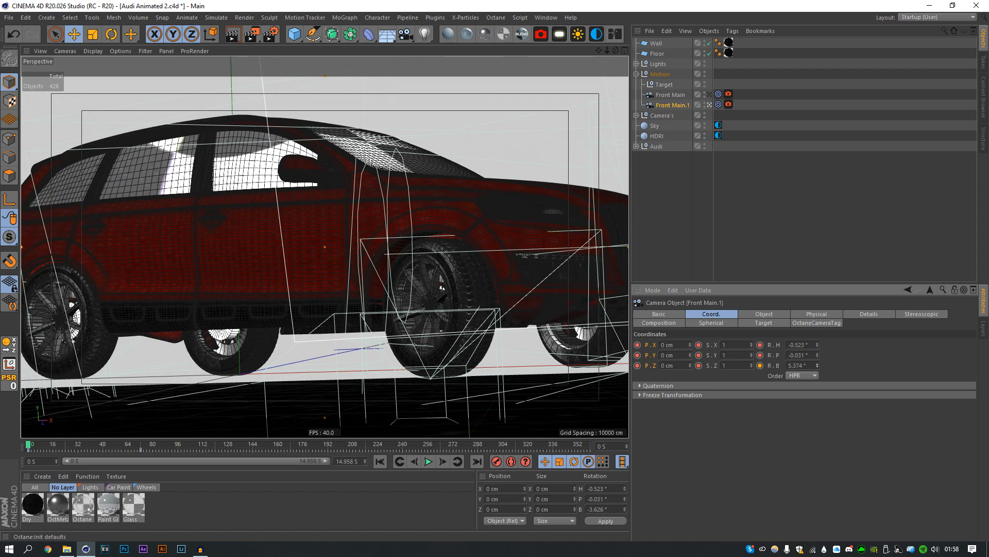
click(140, 444)
drag(818, 366, 818, 372)
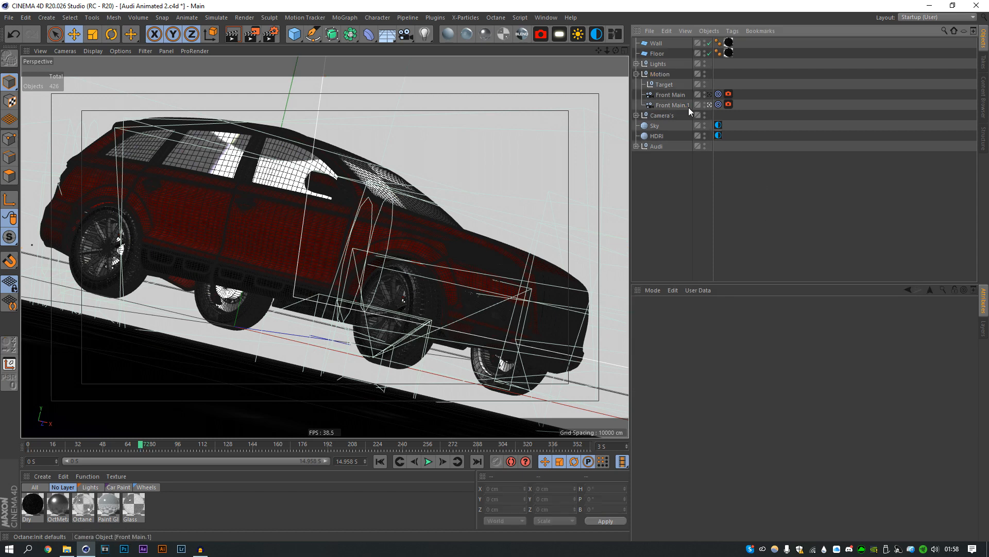
Examine the F-curves of the Front Main camera's position, scale and rotation tracks in an enlarged Timeline window and close it
click(546, 17)
click(581, 143)
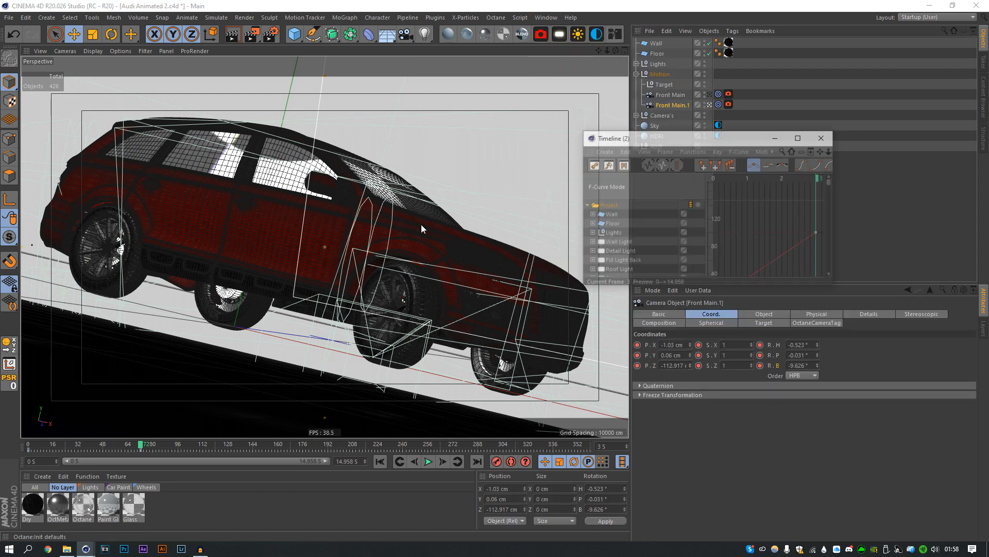
drag(611, 239, 809, 399)
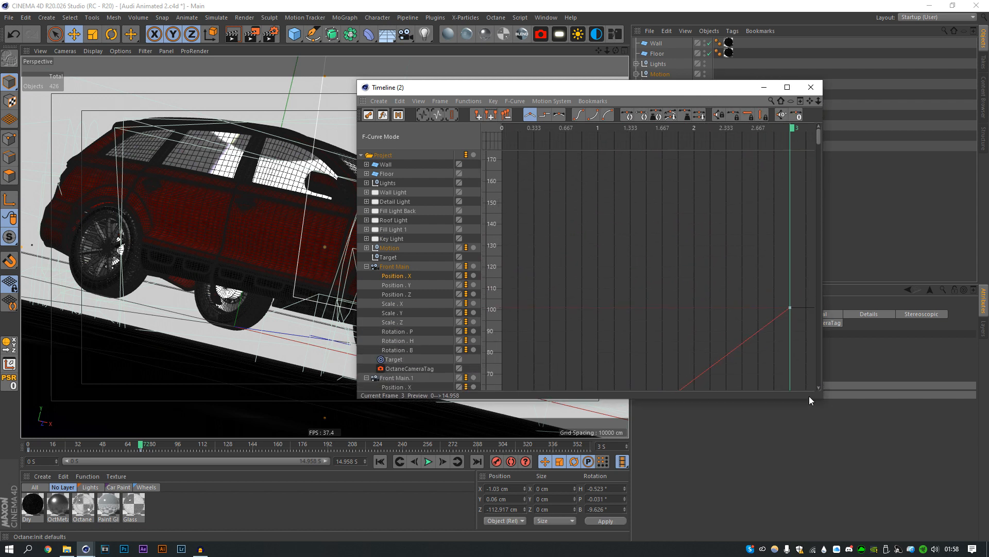
click(405, 292)
click(400, 306)
drag(407, 334, 404, 353)
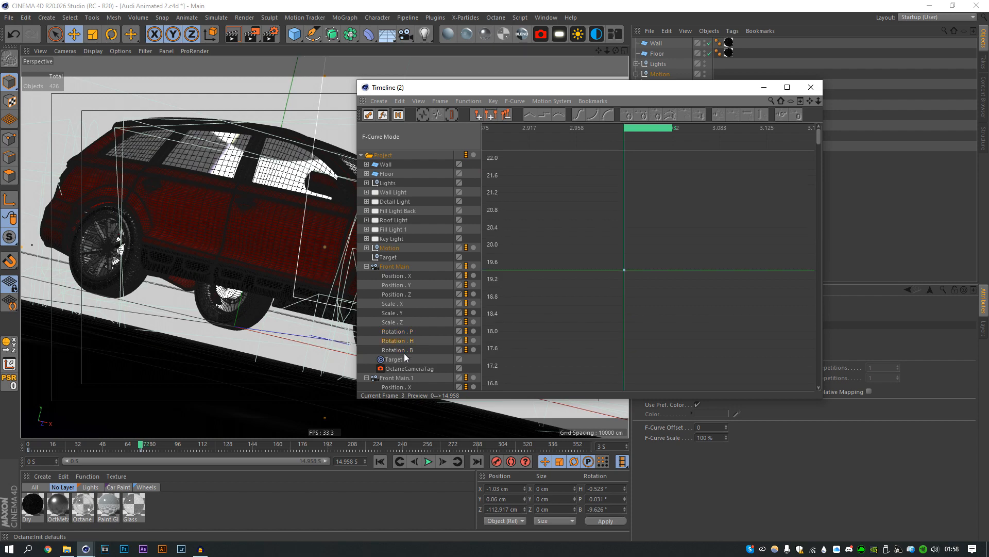
click(810, 87)
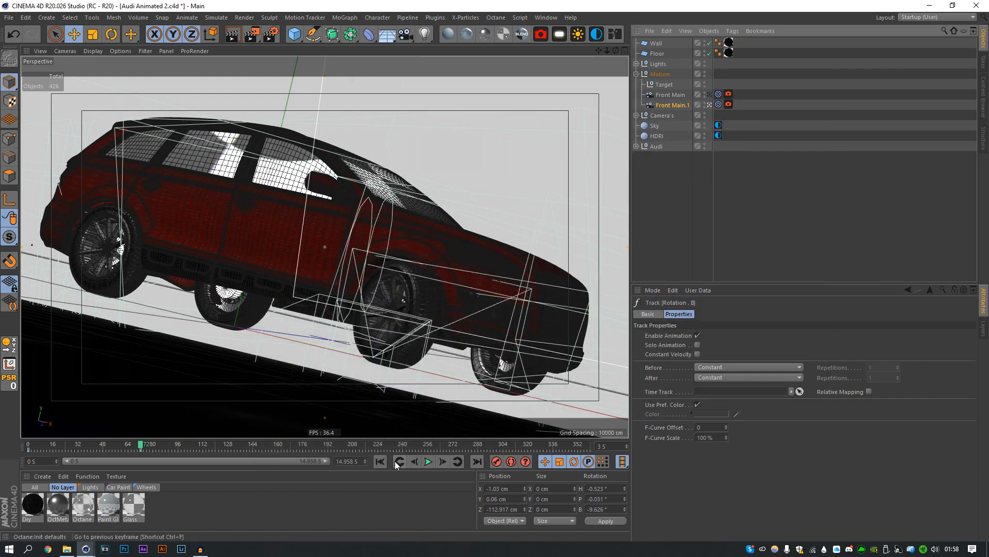
Play back the banking camera move and compare it with the still Front Right camera in the Camera's group
click(428, 461)
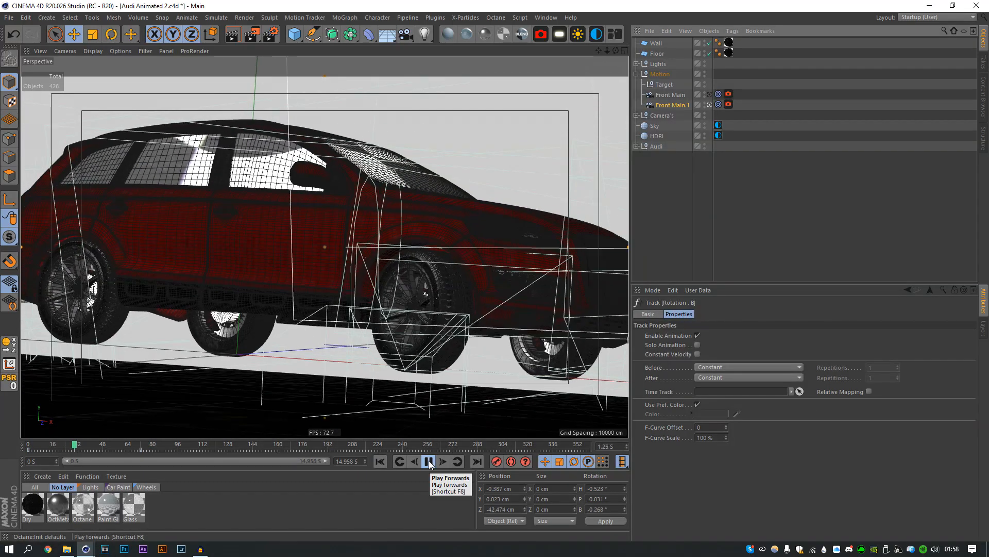
click(428, 461)
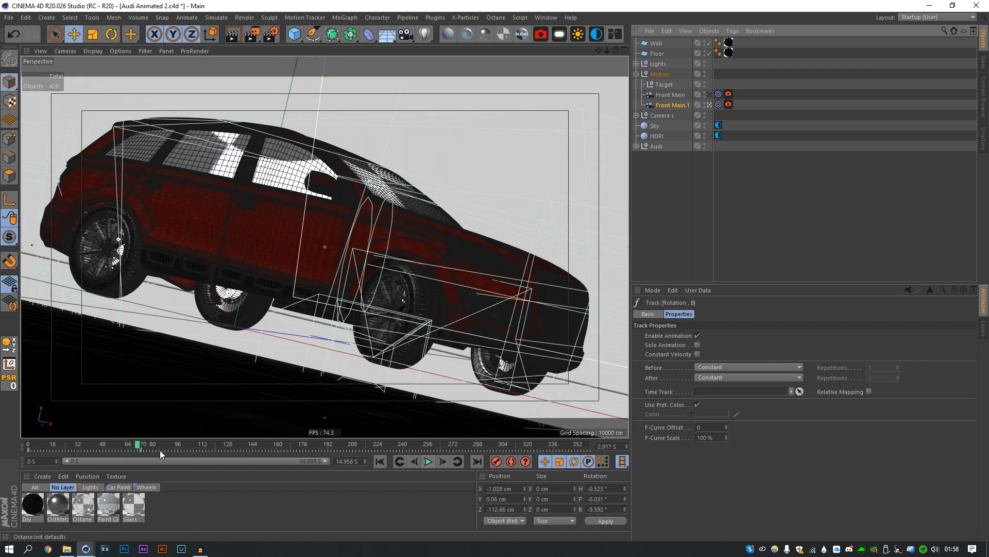
click(636, 116)
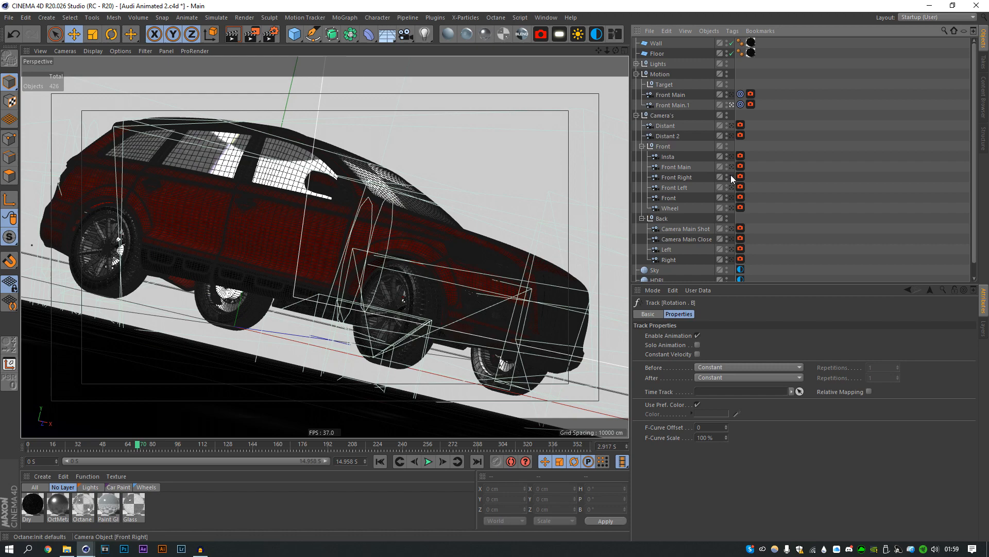
click(732, 177)
click(731, 177)
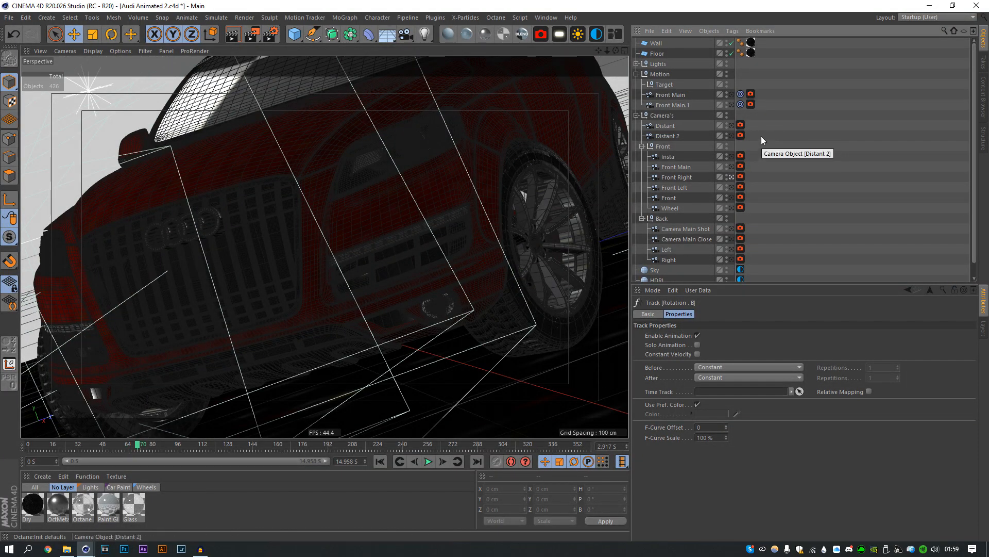
mouse_move(137, 444)
mouse_down()
mouse_move(151, 442)
mouse_move(85, 441)
mouse_move(160, 435)
mouse_move(89, 438)
mouse_move(124, 445)
mouse_up()
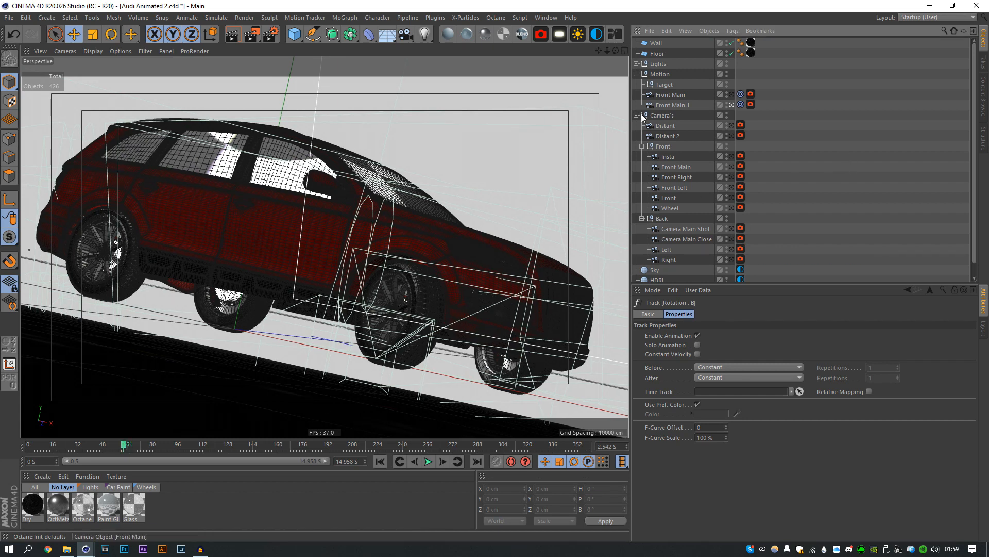
Add a circle spline and copy the Front Main.1 camera to the top level of the object hierarchy
click(309, 39)
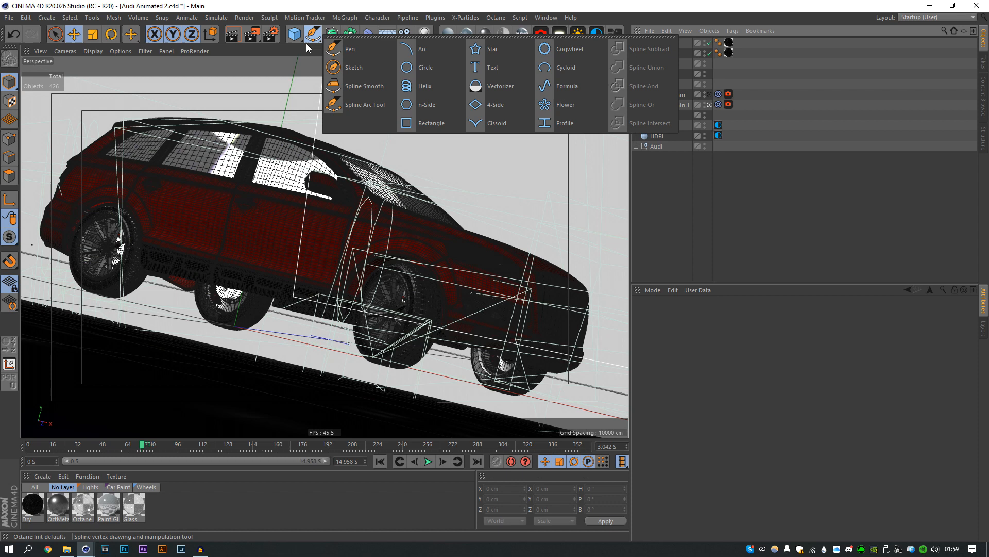
click(448, 66)
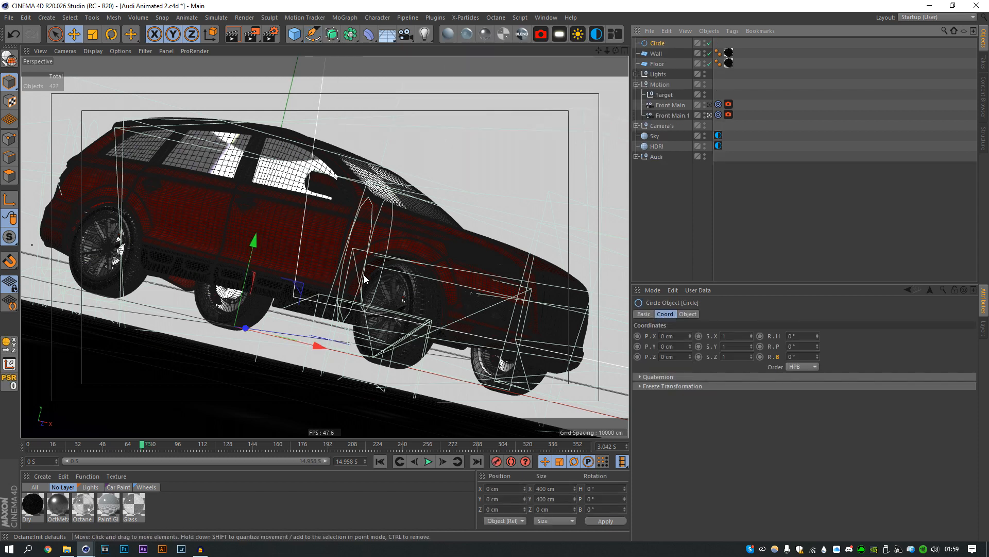
click(683, 115)
ctrl+drag(682, 116, 665, 46)
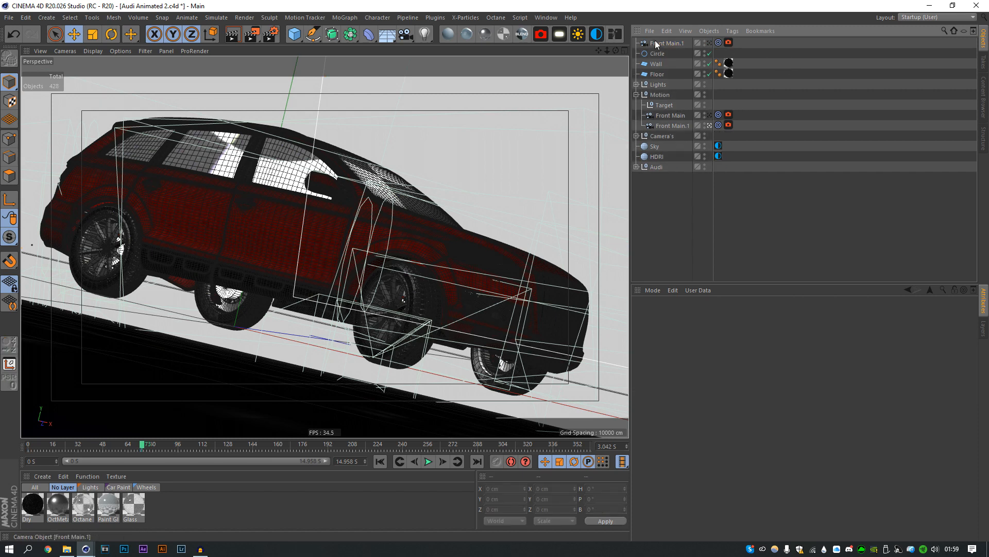
Give the copied camera an Align to Spline tag with the circle as its spline path
right_click(661, 44)
mouse_move(709, 55)
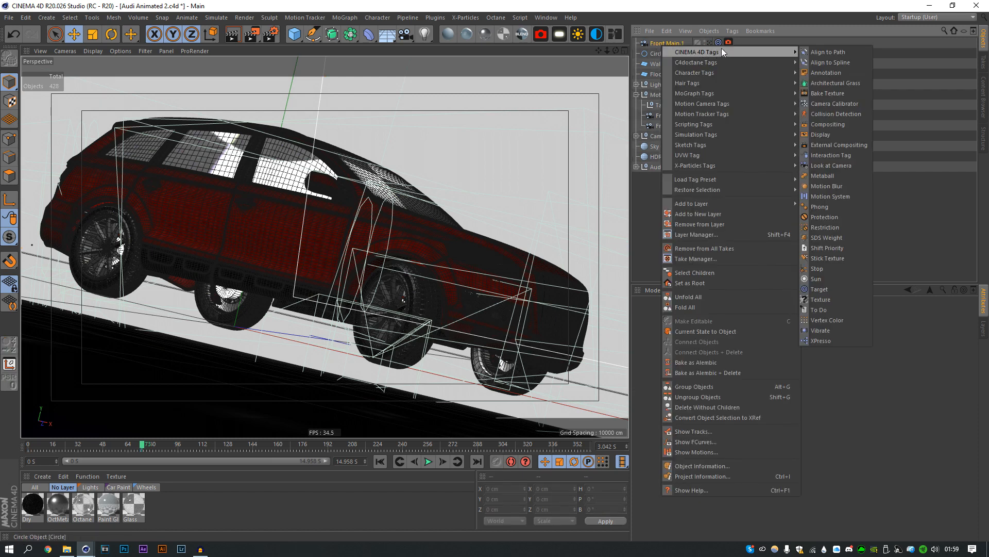
click(845, 61)
click(971, 336)
click(657, 54)
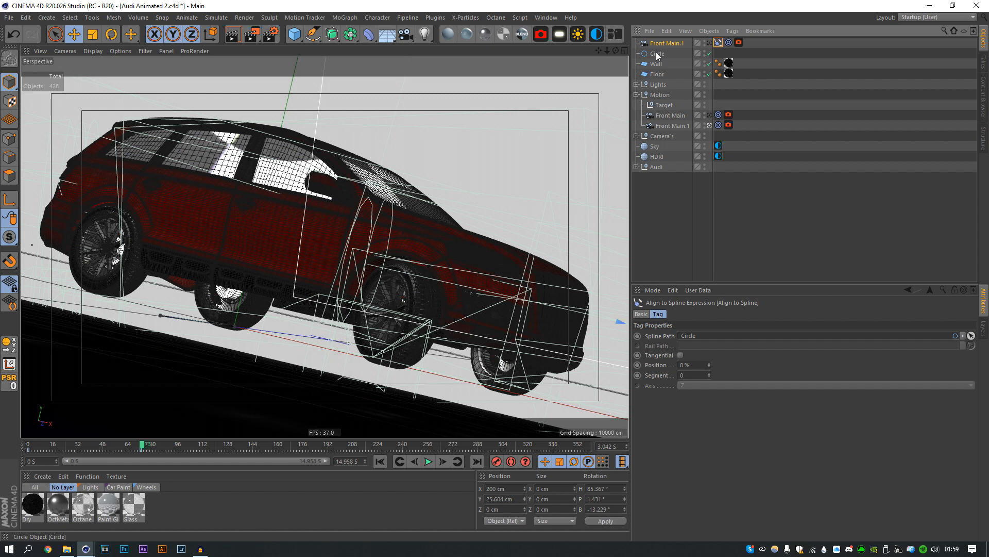
Look through the copied camera and increase the circle's radius to 513 cm
click(710, 43)
click(658, 54)
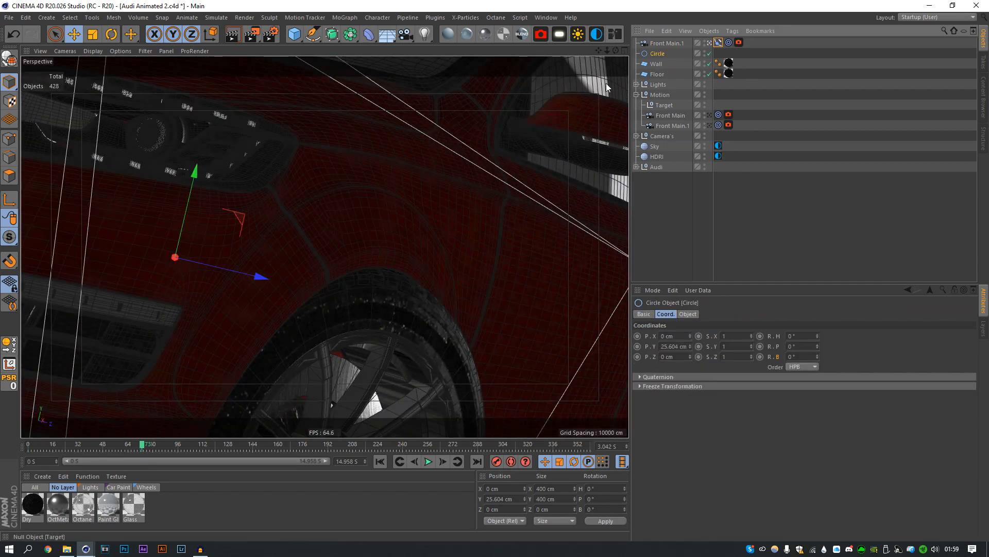
click(688, 313)
mouse_move(731, 355)
mouse_down()
mouse_move(731, 175)
mouse_move(731, 344)
mouse_up()
Try shifting the copied camera along the circle with its Align to Spline position
click(661, 43)
click(723, 313)
click(719, 43)
mouse_move(715, 365)
mouse_down()
mouse_move(715, 357)
mouse_move(716, 365)
mouse_up()
Set the circle's plane to XZ and test the copied camera's travel along it
click(659, 54)
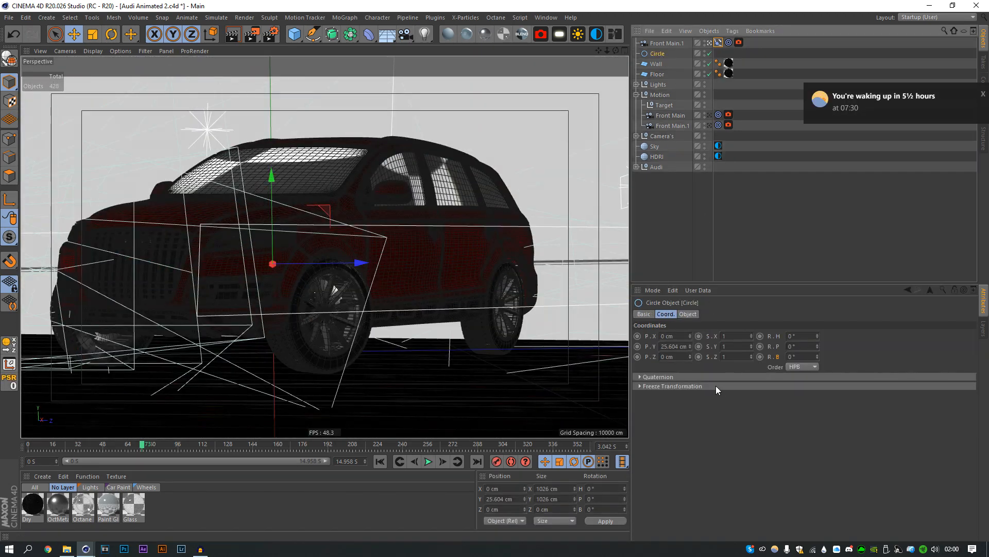
click(687, 314)
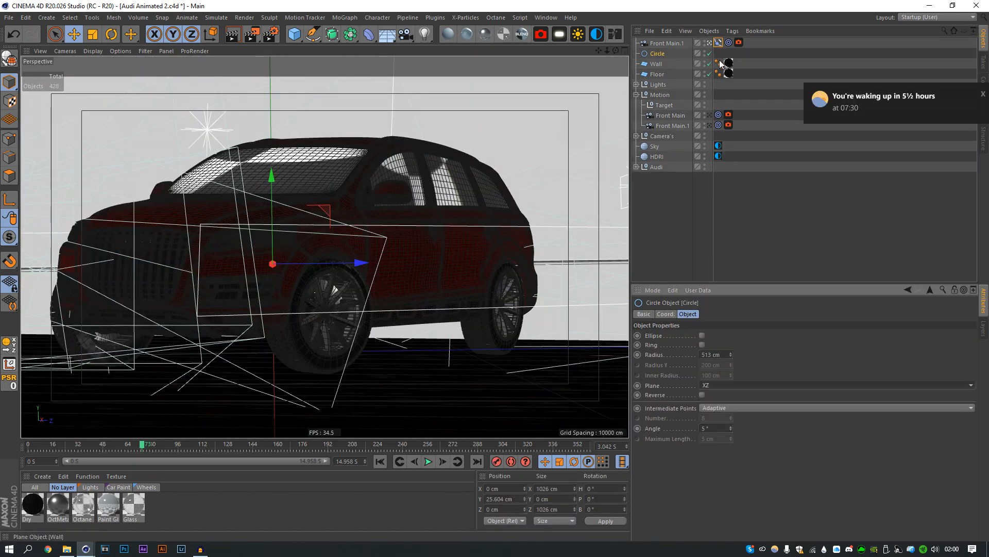
click(719, 43)
drag(716, 369, 740, 91)
Scale the circle down to a radius of about 373 cm and set the camera's spline position to 30%
key(t)
drag(452, 240, 336, 268)
key(e)
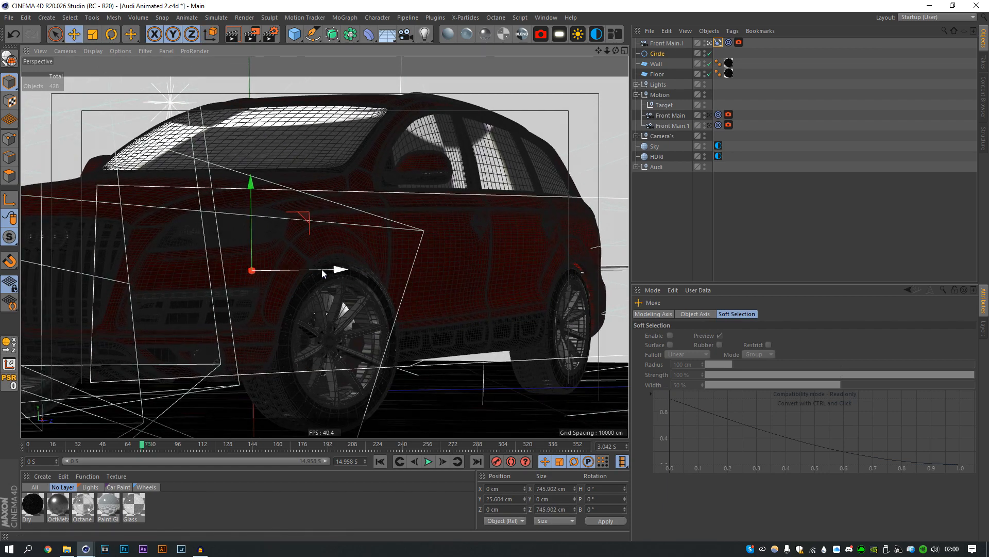
click(719, 42)
drag(716, 364, 669, 367)
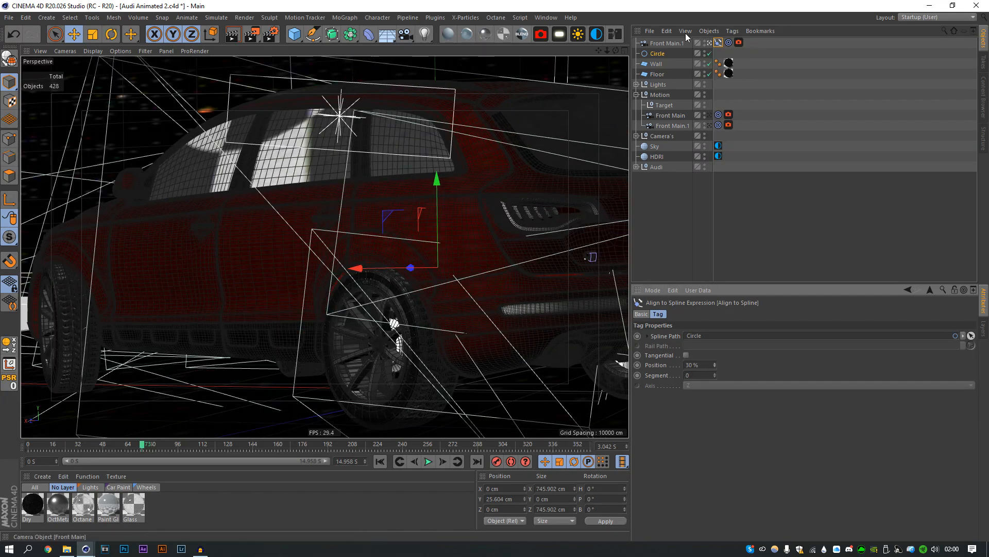
click(770, 55)
Shift the Motion group's Target null slightly along its Z axis
click(665, 105)
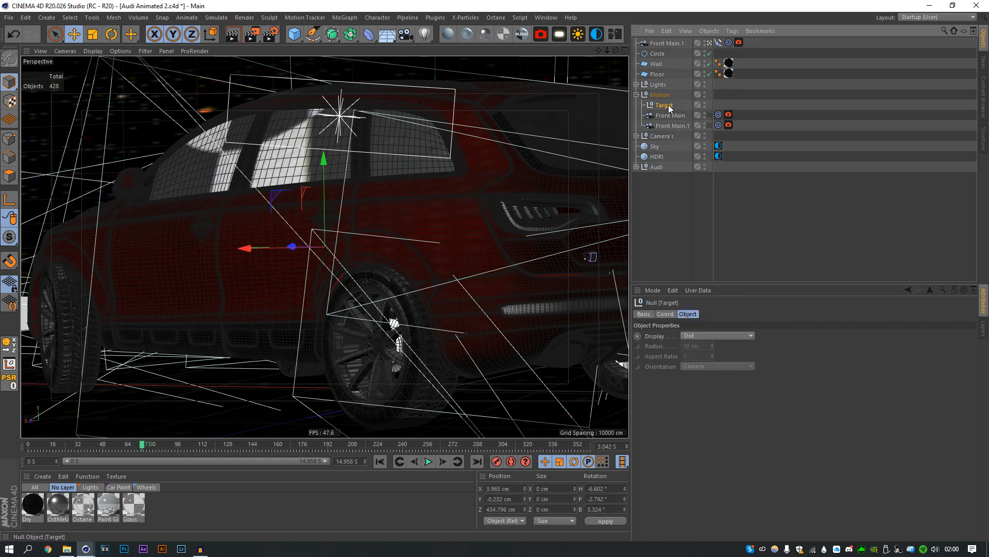
drag(300, 247, 282, 252)
click(774, 135)
Copy the Target null to the top level below the circle and assign the copy as the top-level camera's target object
click(663, 44)
click(660, 55)
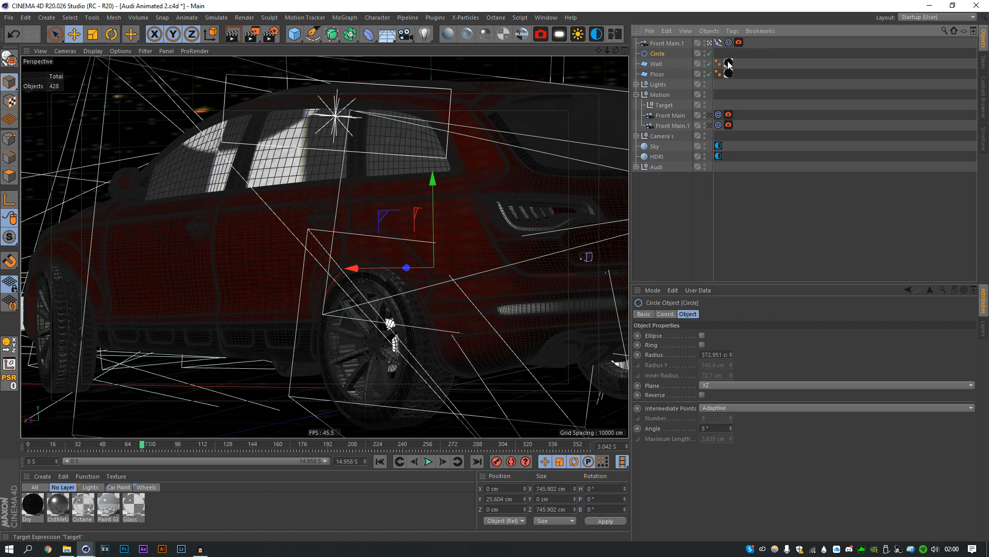
drag(664, 105, 659, 59)
click(728, 43)
click(969, 335)
click(659, 66)
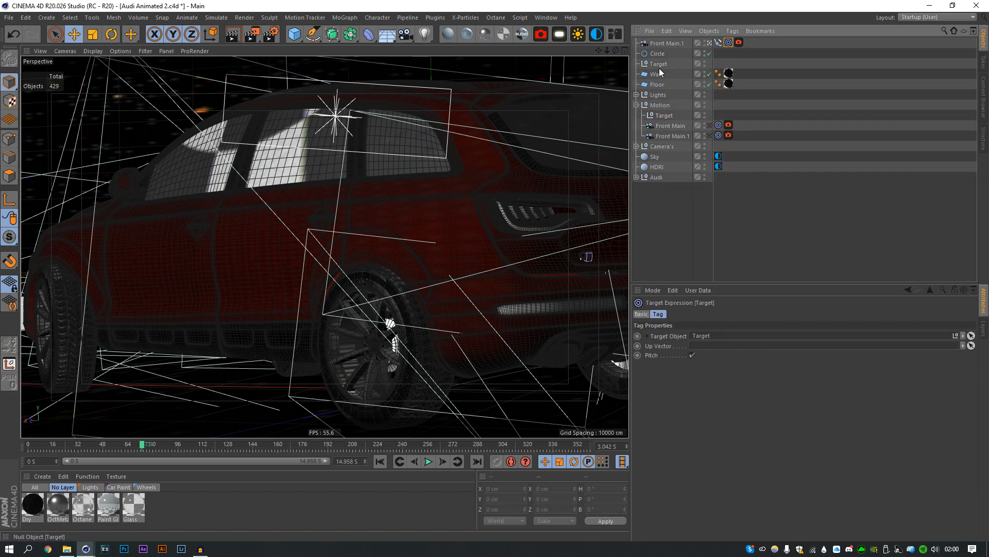
Group the top-level camera, circle and Target null under a new null named "Back Shot"
click(775, 70)
click(658, 65)
shift+click(666, 44)
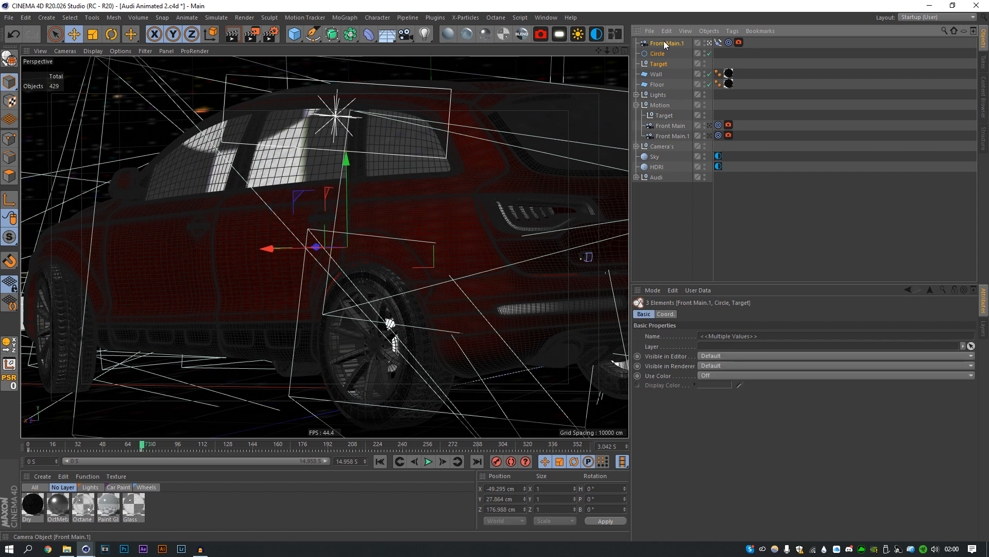
key(alt+g)
double_click(657, 44)
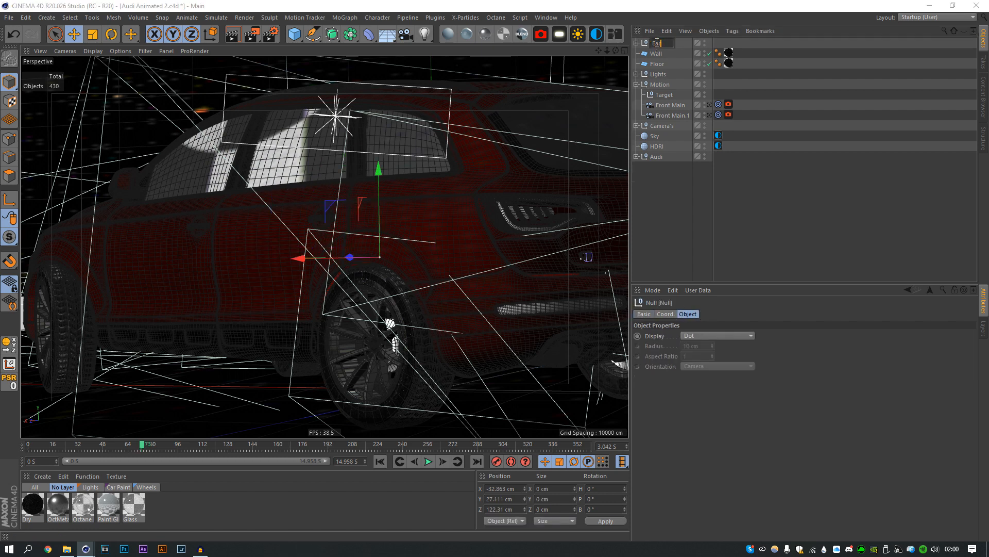
text(Back Shot)
key(Return)
Reposition the Back Shot group's Target null and circle to reframe the rear of the car
click(636, 43)
click(664, 74)
drag(299, 250, 326, 160)
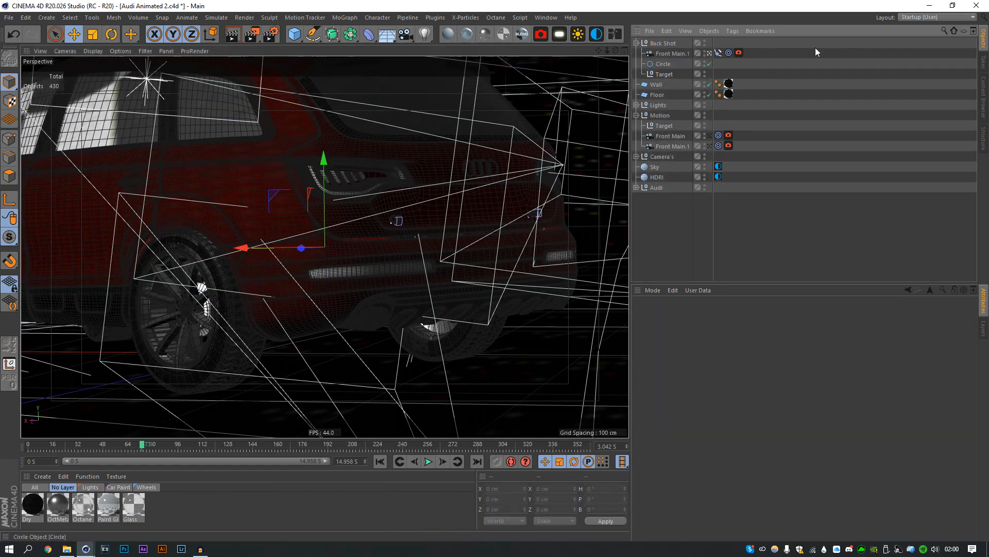
click(664, 63)
drag(246, 202, 298, 204)
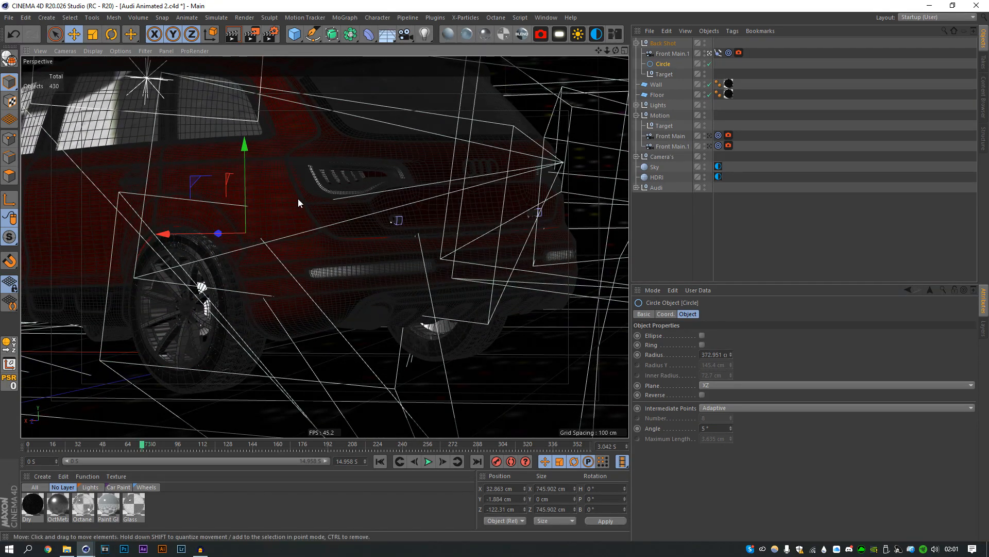
Move the Back Shot Target null to about X 57 cm and Y -20 cm, aiming the camera near the rear wheel
click(666, 72)
drag(324, 201, 326, 295)
drag(300, 252, 156, 246)
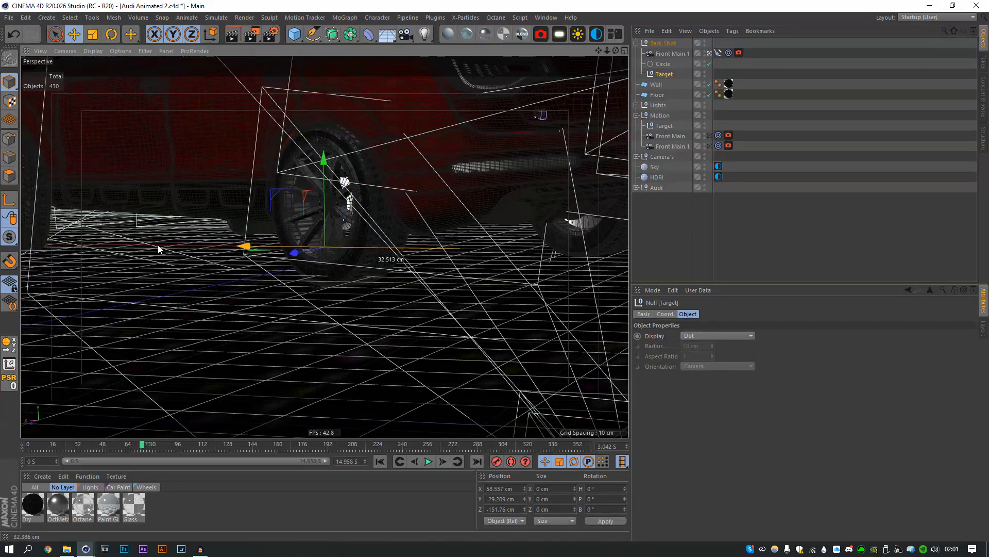
drag(325, 198, 337, 163)
drag(266, 245, 279, 242)
Reduce the Back Shot circle's radius to about 225 cm and shift the circle slightly to tighten the framing
click(738, 103)
click(664, 64)
drag(731, 355, 731, 381)
drag(414, 85, 375, 95)
Keyframe the camera's Align to Spline position at 32% on frame 0 and 29% on frame 72
click(719, 53)
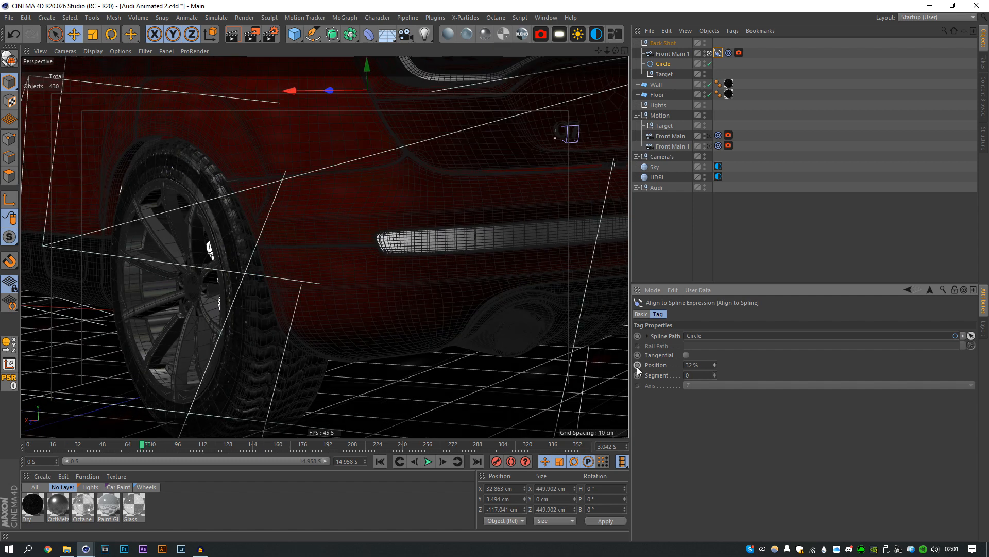
click(381, 460)
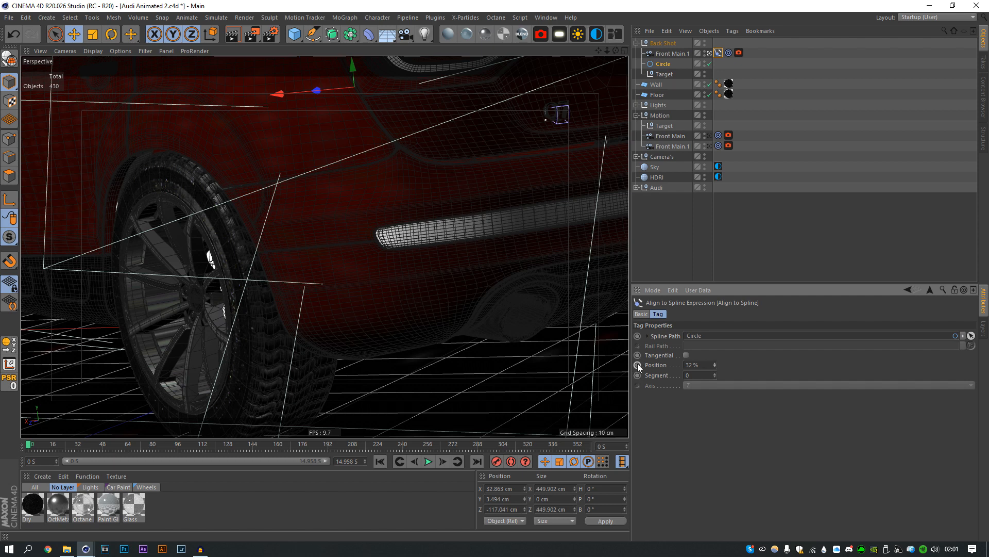
click(140, 445)
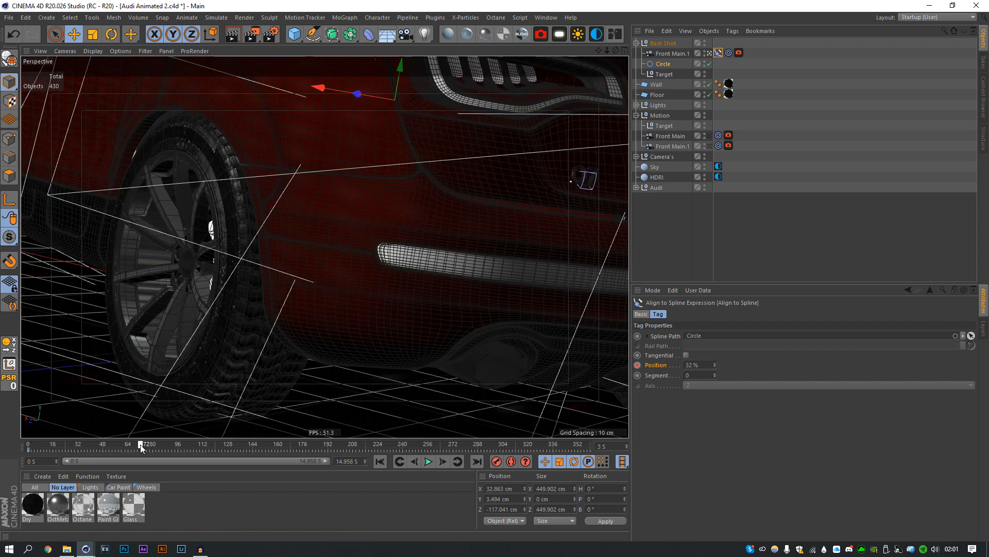
drag(714, 364, 704, 366)
click(716, 363)
click(715, 363)
click(716, 363)
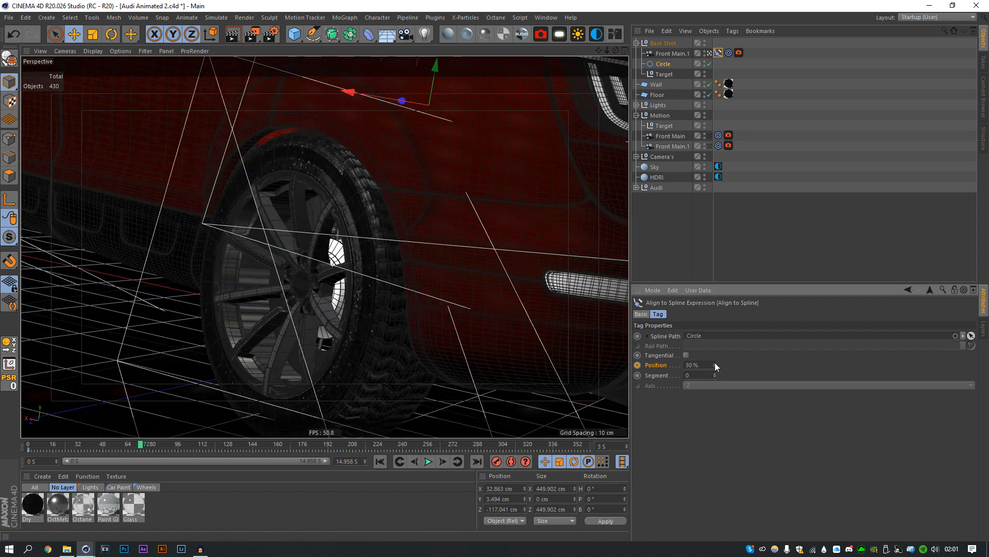
click(715, 366)
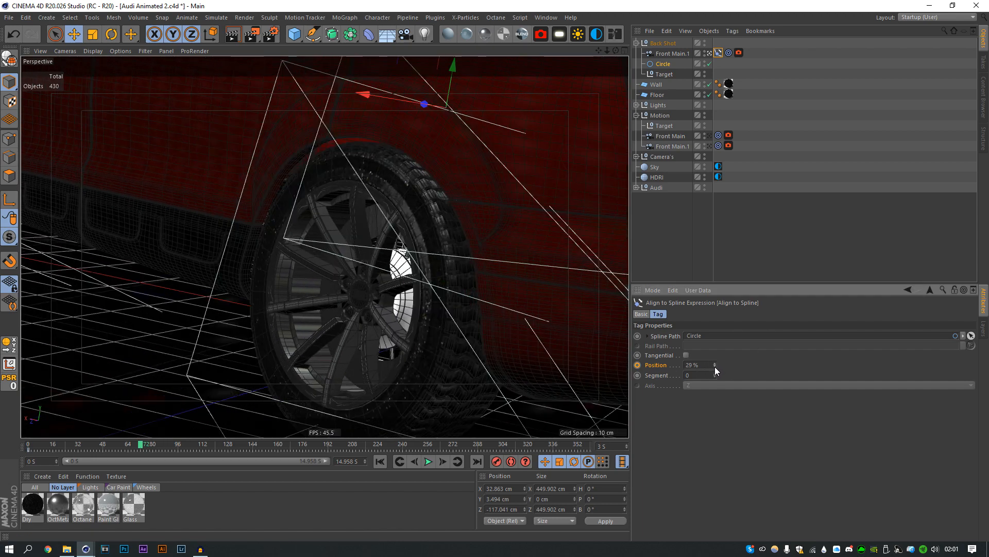
Animate the Back Shot Target null from frame 0, moving it to about X 45.5 cm and Z -124 cm at frame 72
click(380, 462)
click(757, 101)
click(665, 73)
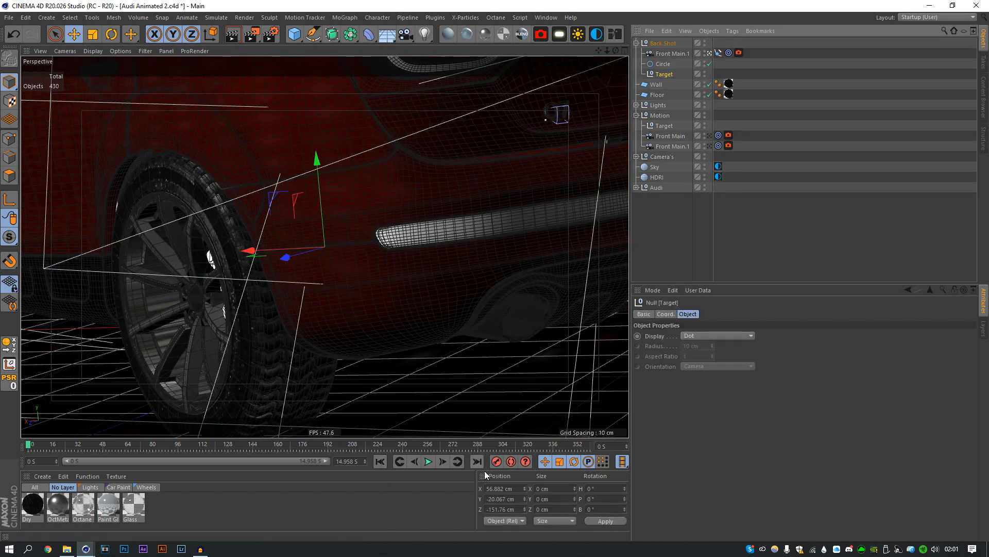
click(142, 445)
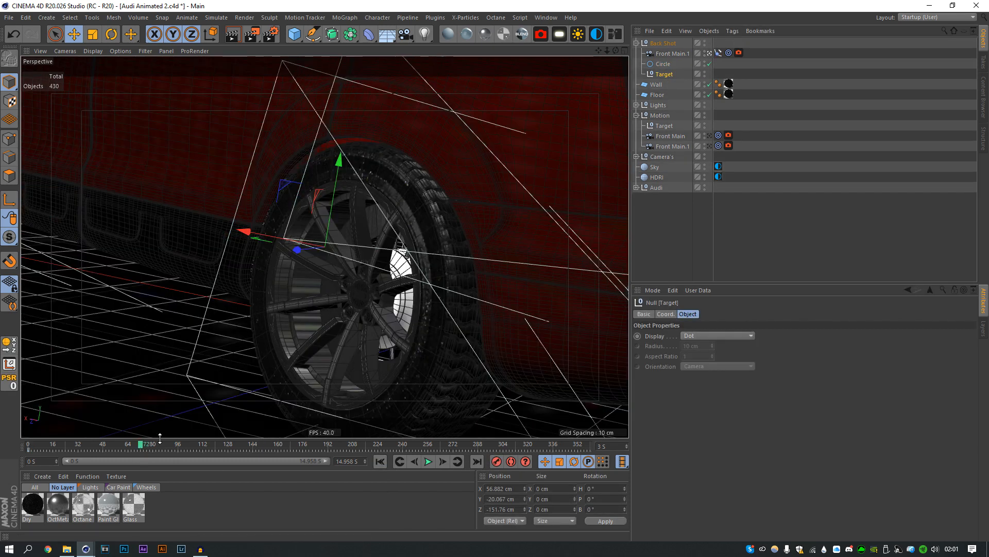
drag(295, 250, 371, 257)
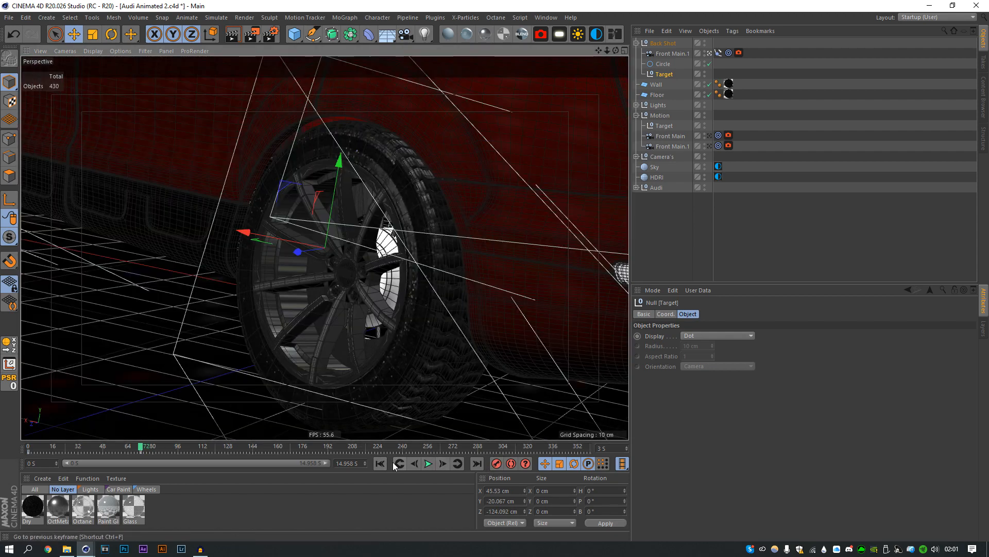
Keyframe the Back Shot circle's position at frame 0, and again slightly lower along Y at frame 72
click(380, 462)
click(663, 64)
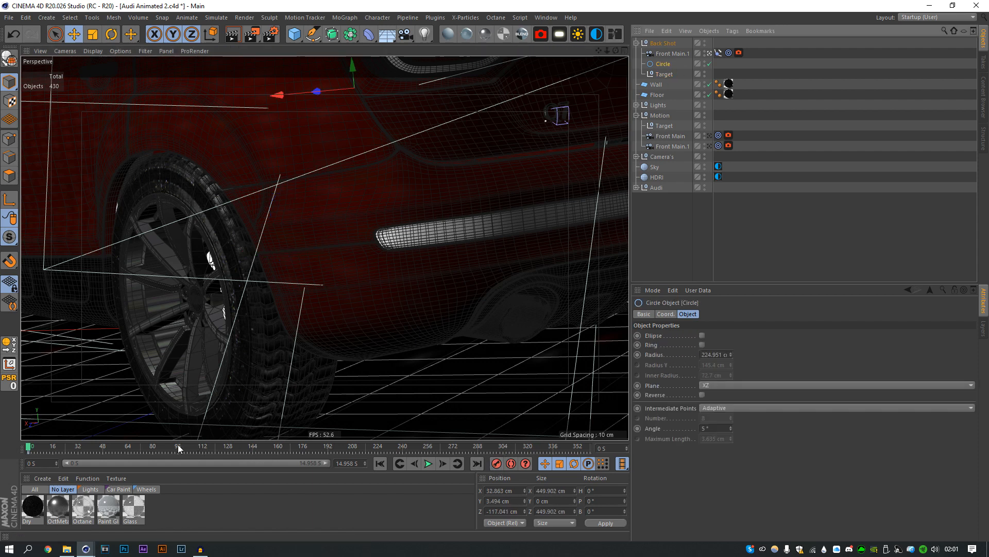
click(141, 447)
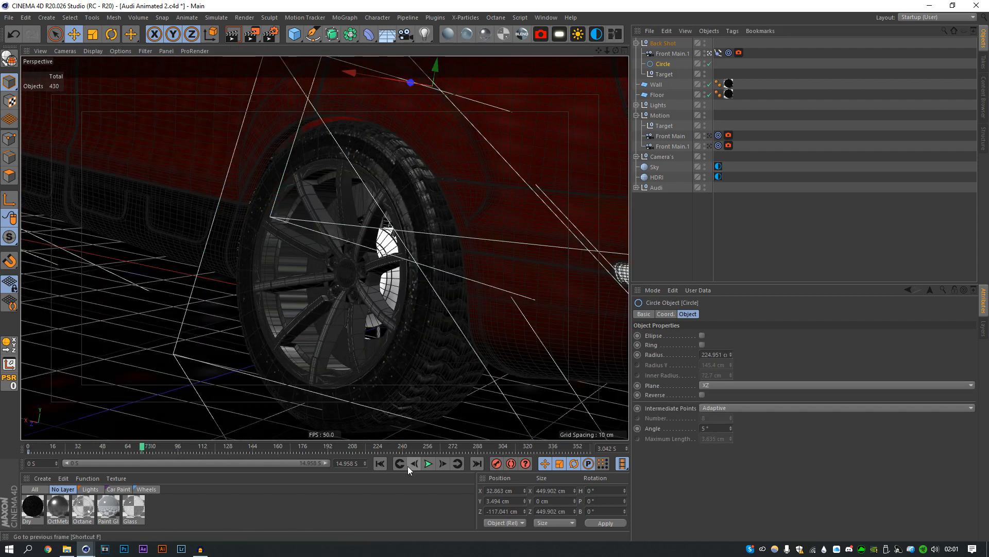
drag(436, 71, 426, 108)
click(497, 463)
Keyframe the Back Shot camera's bank at about -16.6° on frame 0 and tilt it the opposite way on frame 72
click(380, 463)
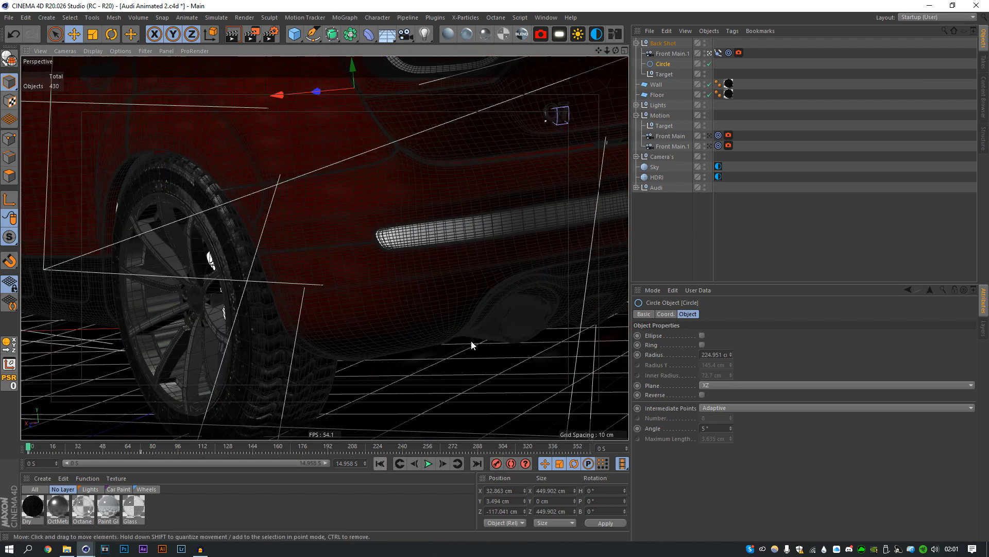
click(670, 53)
click(712, 314)
drag(777, 366, 779, 369)
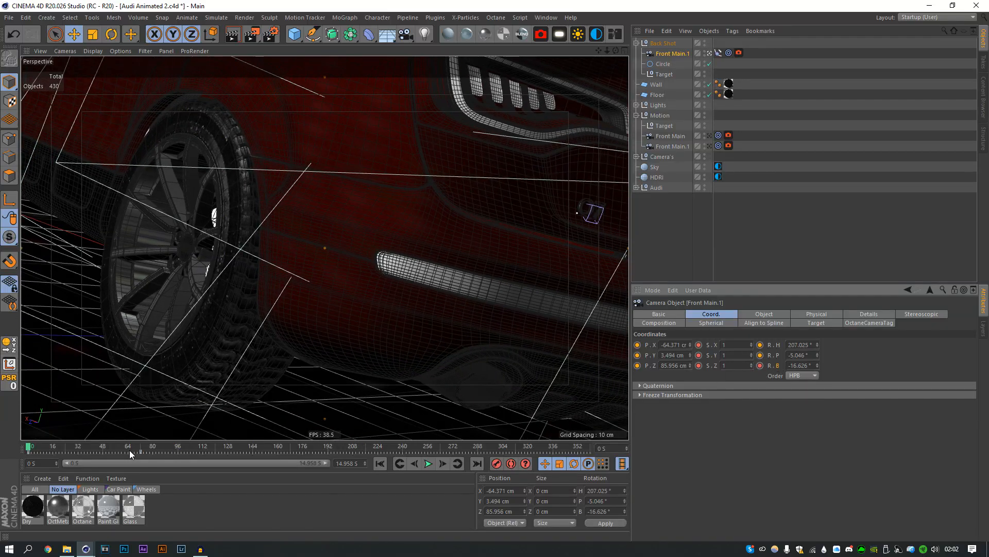
click(141, 448)
drag(818, 366, 817, 357)
Play the camera move to check its banking and return to the first frame
click(428, 463)
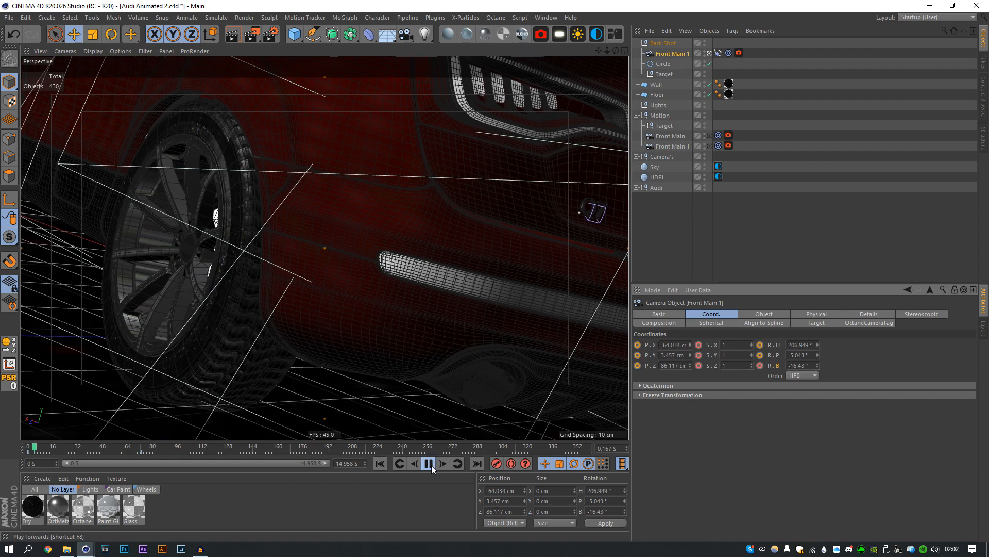
click(429, 464)
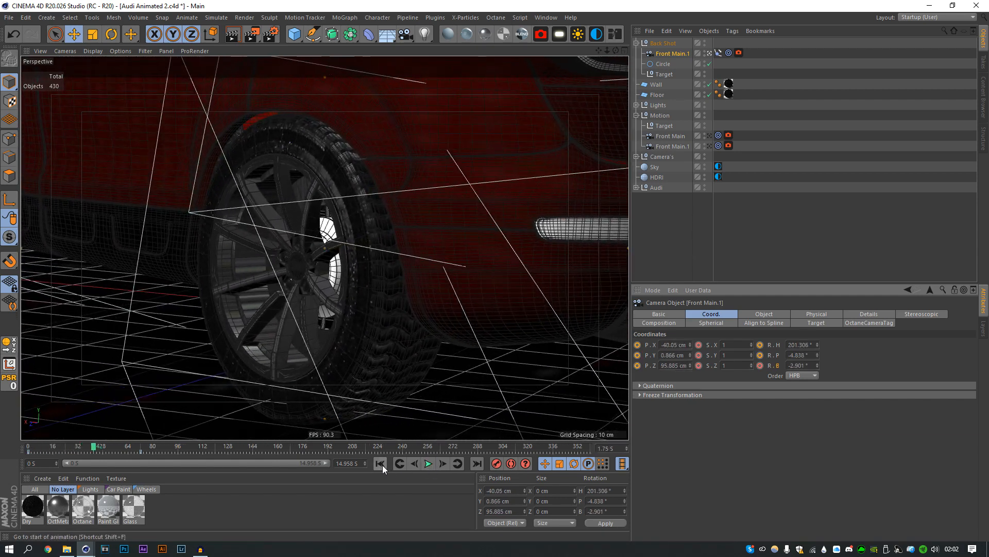
click(380, 464)
click(669, 64)
click(546, 18)
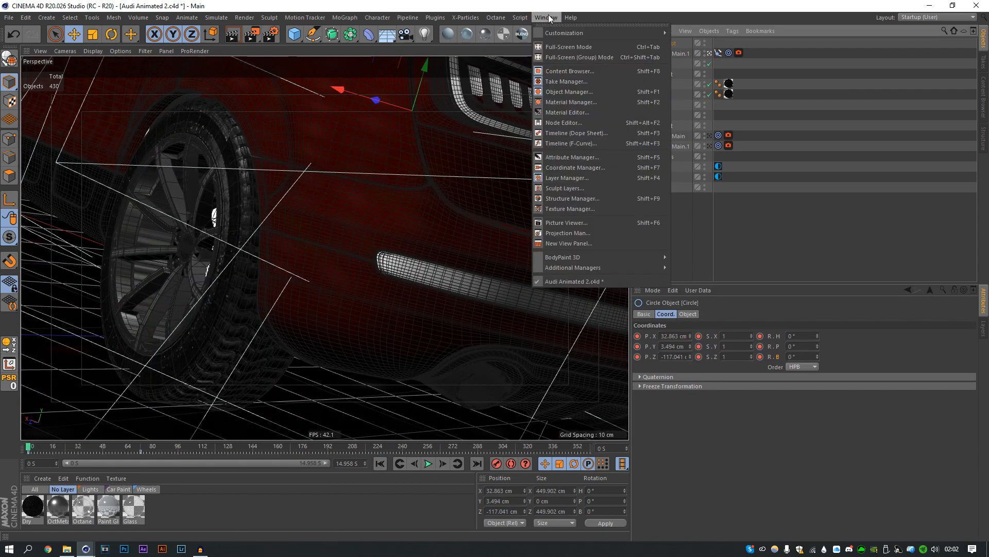
click(581, 143)
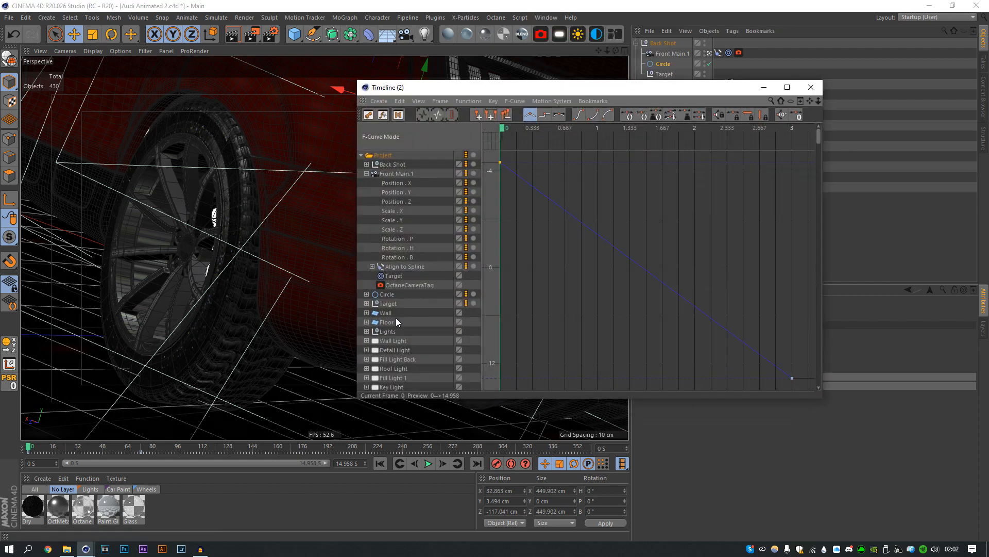
click(764, 88)
Rename the Back Shot group's camera to "back shot"
click(675, 54)
double_click(685, 56)
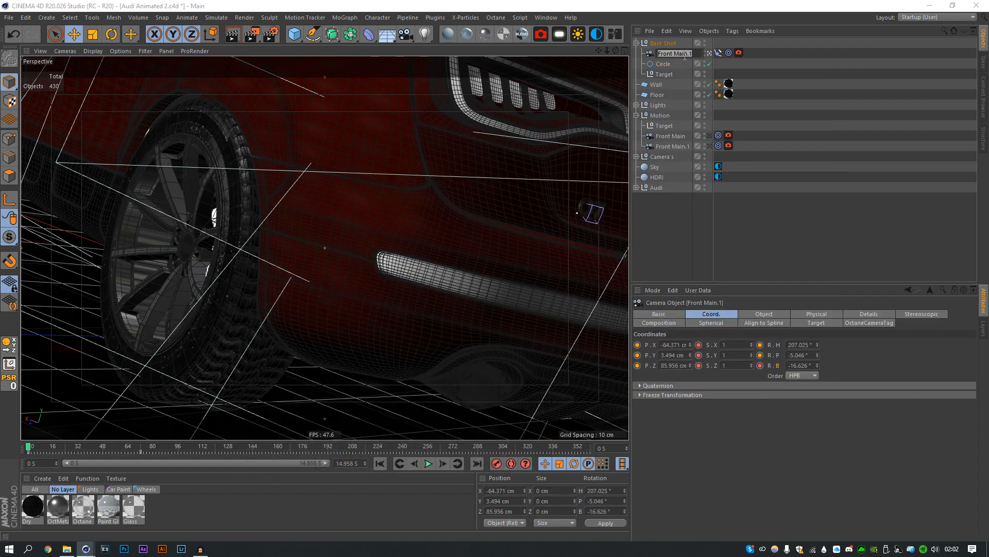
text(back shot)
key(Return)
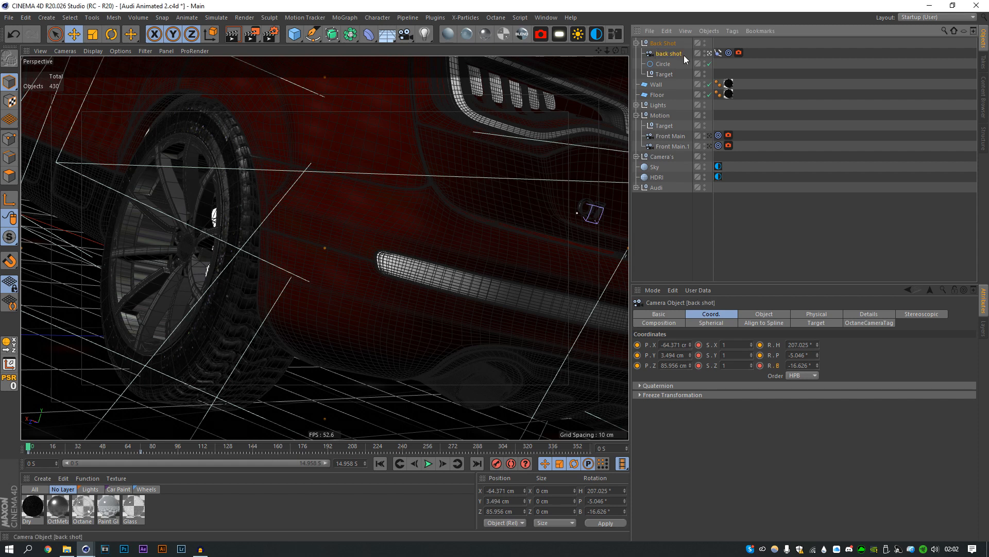
Set the back shot camera's position and bank keyframes to linear interpolation in the F-Curve timeline
click(545, 18)
click(572, 143)
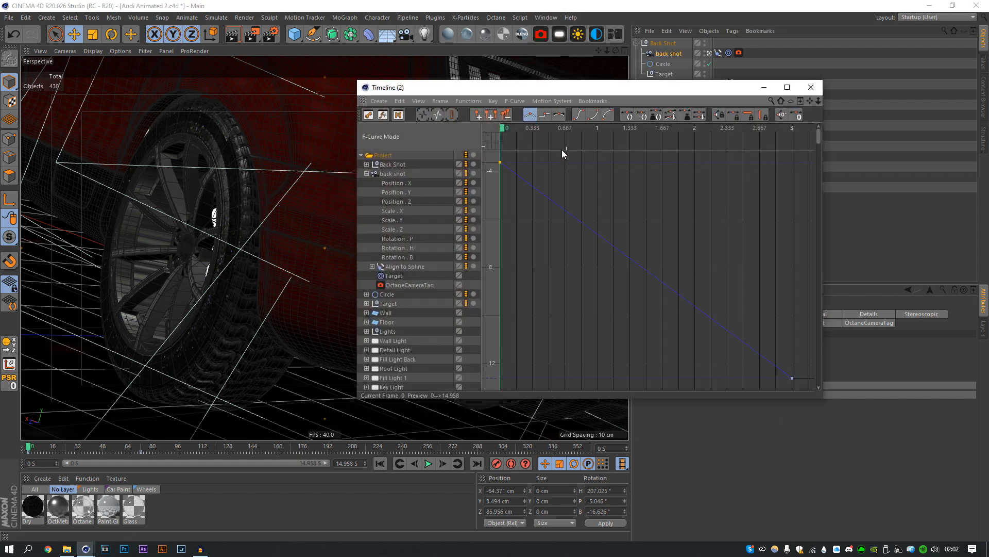
click(392, 178)
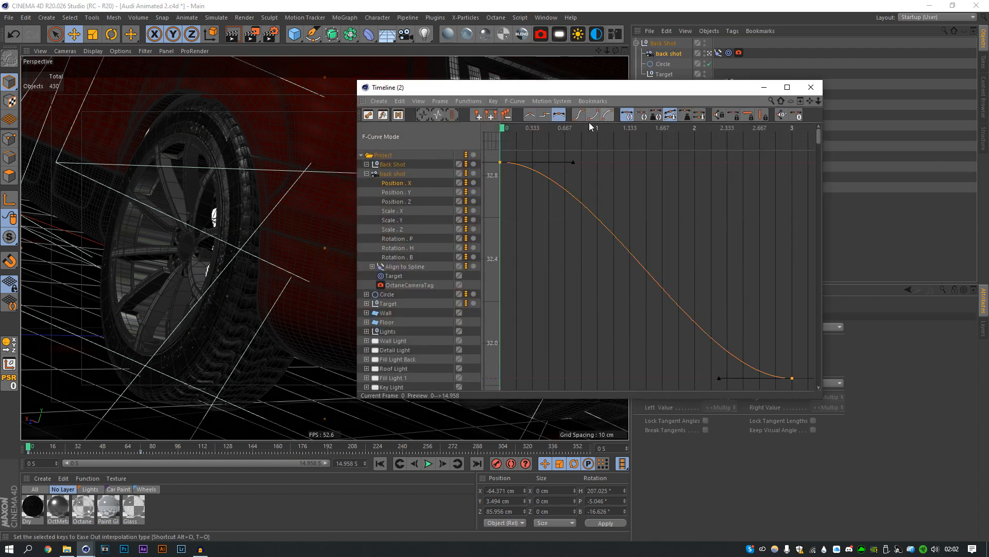
click(529, 116)
click(403, 192)
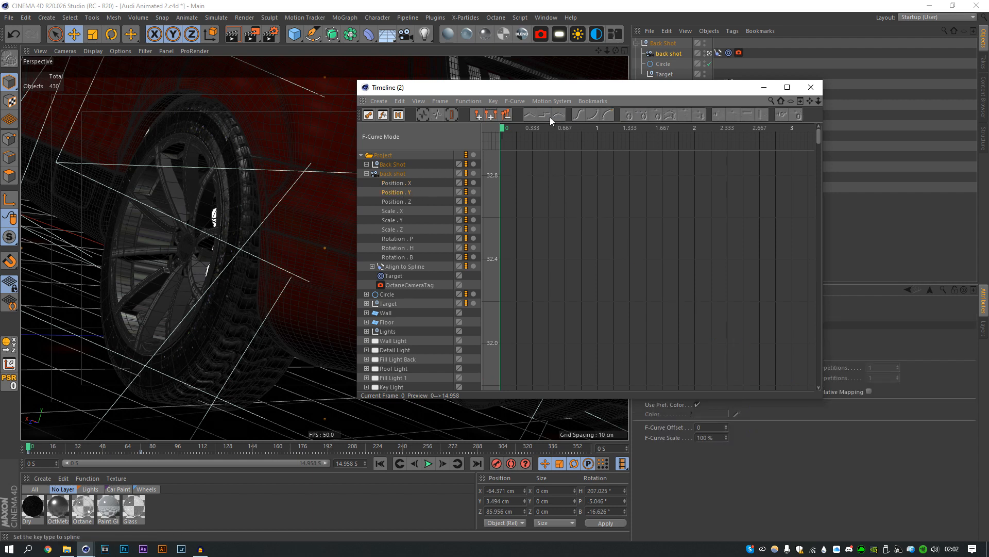
key(h)
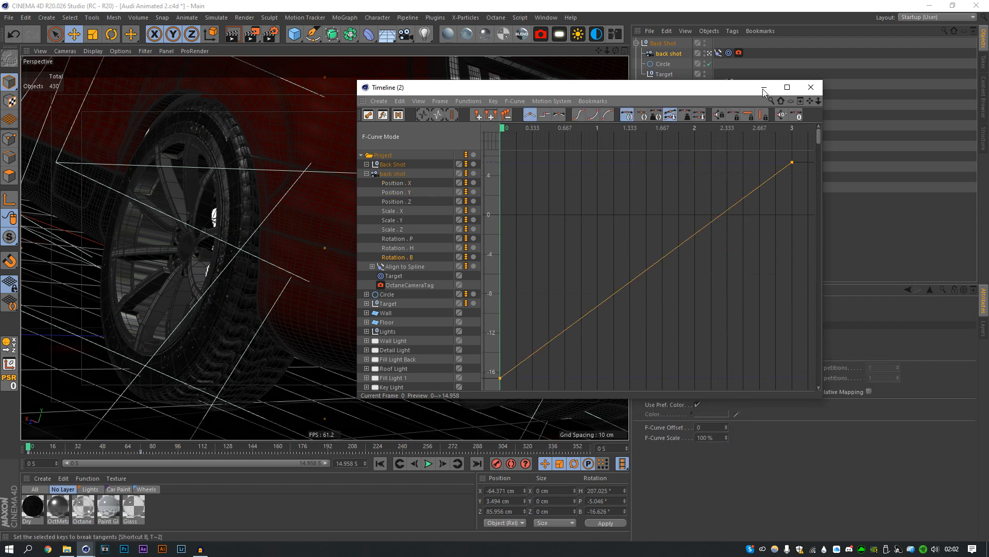
click(763, 89)
Play the back shot animation to check the linear motion and rewind to frame 0
click(428, 463)
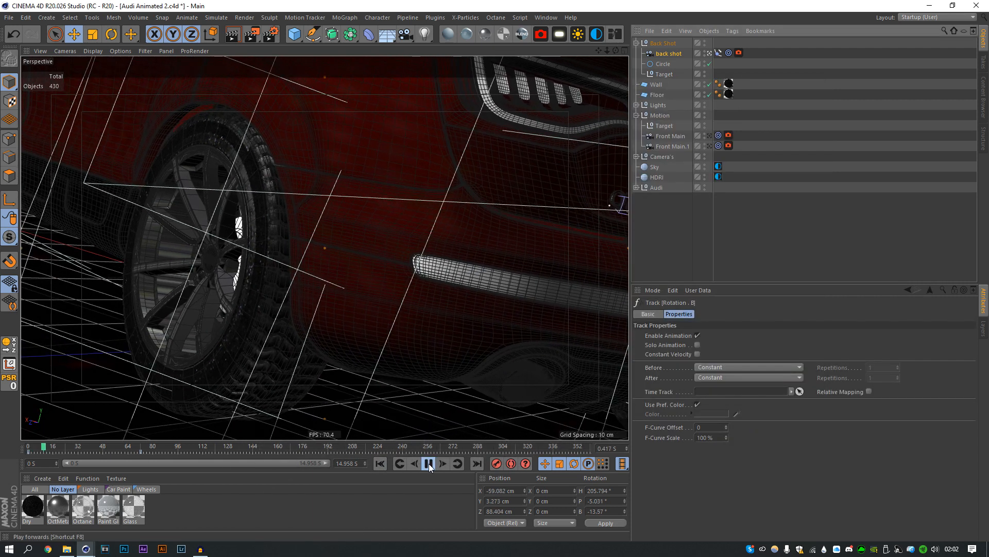
click(428, 463)
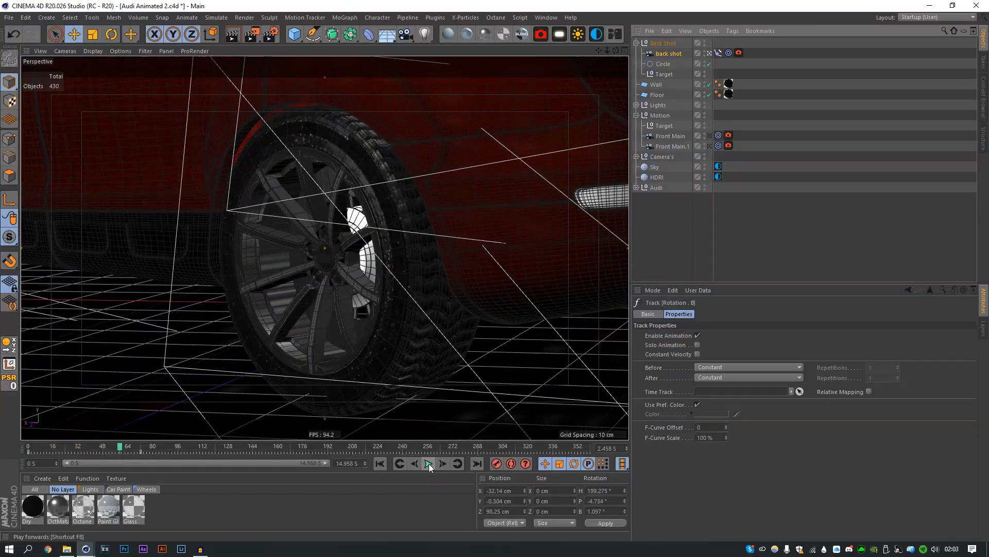
click(380, 464)
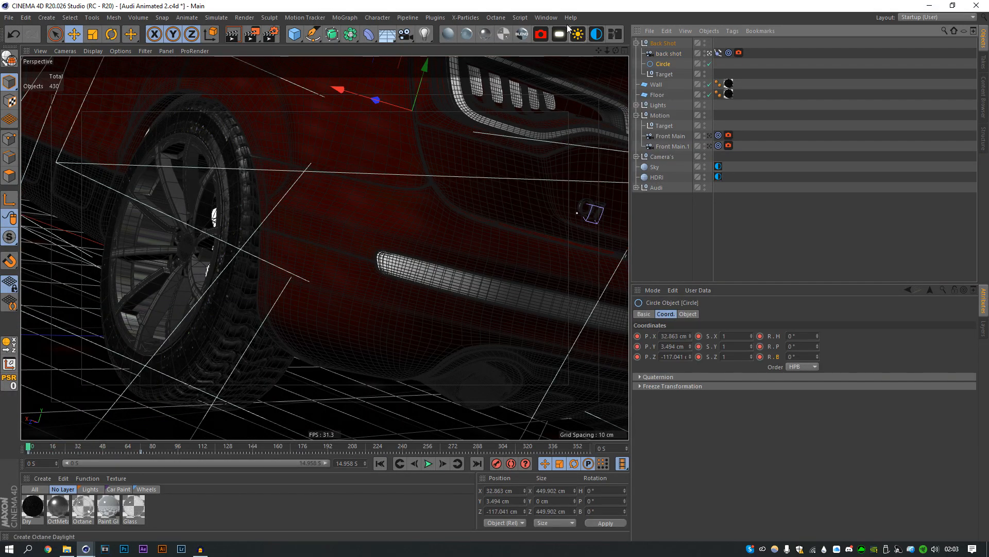
Examine the circle's Position X, Y, Z and Rotation B curves in the F-Curve timeline and close it
click(546, 18)
click(580, 140)
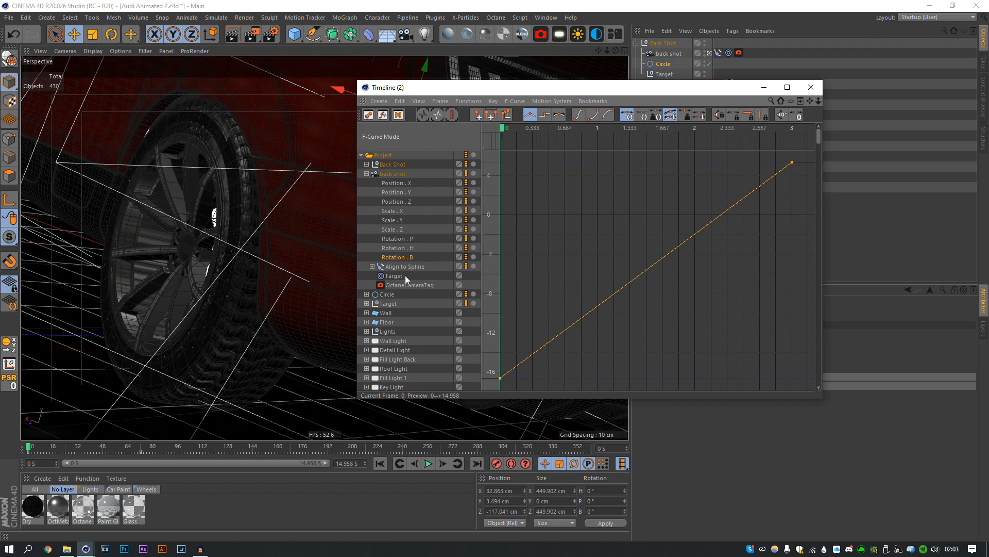
scroll(392, 289, down, 3)
click(388, 170)
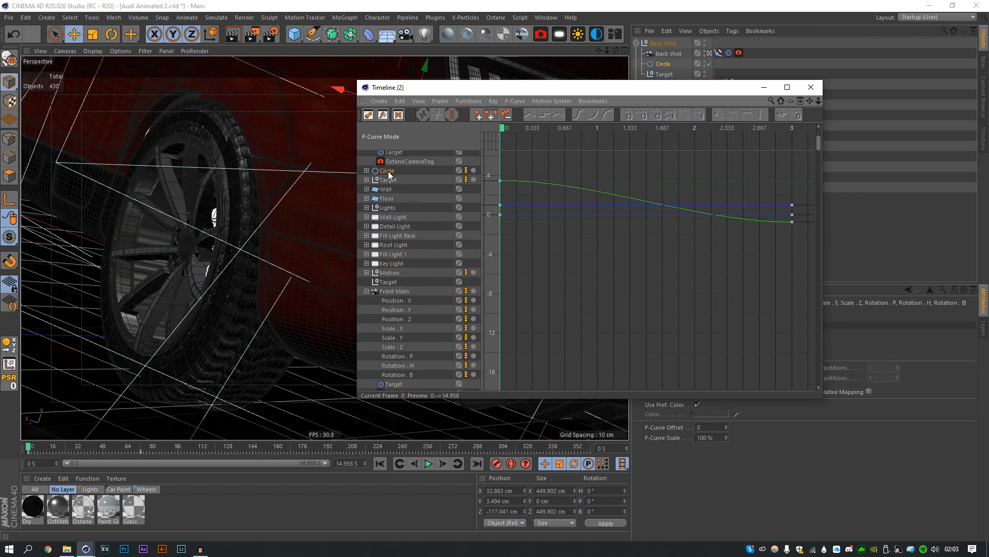
click(366, 170)
click(398, 180)
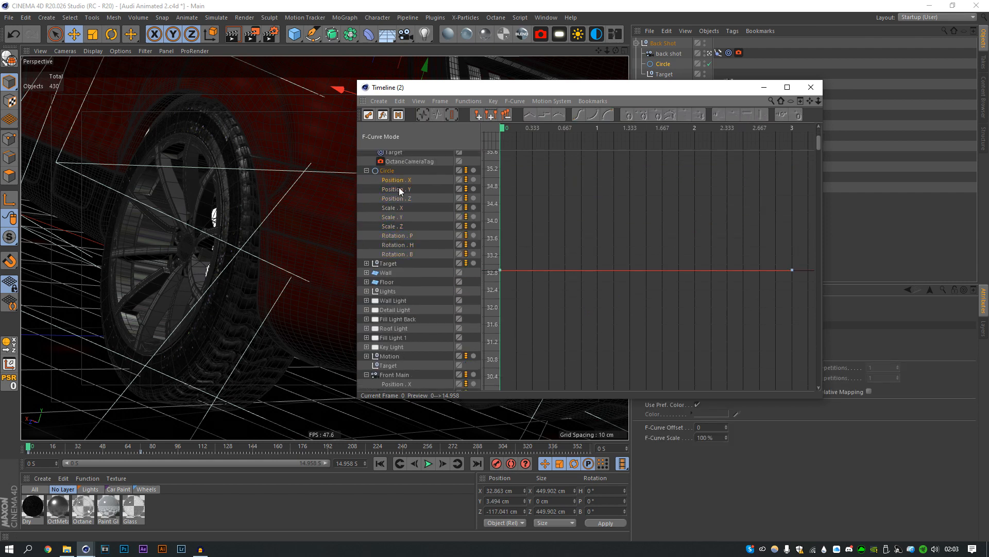
click(399, 189)
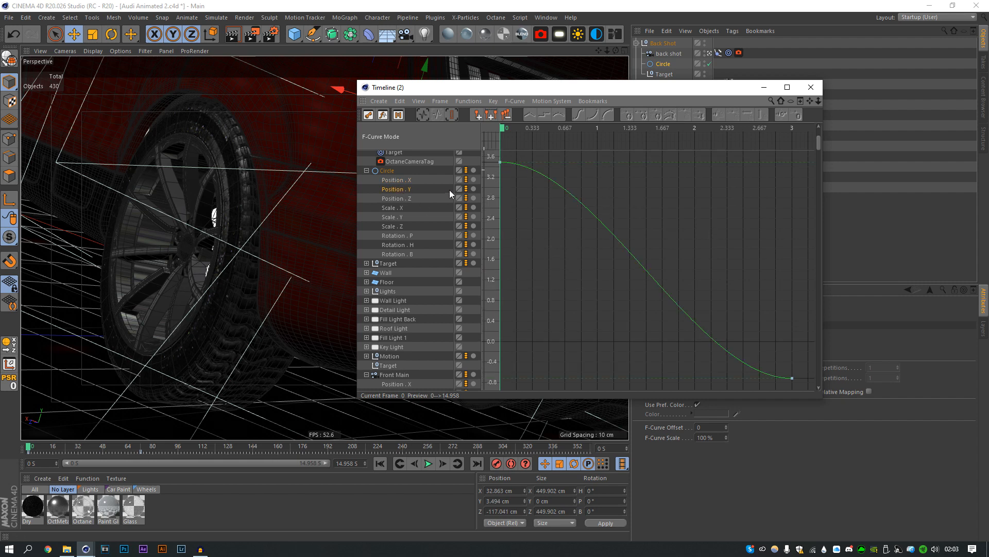
click(399, 199)
click(403, 254)
click(809, 88)
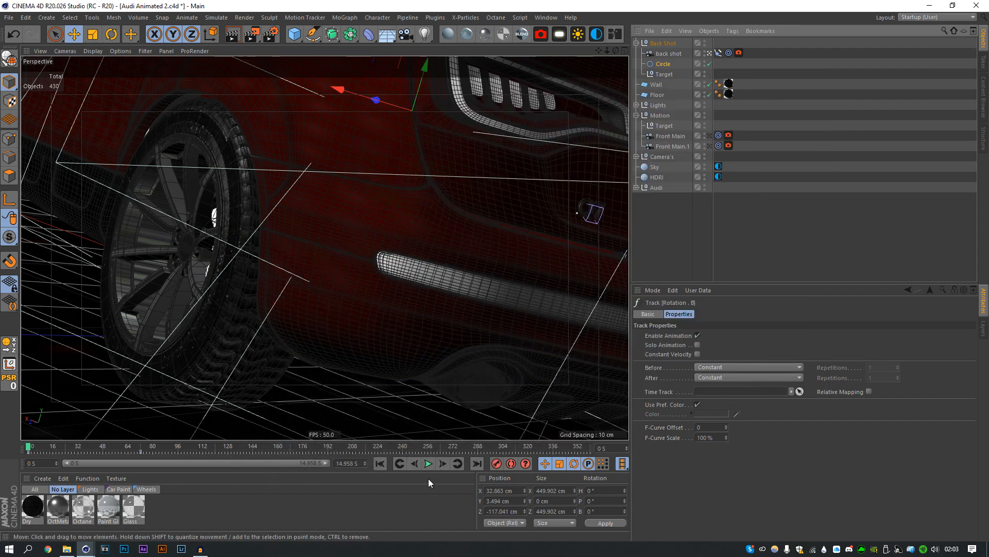
Play the back shot animation and return to frame 0
click(428, 463)
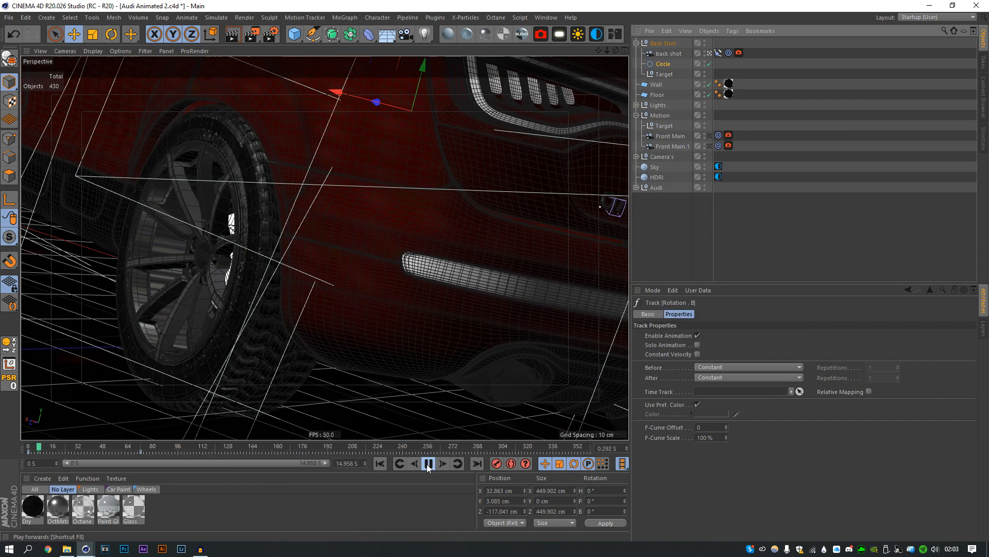
click(428, 463)
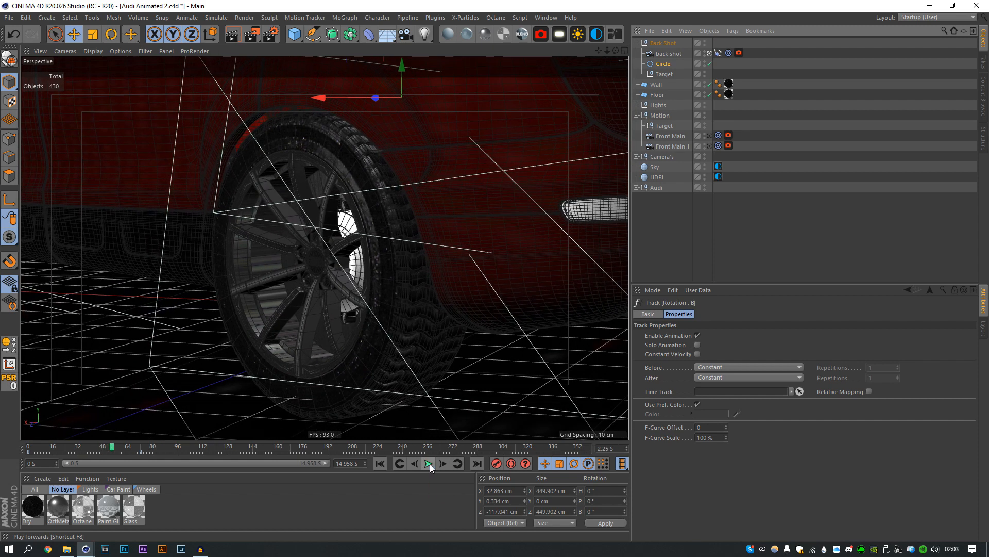
key(shift+f)
Set the back shot Target null's position keyframes to linear interpolation in the F-Curve timeline and close it
click(663, 74)
click(546, 17)
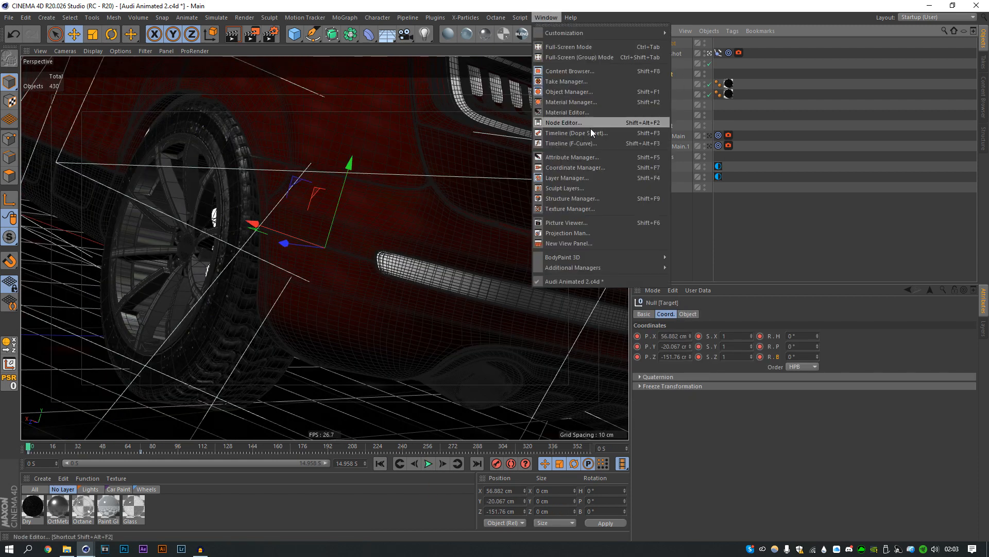
click(590, 144)
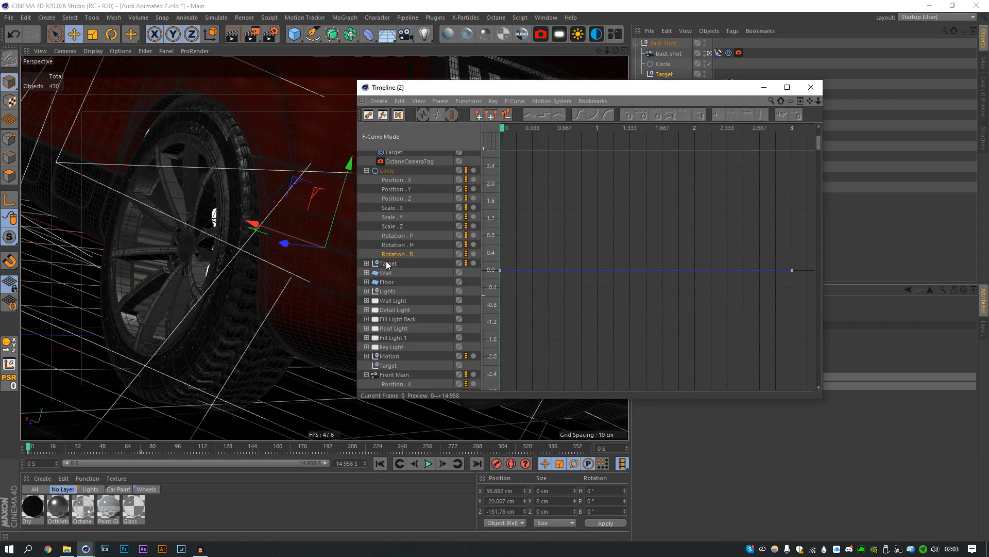
click(388, 264)
click(366, 264)
click(395, 273)
key(ctrl+a)
click(530, 114)
click(401, 285)
click(400, 292)
click(811, 87)
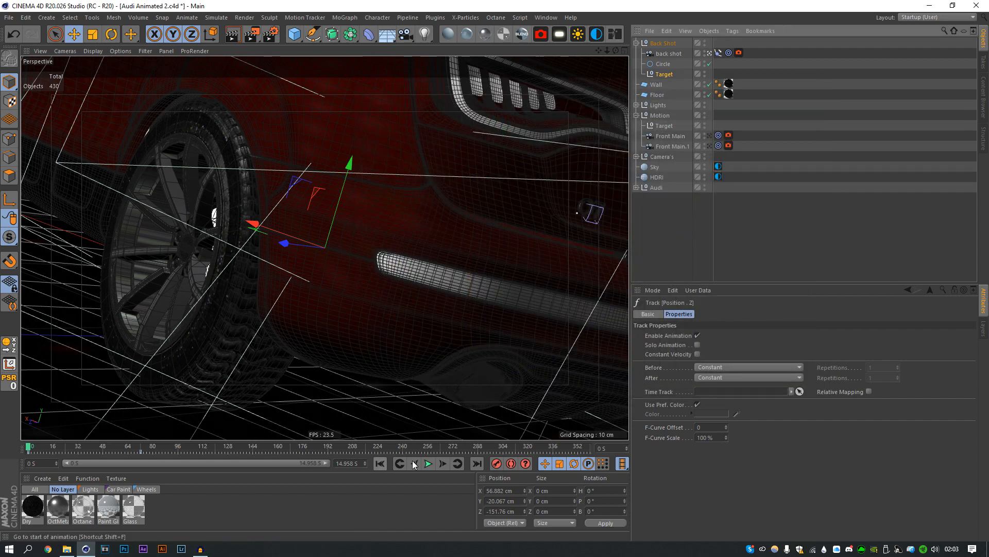
Play the back shot animation twice from the start to check the target's linear motion
click(429, 463)
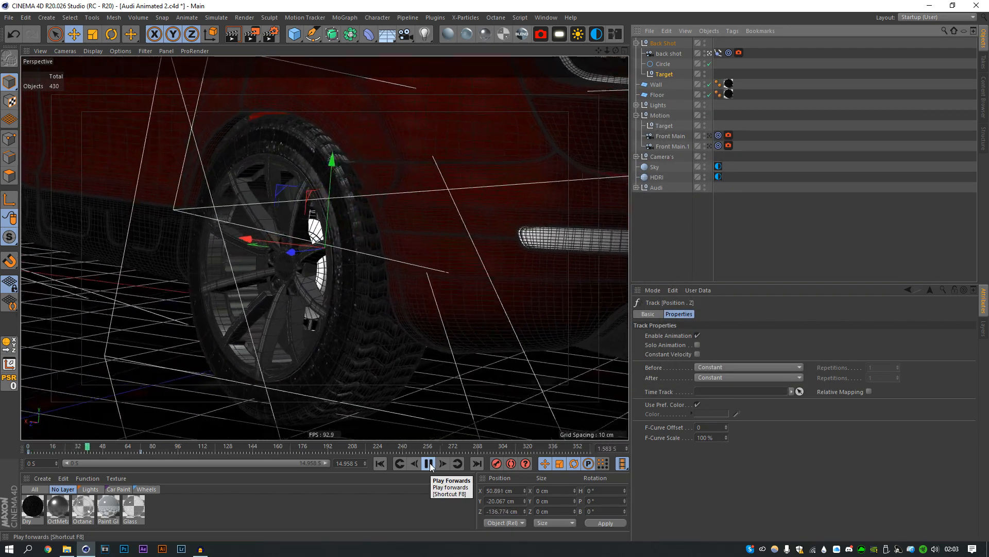
click(429, 463)
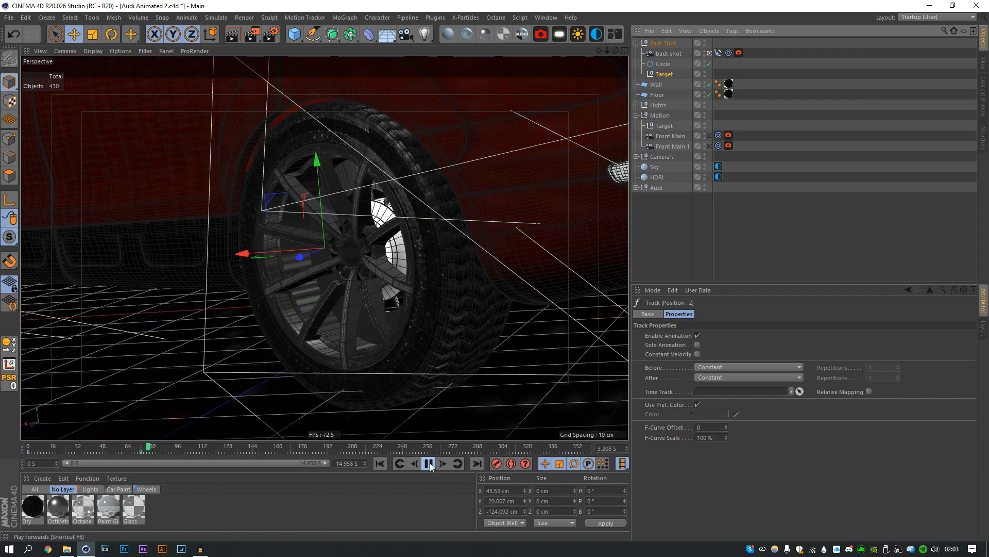
click(380, 463)
click(428, 464)
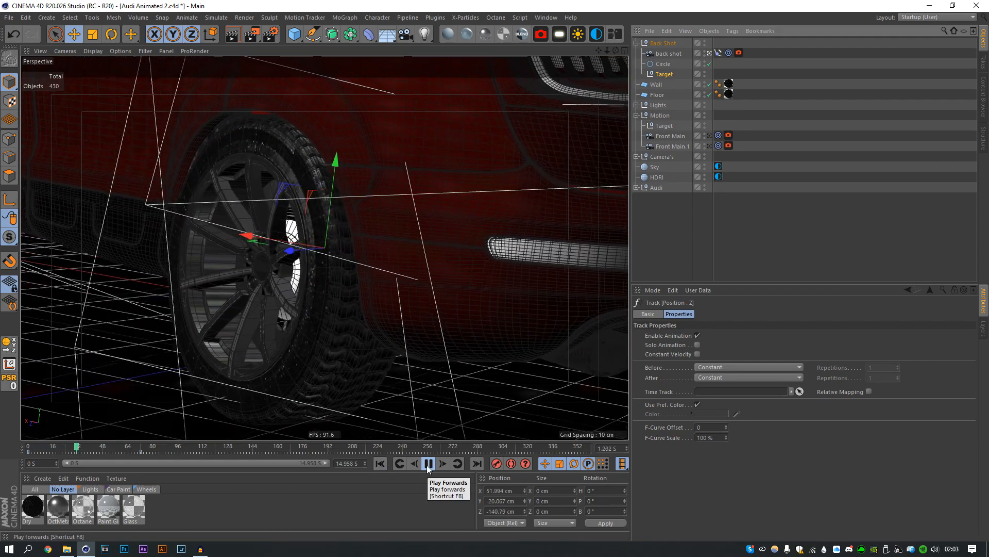
click(428, 464)
Move the Target null to about X 42.1 cm, Z -121.3 cm at 3 s, record the keyframe and rewind
click(445, 465)
click(444, 465)
click(444, 465)
click(445, 465)
click(444, 464)
click(445, 465)
click(444, 464)
drag(292, 250, 305, 257)
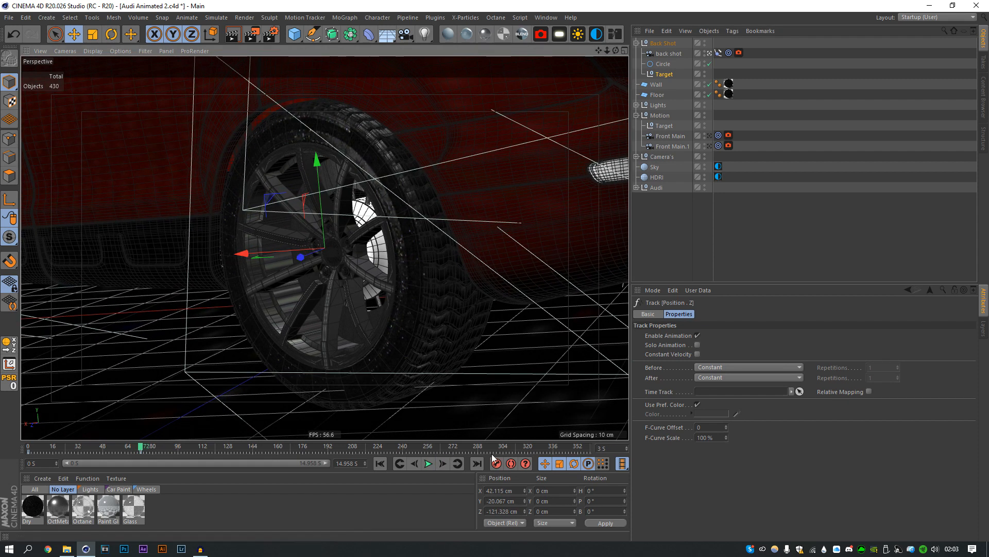
click(380, 463)
Set the back shot camera's focal length to 90 mm and keyframe it at 0 s
click(669, 54)
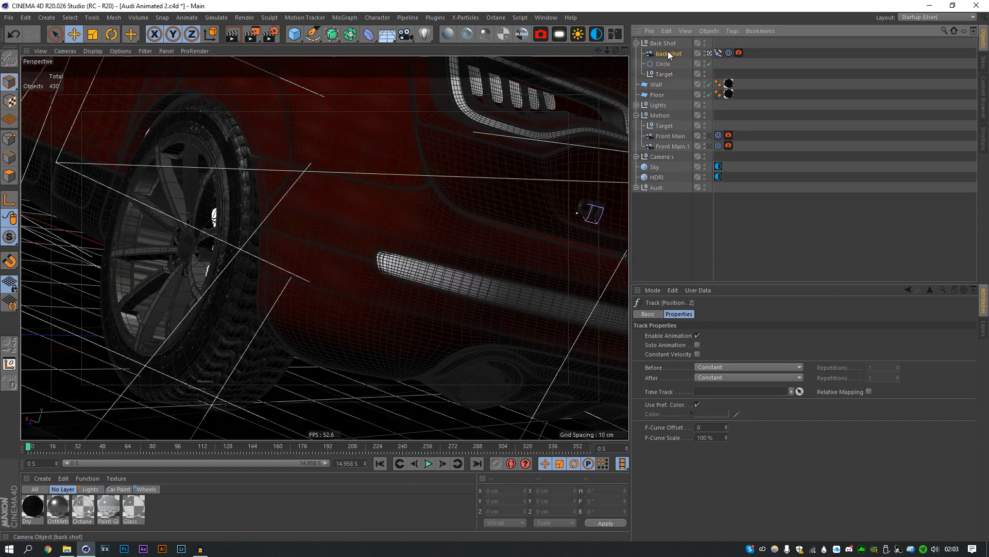
click(758, 315)
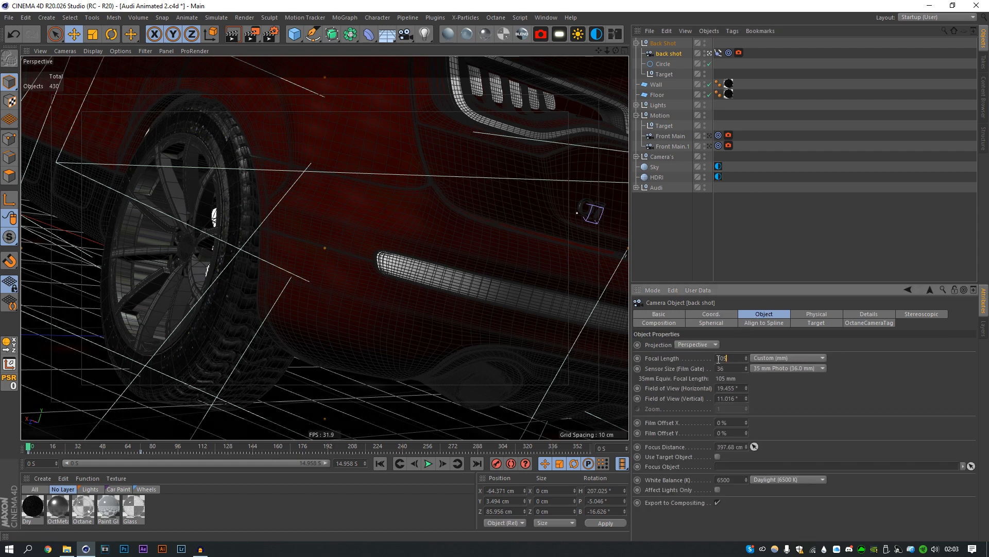
text(90)
key(Return)
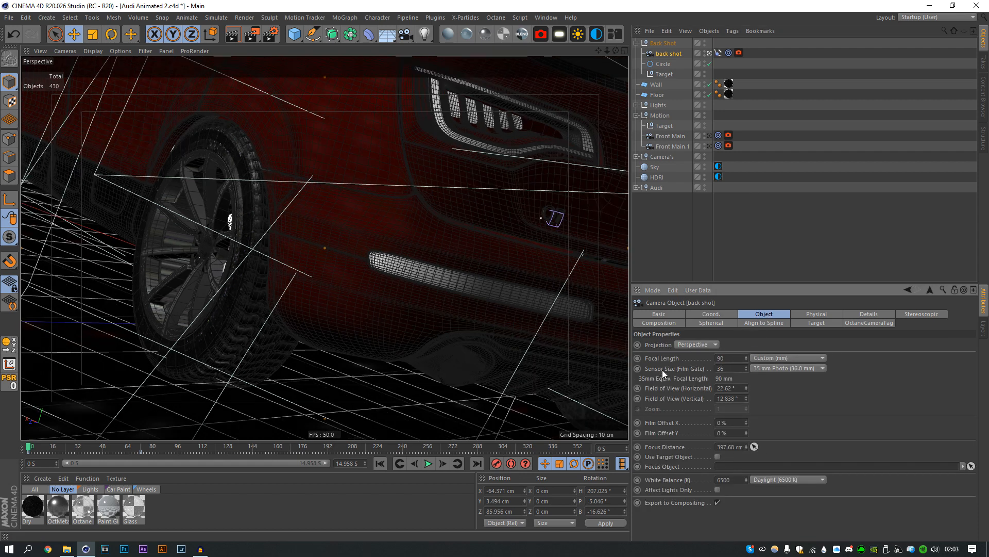
click(637, 358)
Set the back shot camera's focal length to 105 mm at 3 s and keyframe it
click(141, 445)
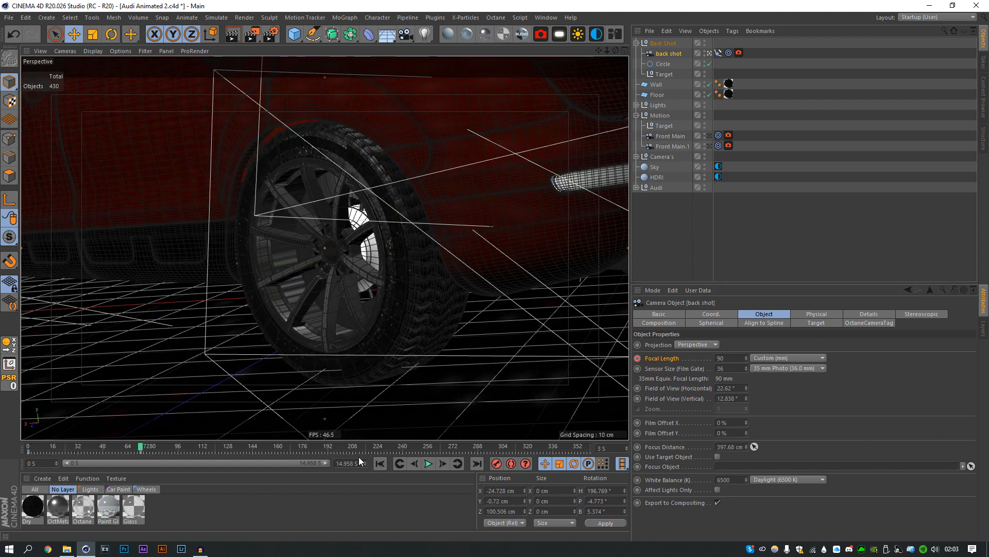
click(737, 357)
text(105)
key(Return)
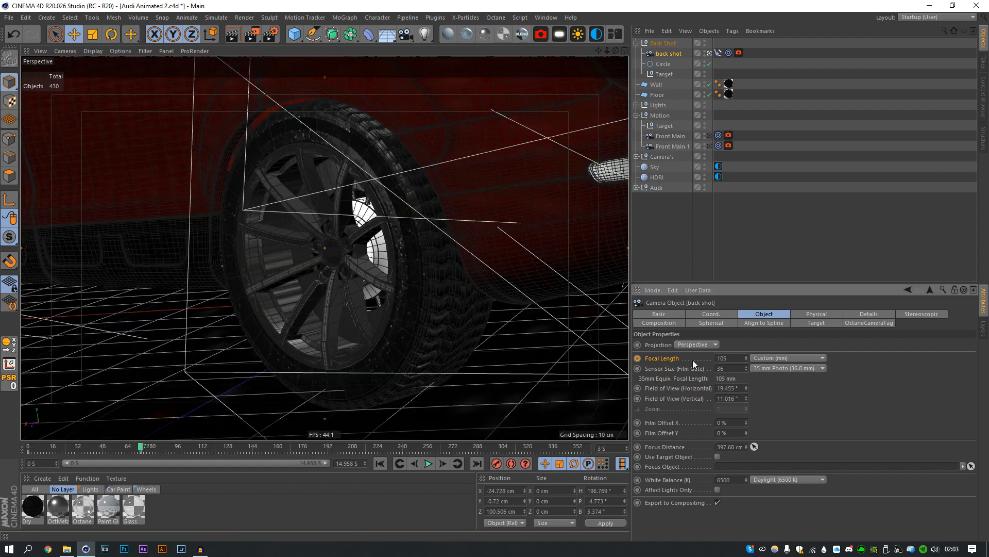
click(639, 358)
Play and scrub the back shot animation to check the focal length change
click(380, 463)
click(428, 463)
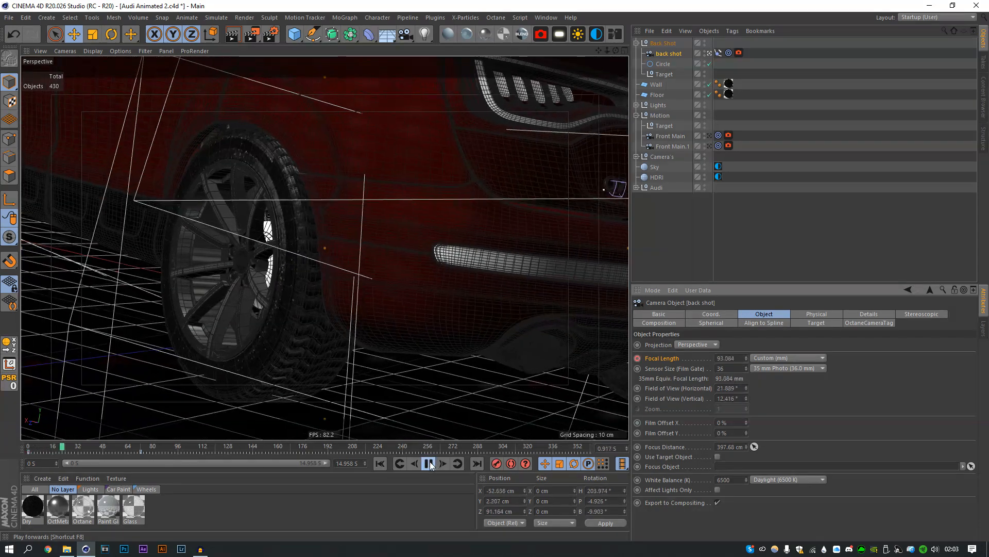
click(429, 463)
drag(139, 448, 41, 448)
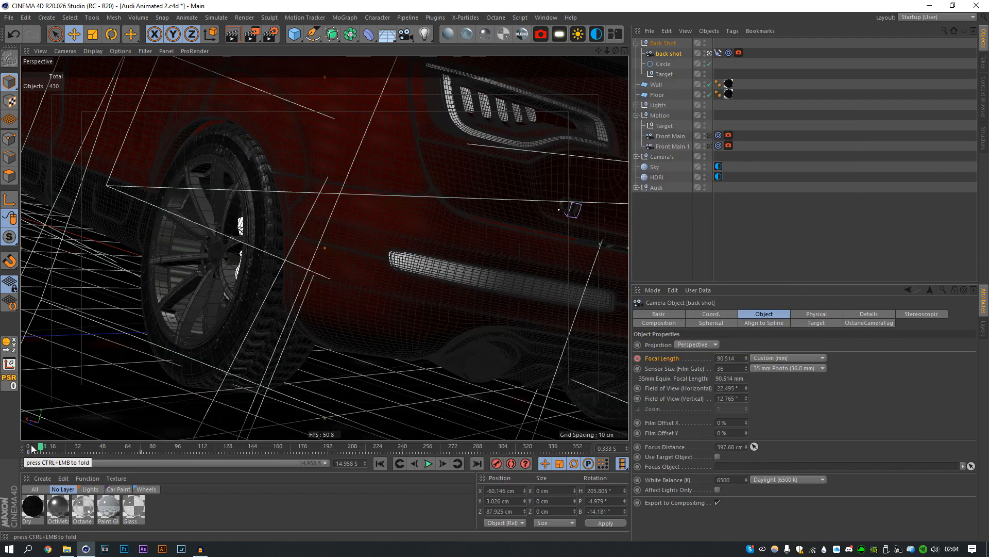
click(428, 463)
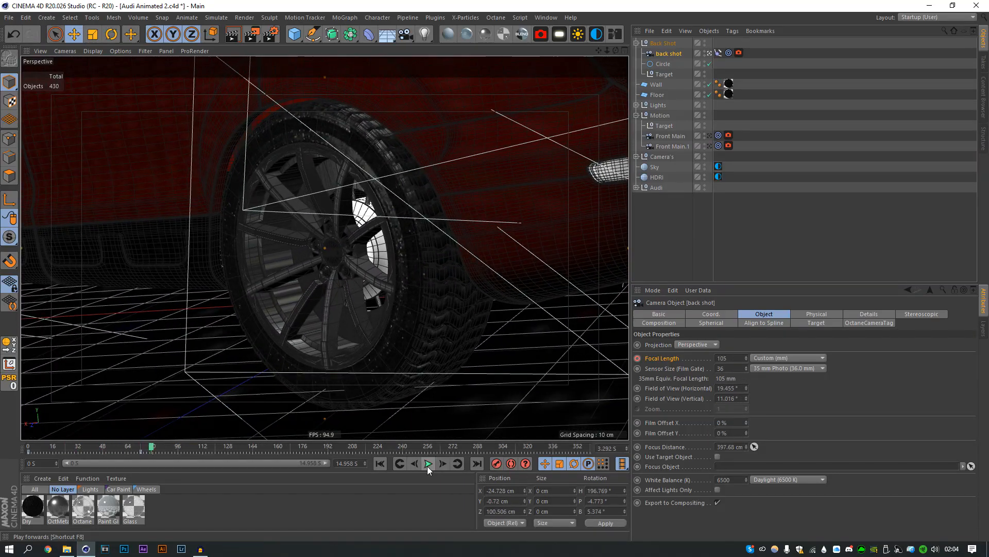
Try moving the back shot camera's keyframes from 3 s to 5 s on the timeline
click(98, 449)
drag(96, 450, 45, 450)
drag(141, 451, 215, 450)
click(217, 446)
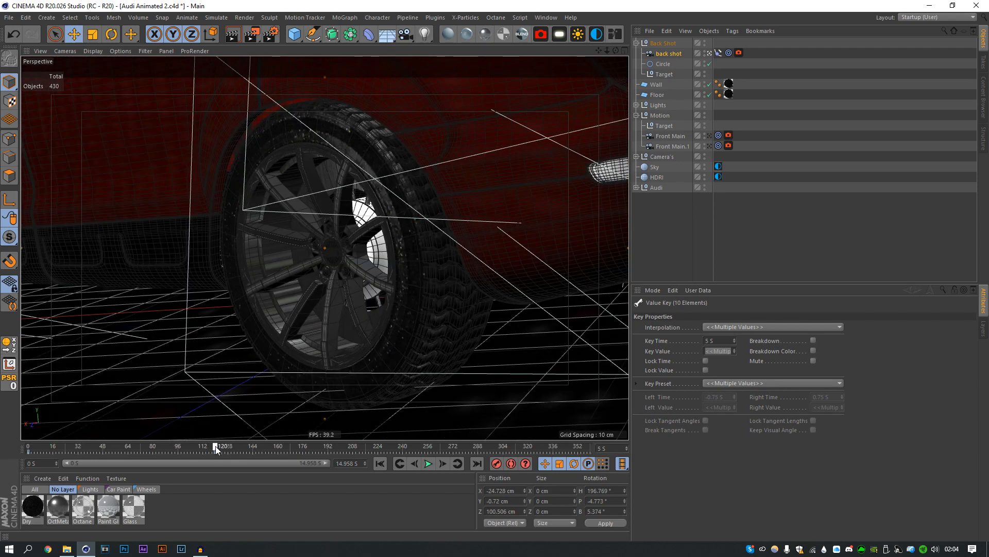
Play the lengthened back shot animation and undo the keyframe move to 5 s
click(381, 463)
click(428, 464)
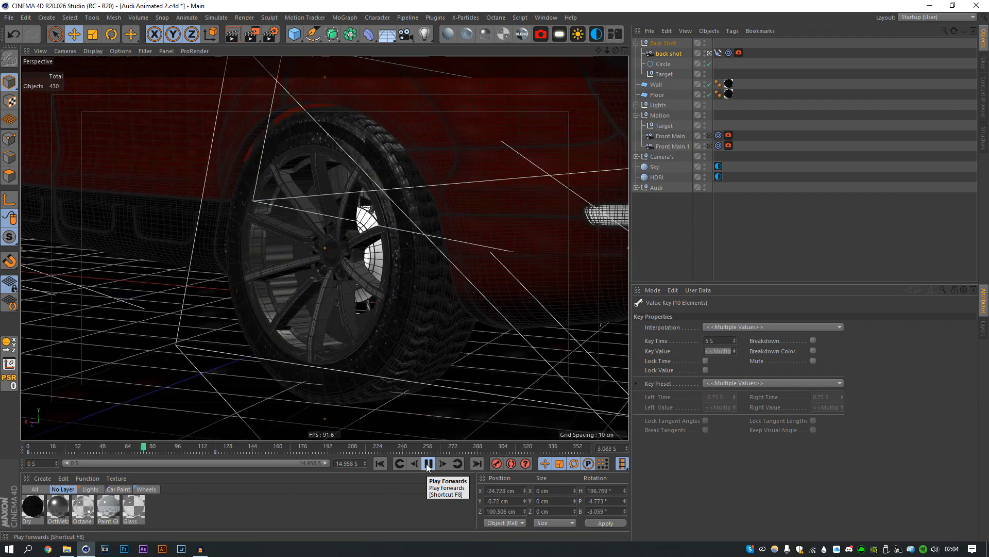
click(428, 464)
click(426, 466)
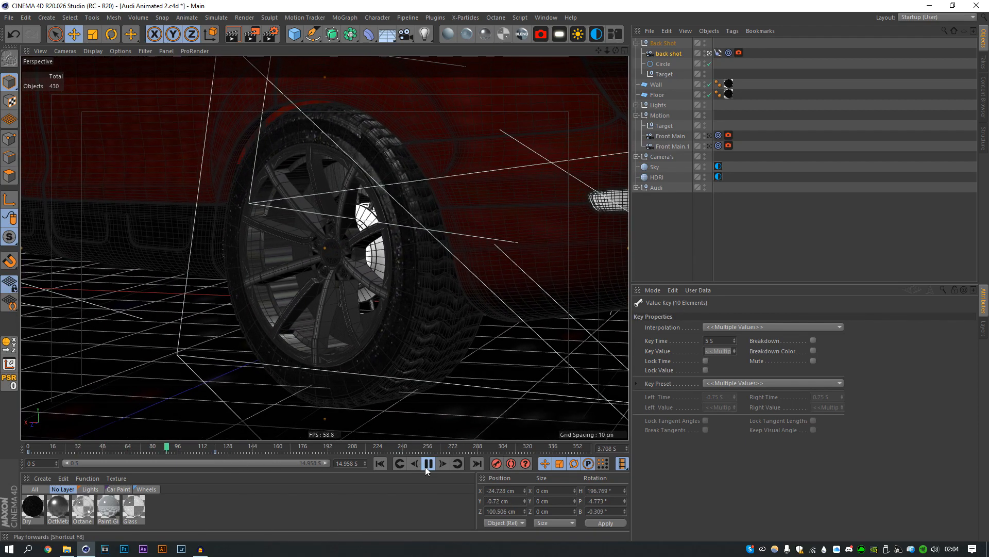
click(425, 466)
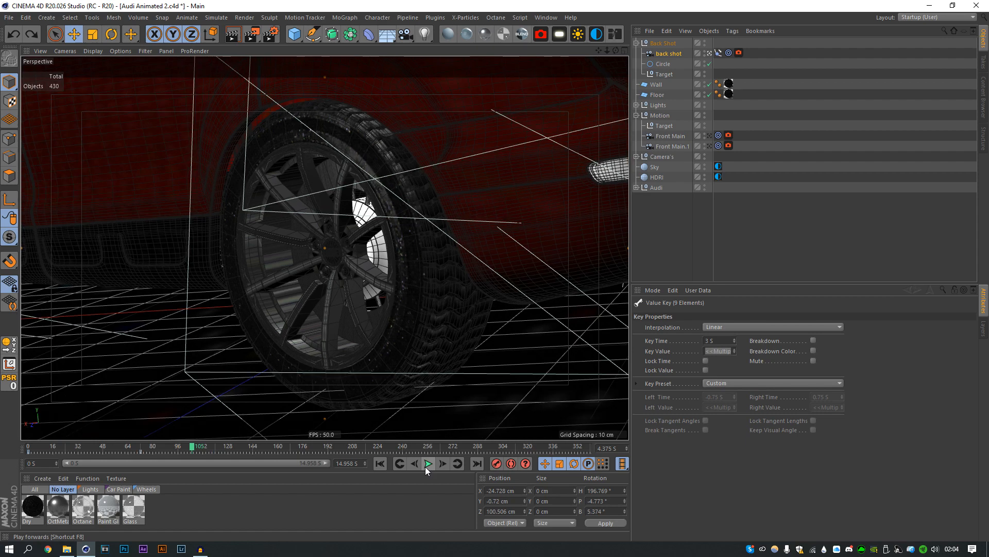
Replay the back shot animation, rewind it and check the frame rate in the render output settings
click(380, 464)
click(427, 463)
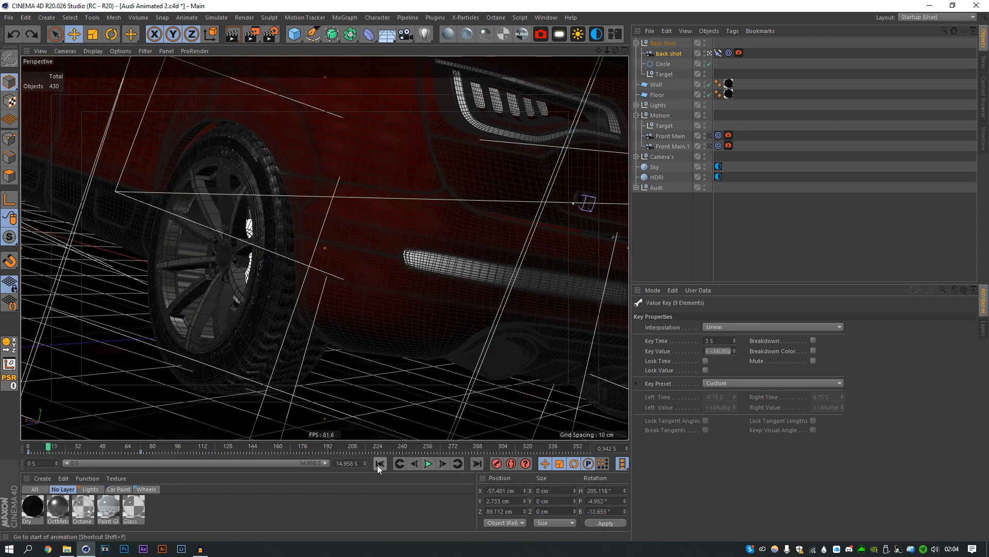
click(380, 463)
click(270, 34)
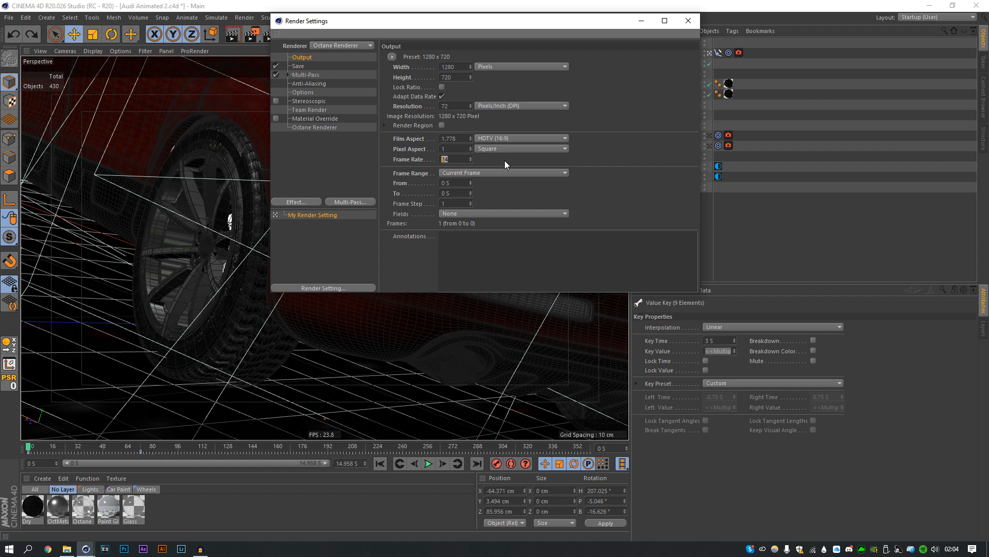
click(688, 21)
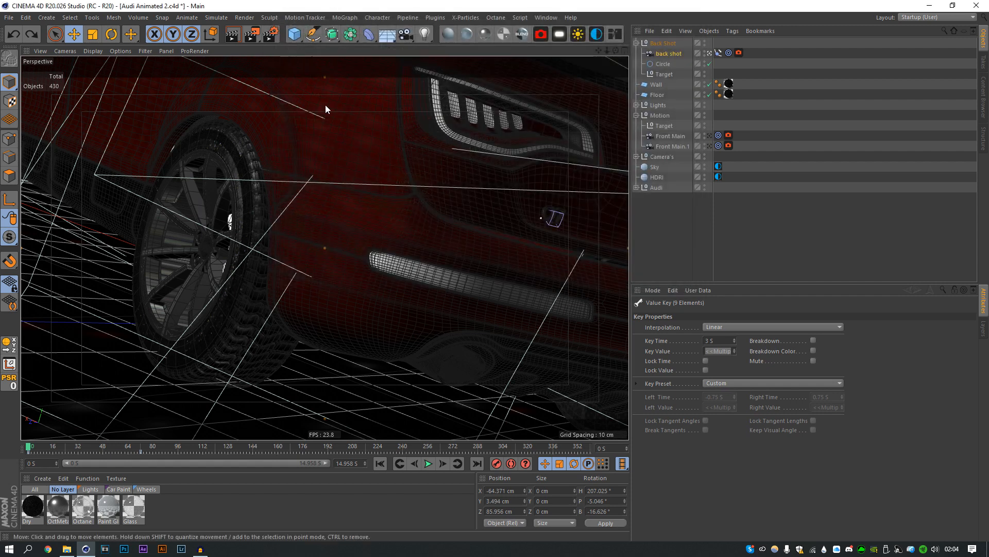
Set the project's minimum time to 0.042 s in the project settings
click(120, 51)
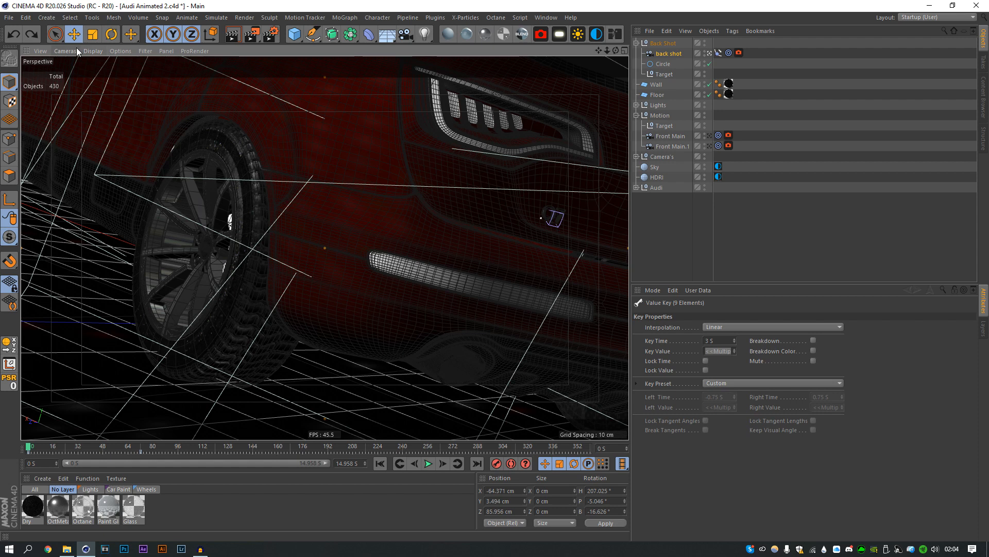
click(118, 51)
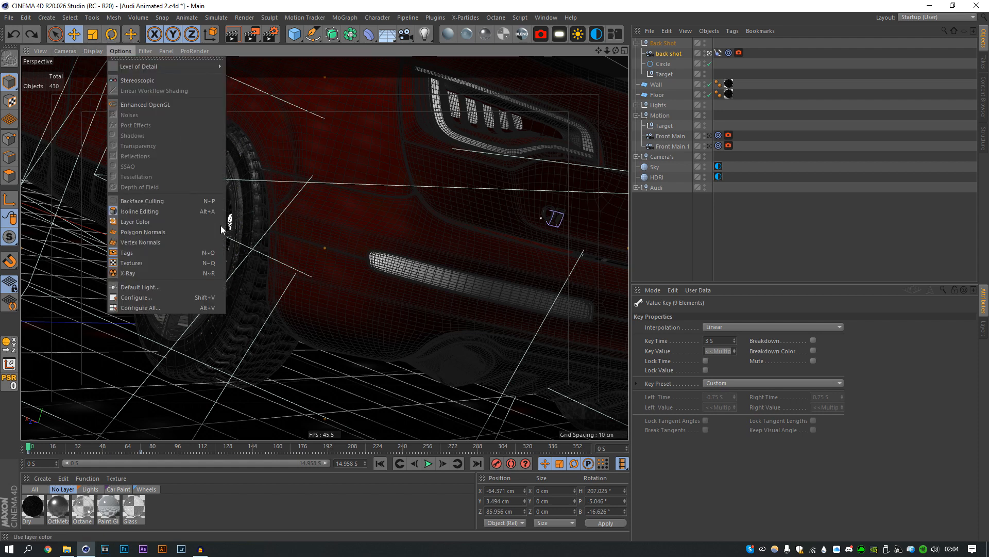
click(155, 298)
click(25, 17)
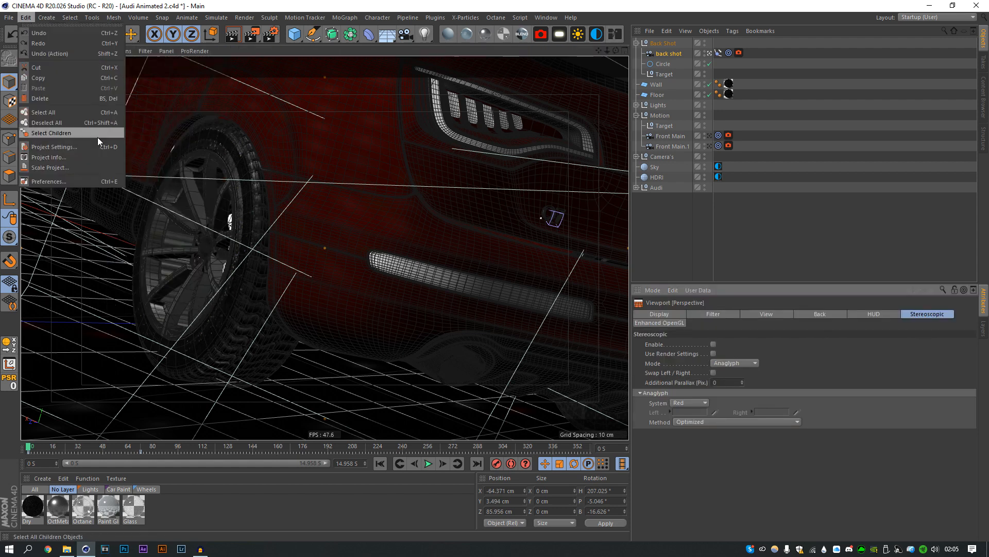
click(70, 148)
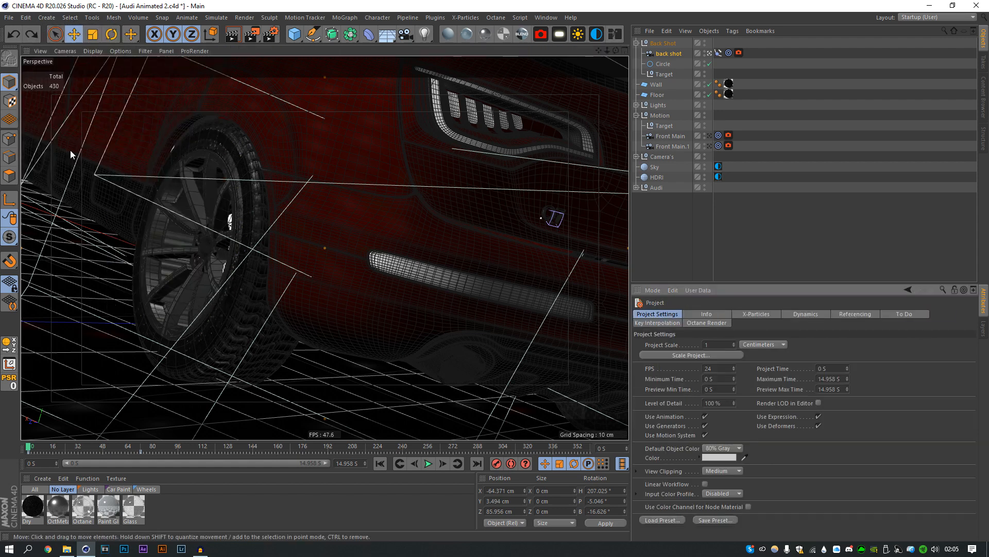
click(733, 376)
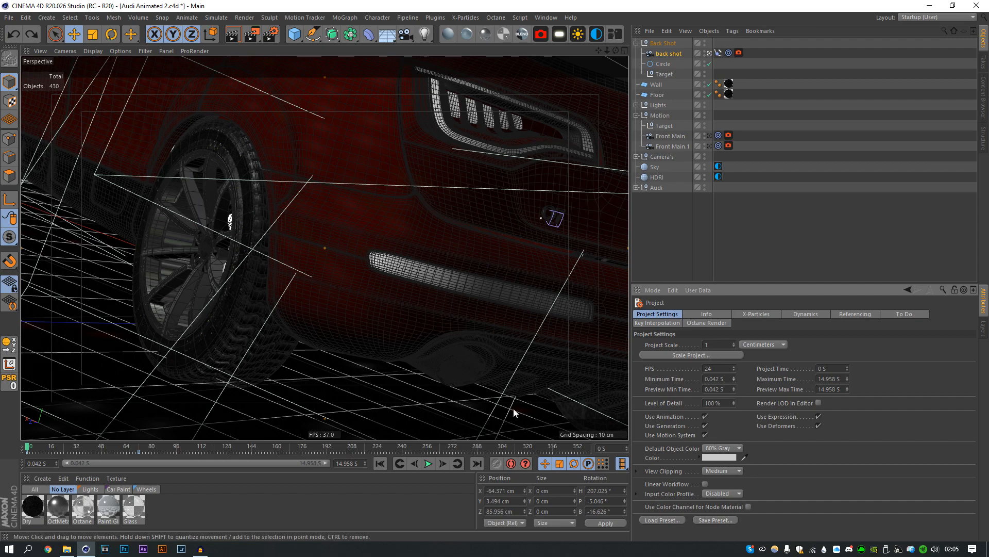
Play the back shot to 2 s and start a live render in an enlarged Octane Live Viewer window
click(431, 464)
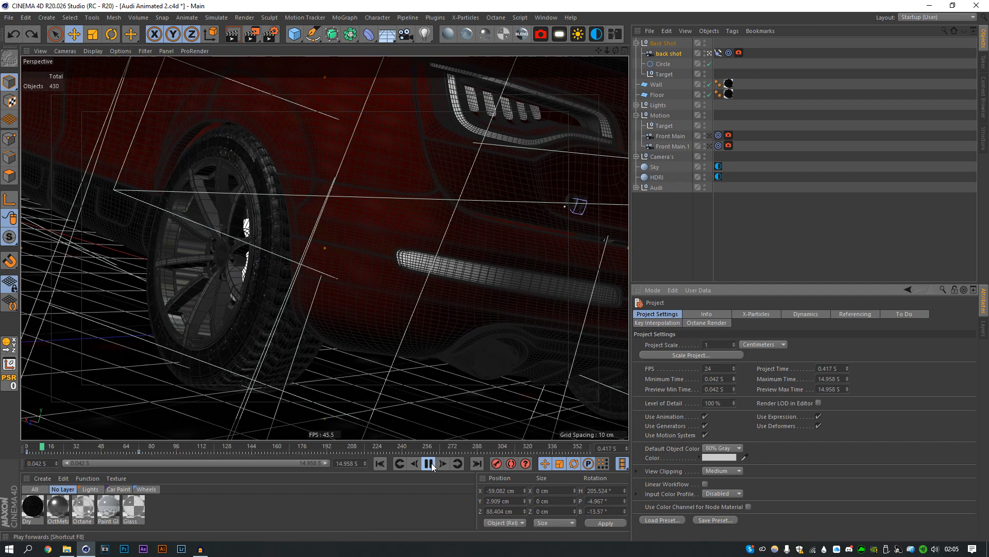
click(431, 464)
click(496, 18)
click(510, 54)
drag(388, 201, 221, 100)
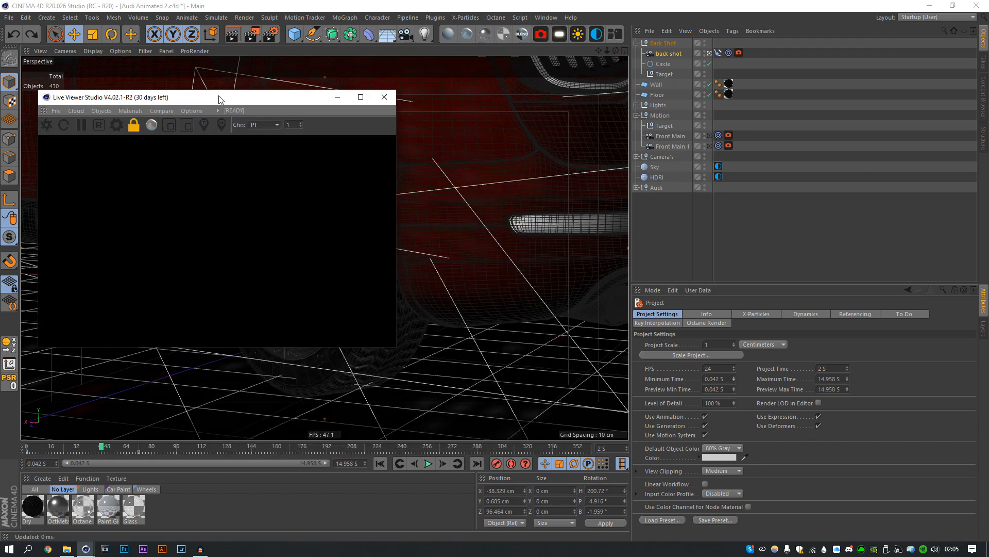
click(47, 125)
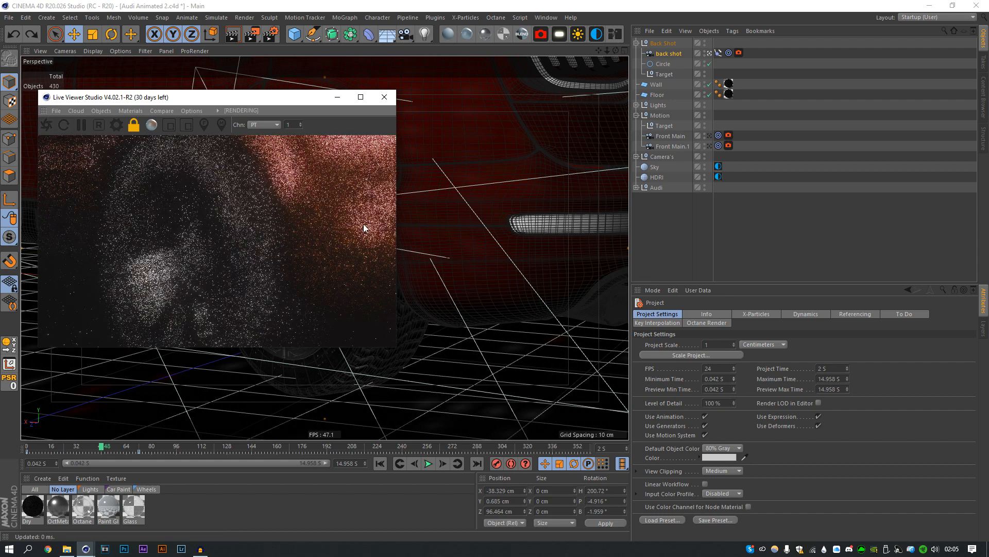
drag(396, 347, 515, 441)
drag(318, 98, 319, 45)
Rewind the animation, pick a focus point on the car body in the live render and set the render scale to 0.6
click(381, 464)
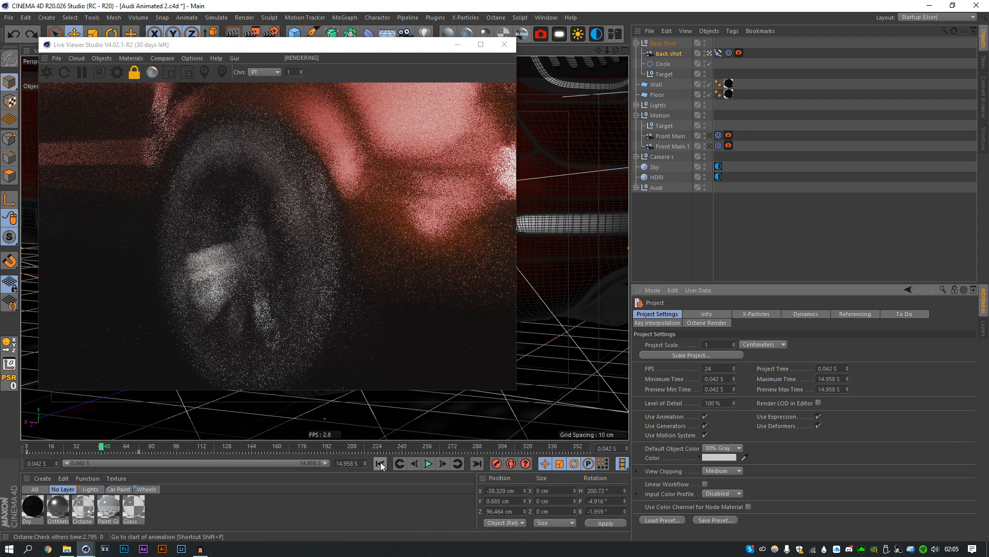
click(209, 71)
click(326, 180)
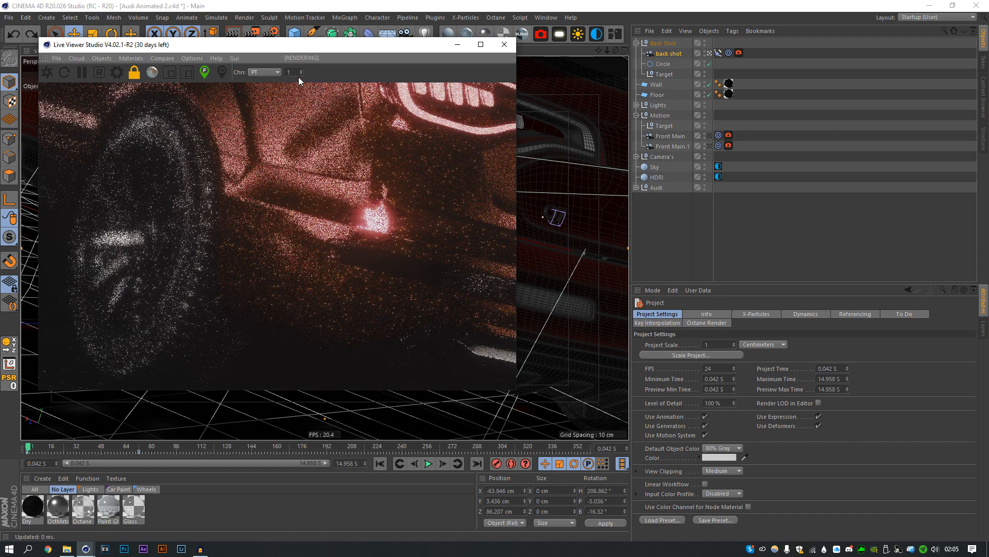
drag(301, 69, 301, 74)
At 3 s, pick the wheel as the focus point in the live render and keyframe the back shot camera's focal depth
click(739, 53)
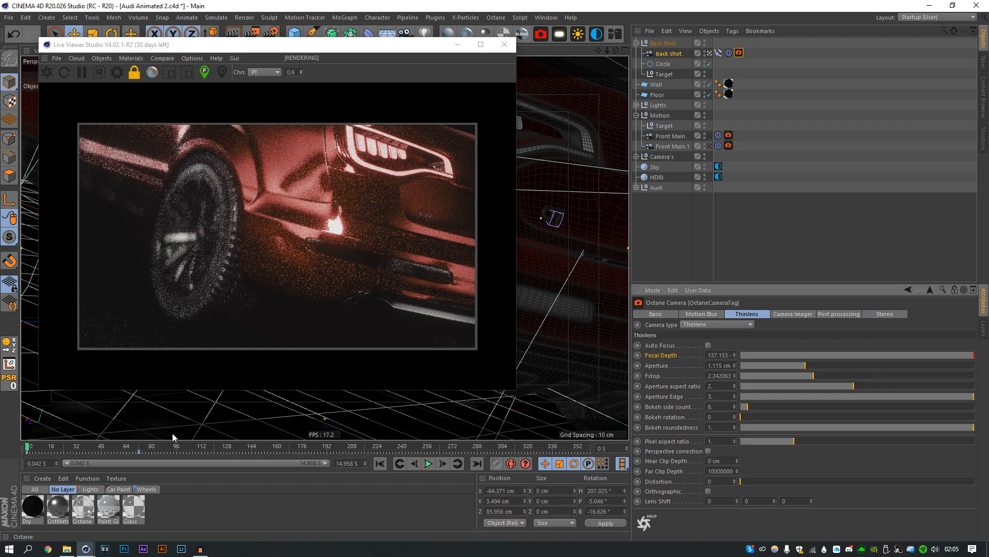
click(131, 451)
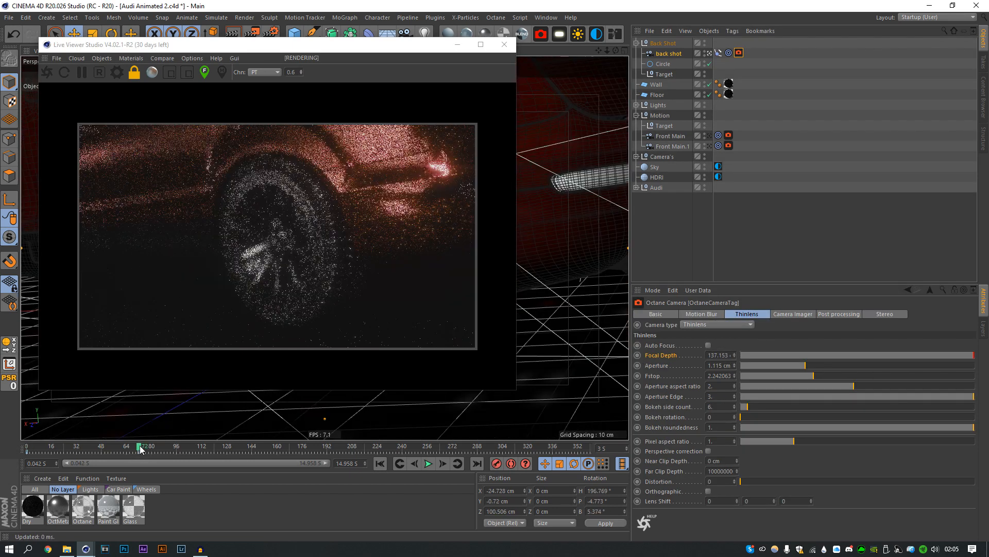
click(288, 239)
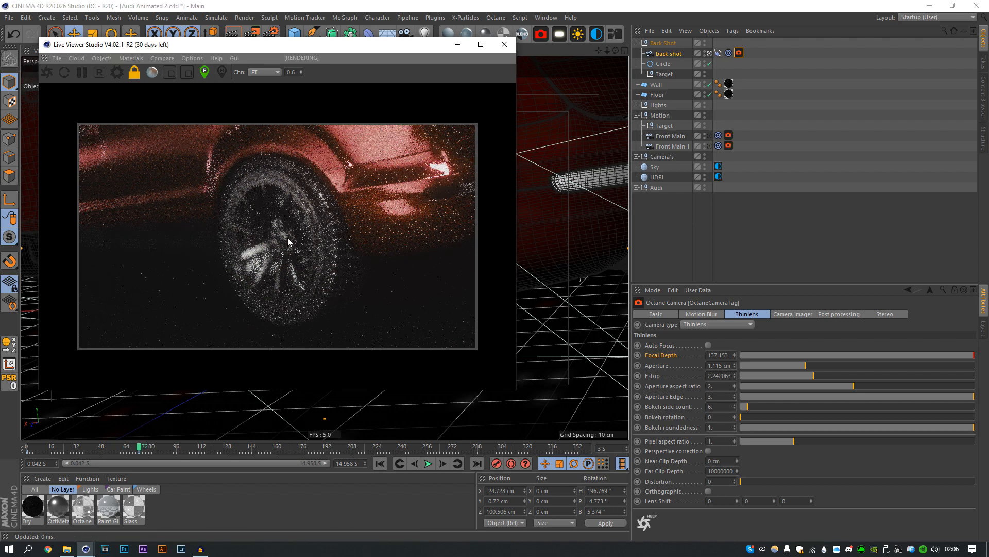
click(282, 208)
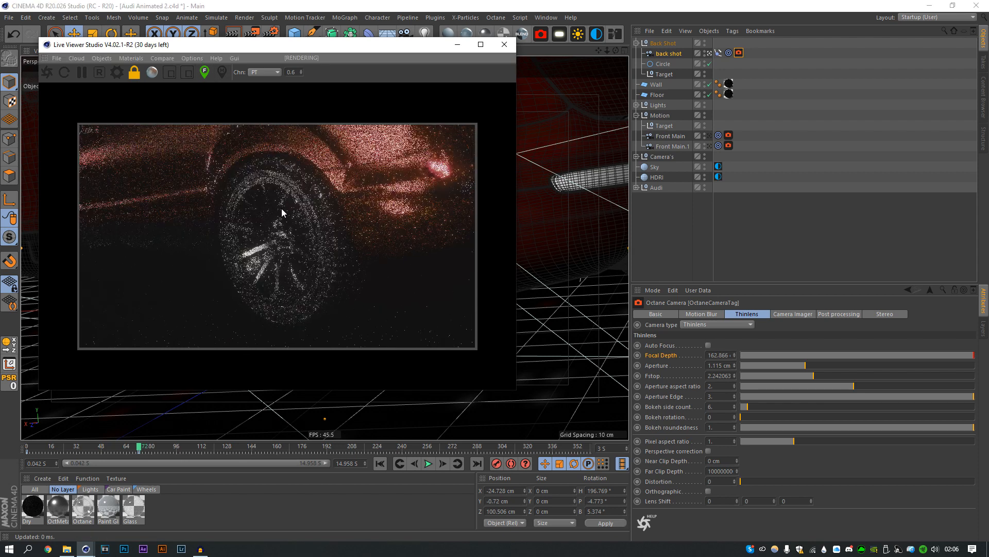
click(637, 355)
Go back to 0 s, refocus on the bright highlight on the car body and keyframe the focal depth there
click(380, 463)
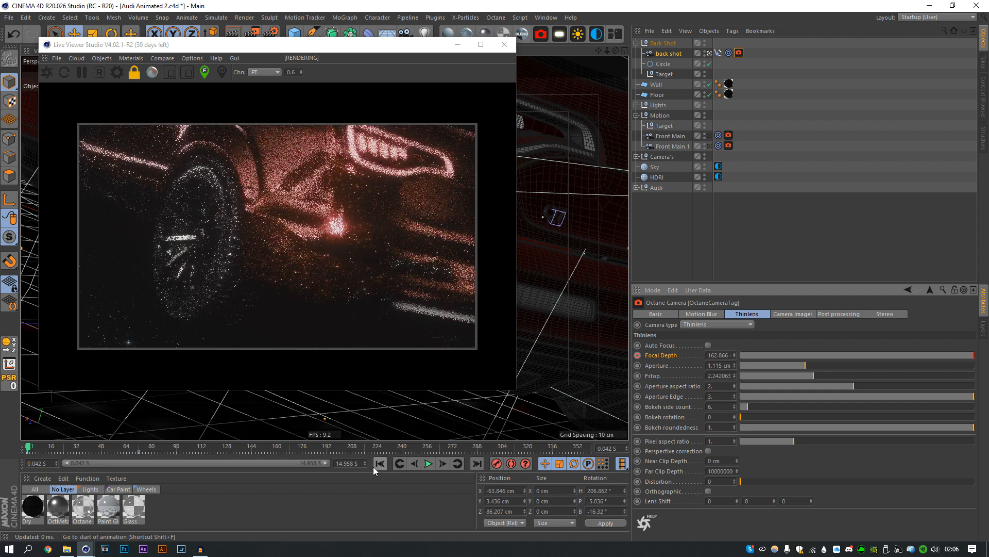
click(416, 465)
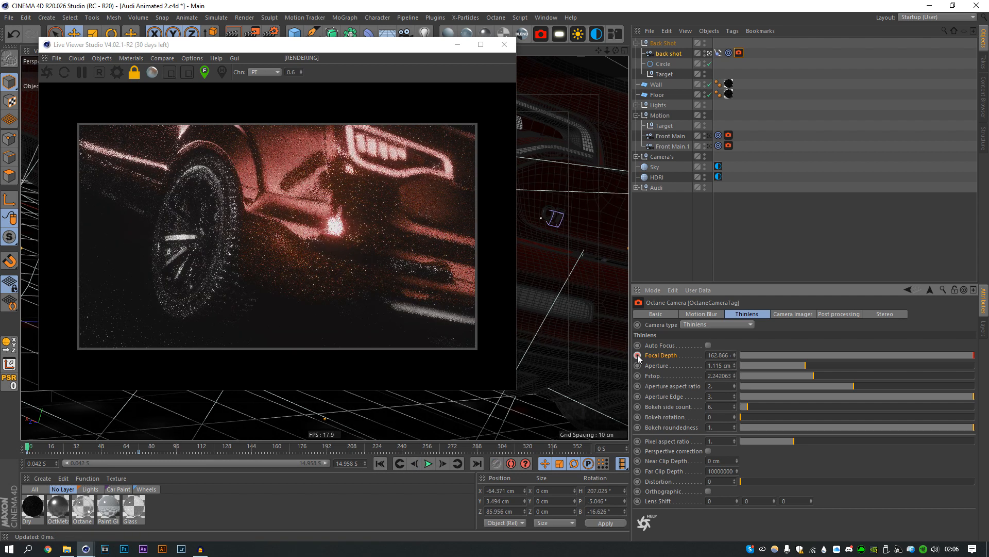
click(328, 230)
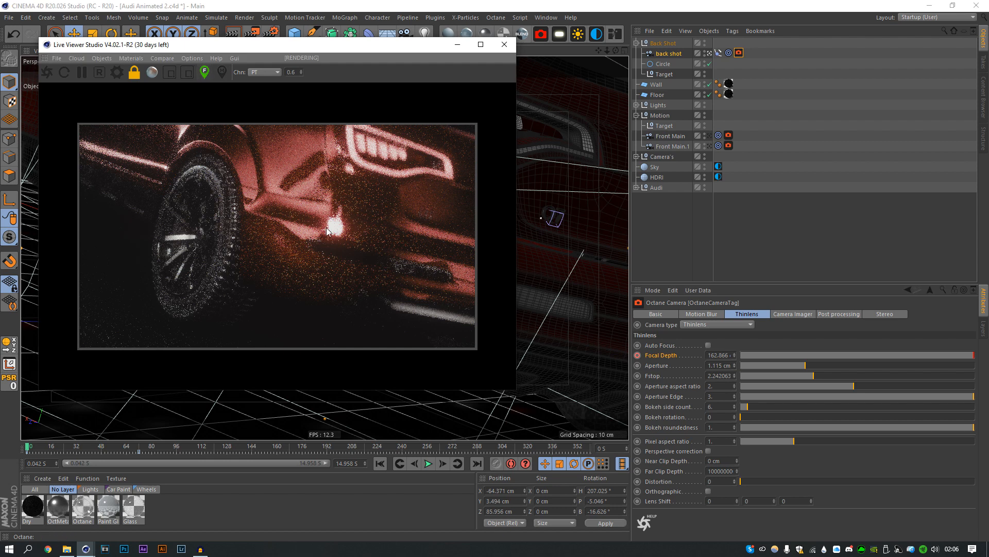
click(206, 74)
ctrl+click(638, 356)
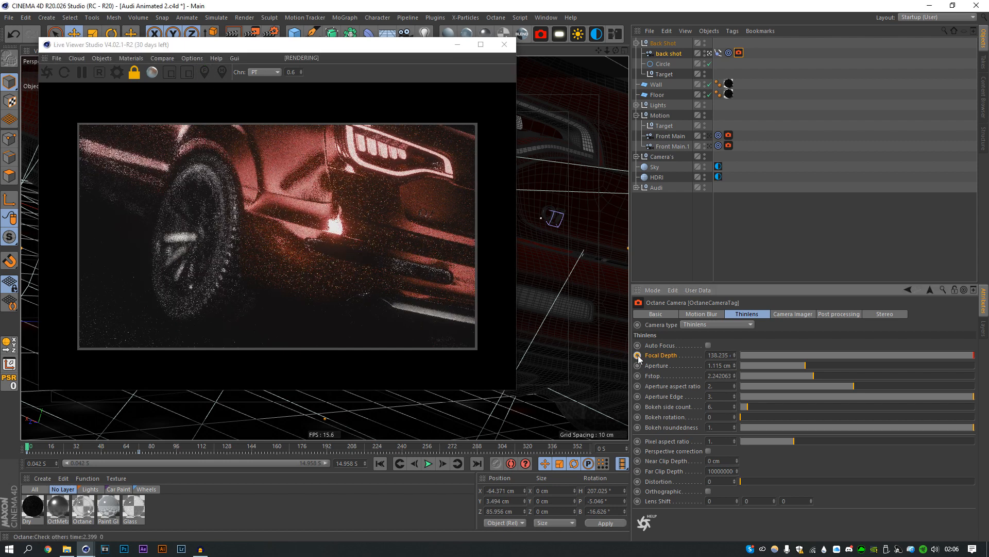
Scrub and replay the back shot to check the focus shift from the car body to the wheel
click(138, 448)
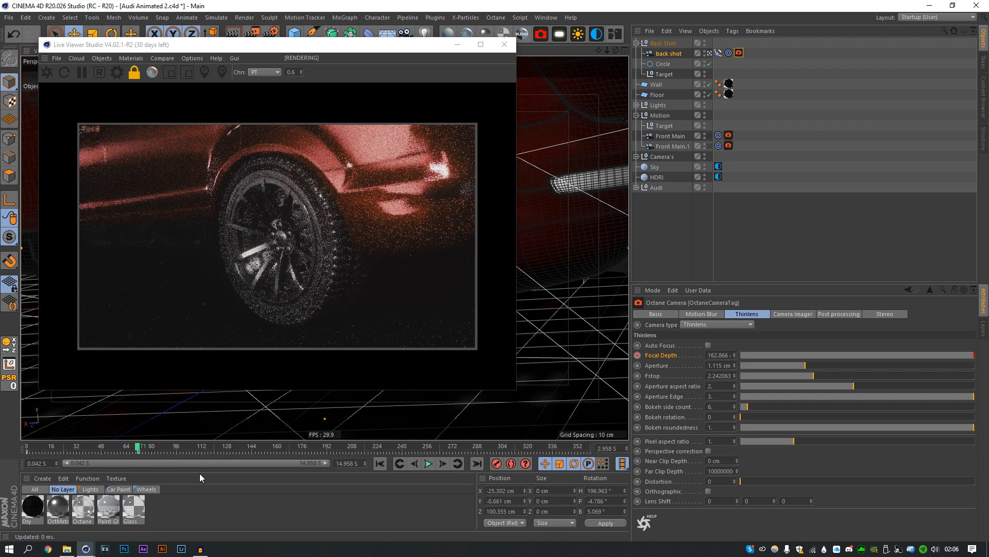
click(427, 465)
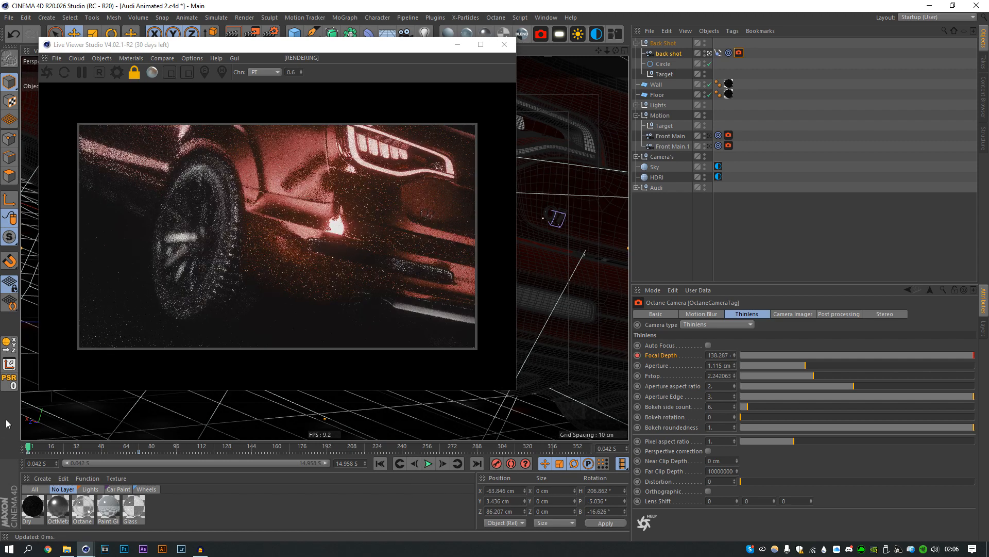
click(428, 464)
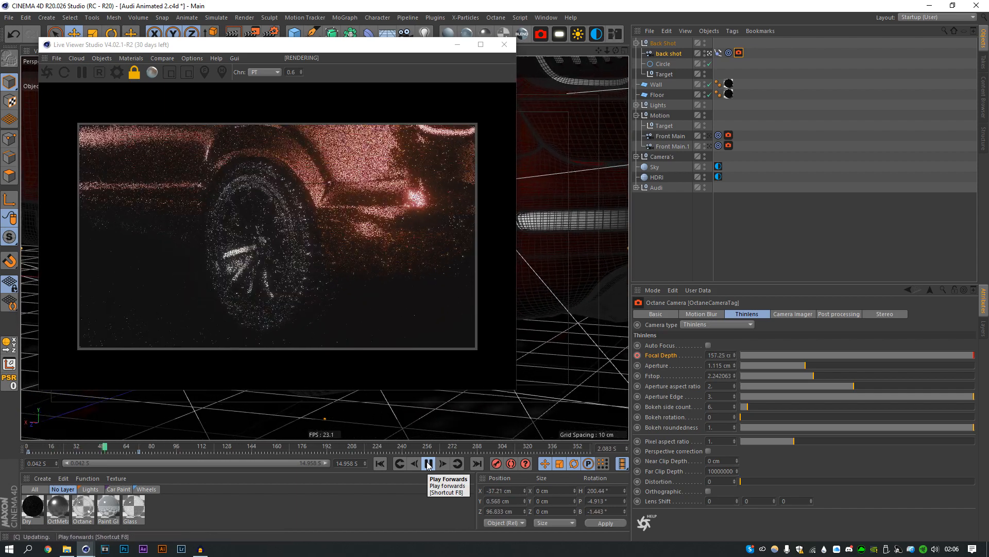
click(428, 464)
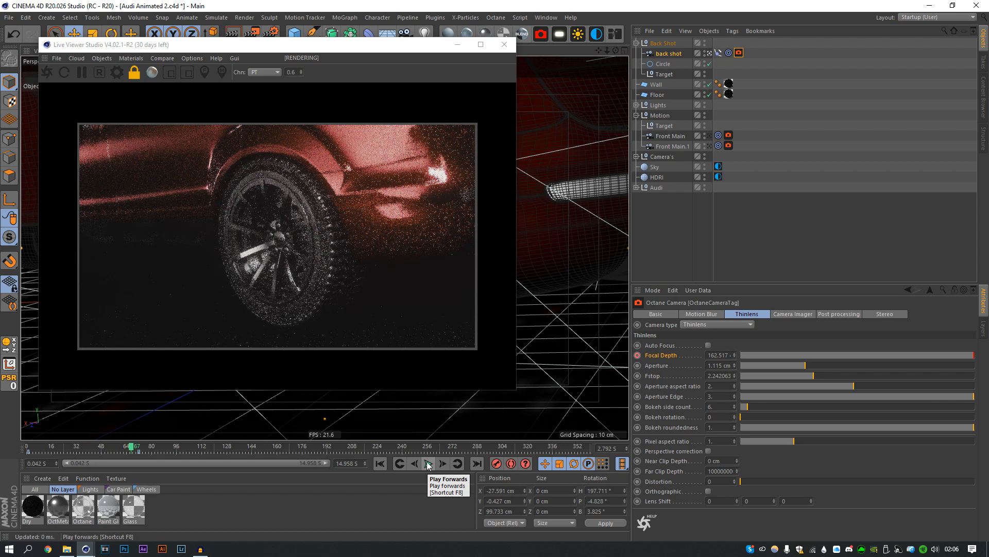
Set the back shot camera's Align to Spline position to 27.042 % at 2.958 s
click(719, 52)
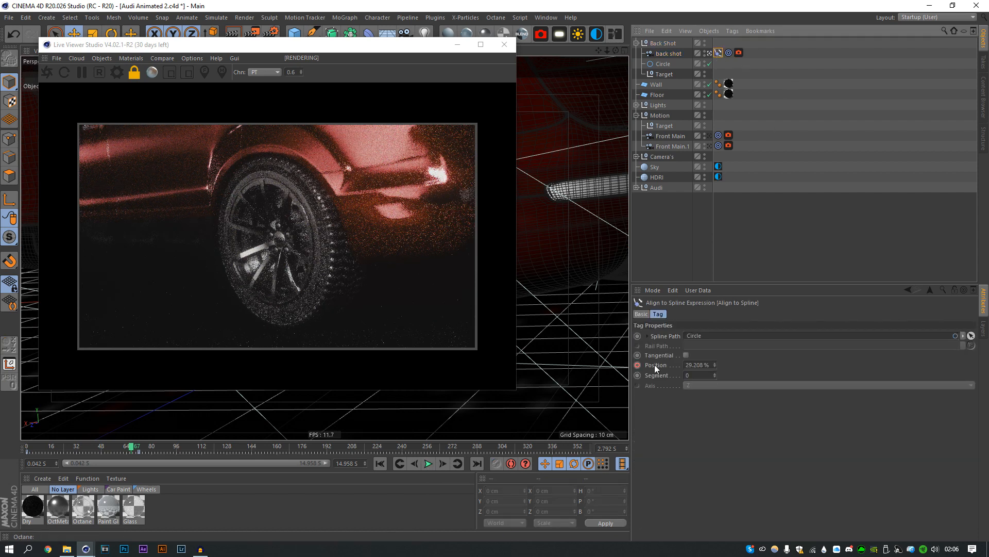
click(443, 464)
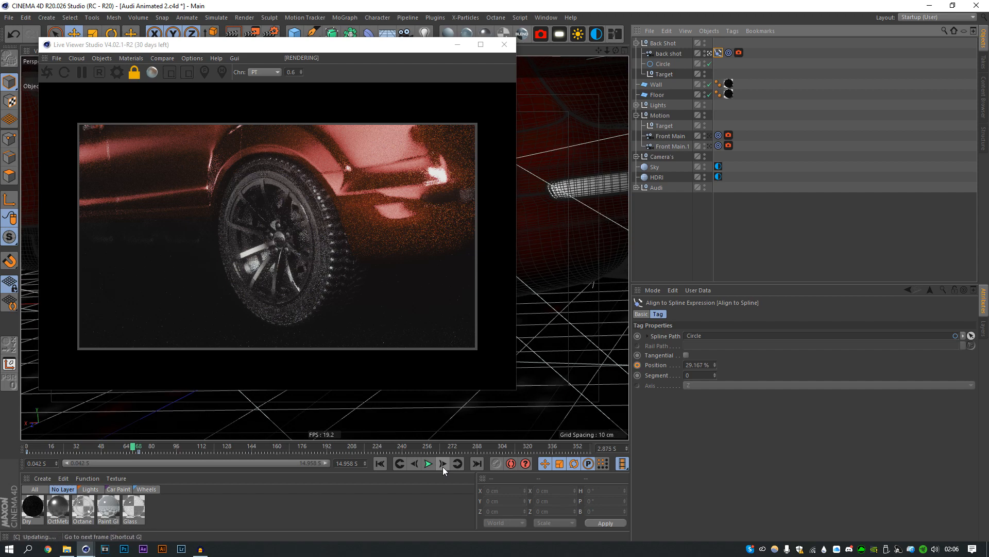
click(443, 464)
click(443, 464)
click(444, 464)
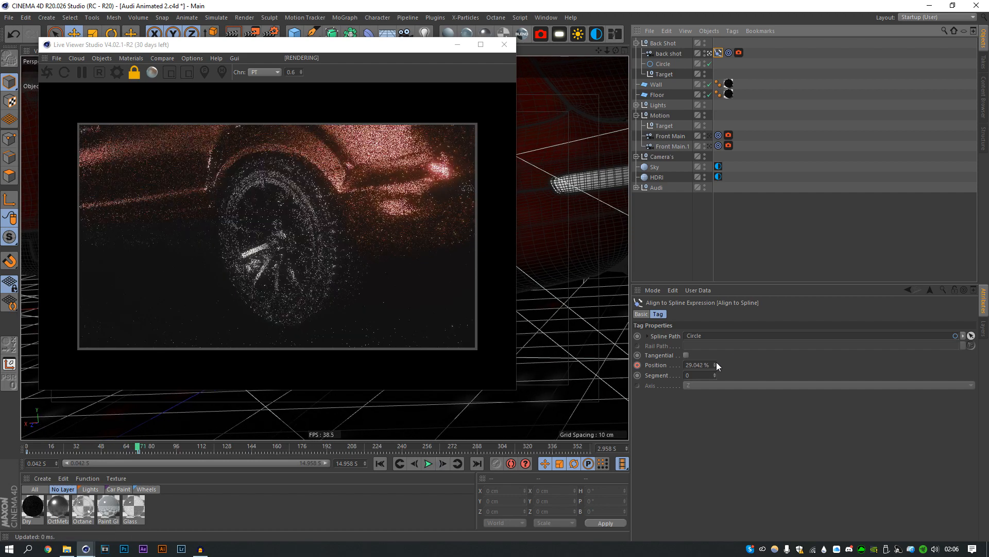
drag(716, 363, 717, 365)
Move the Back Shot's Target null to about X 25.18, Y -17.36, Z -89.41 cm to reframe the wheel
click(665, 74)
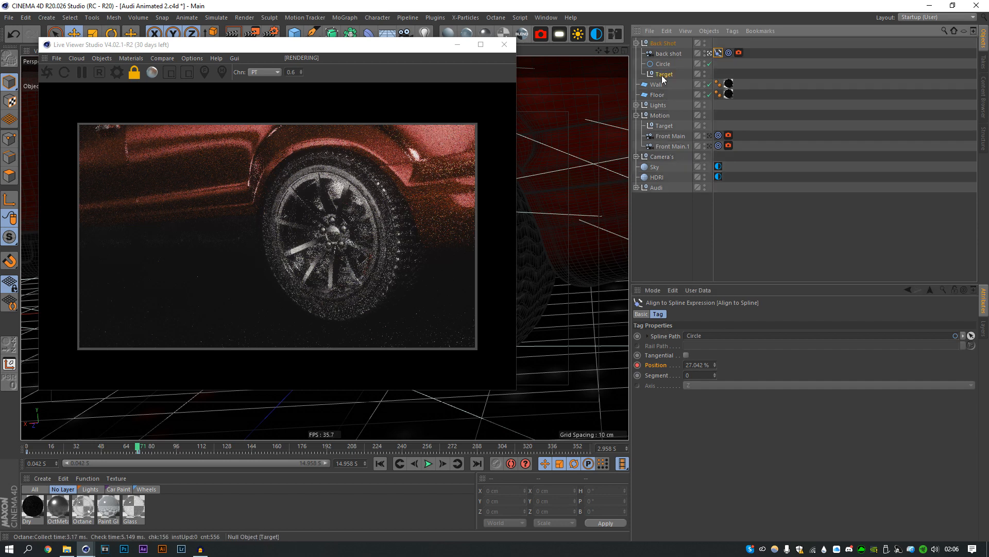
drag(318, 45, 490, 313)
drag(305, 246, 380, 265)
drag(451, 313, 258, 33)
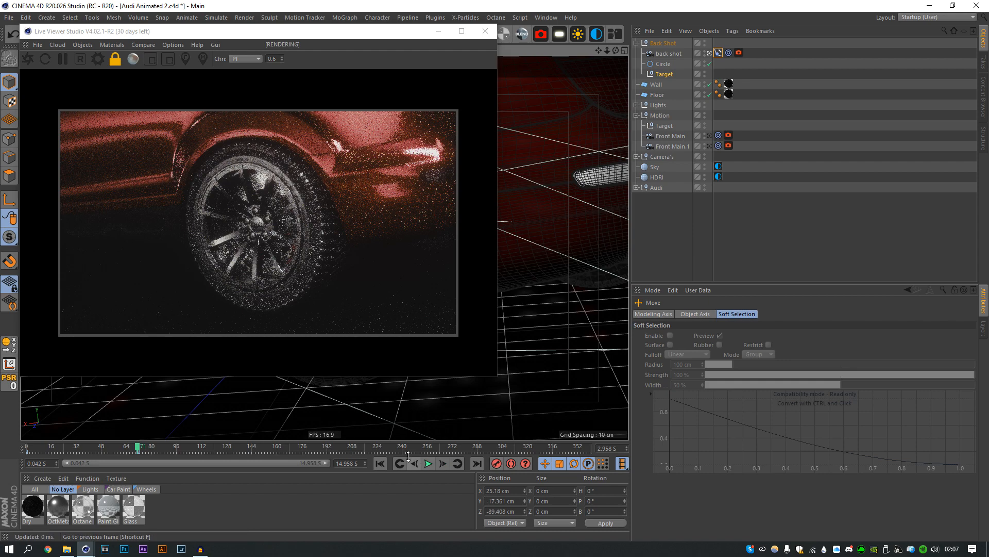
Replay the back shot from the start several times to check the reframed ending in the live render
click(382, 462)
click(428, 463)
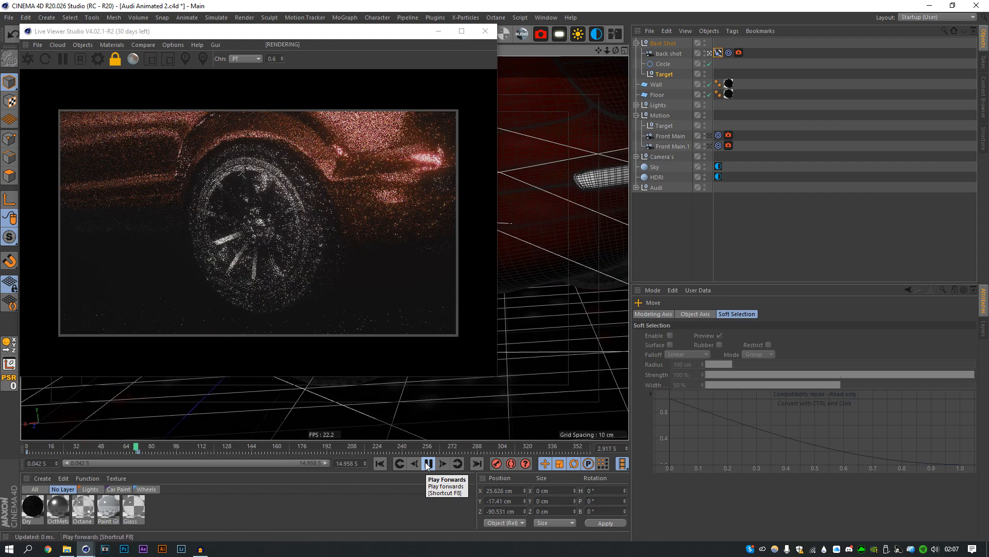
click(428, 464)
click(379, 463)
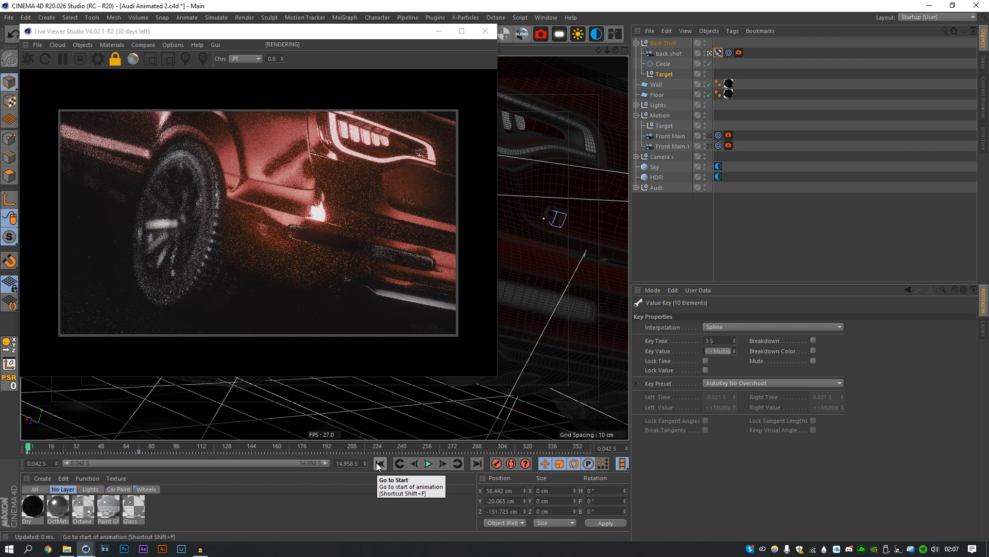
click(428, 466)
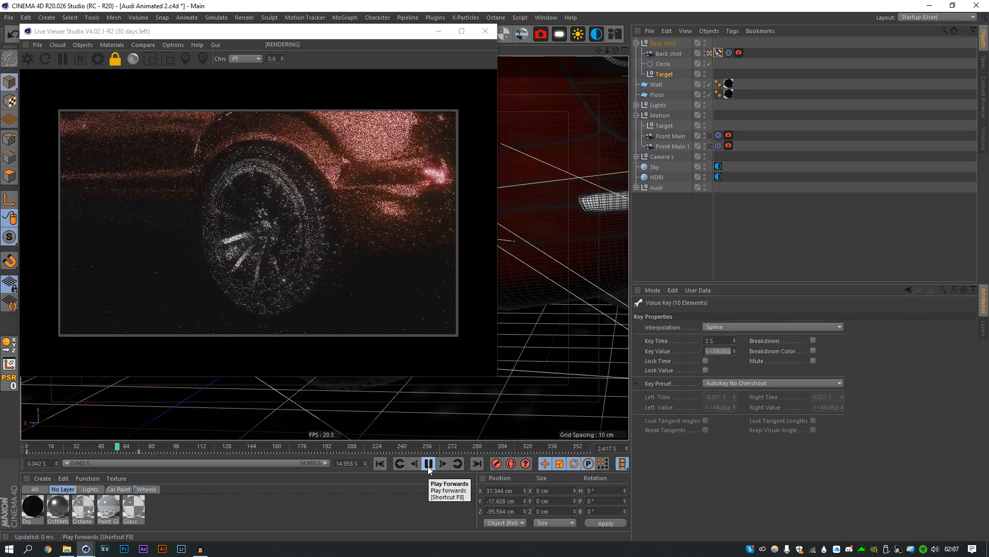
click(428, 466)
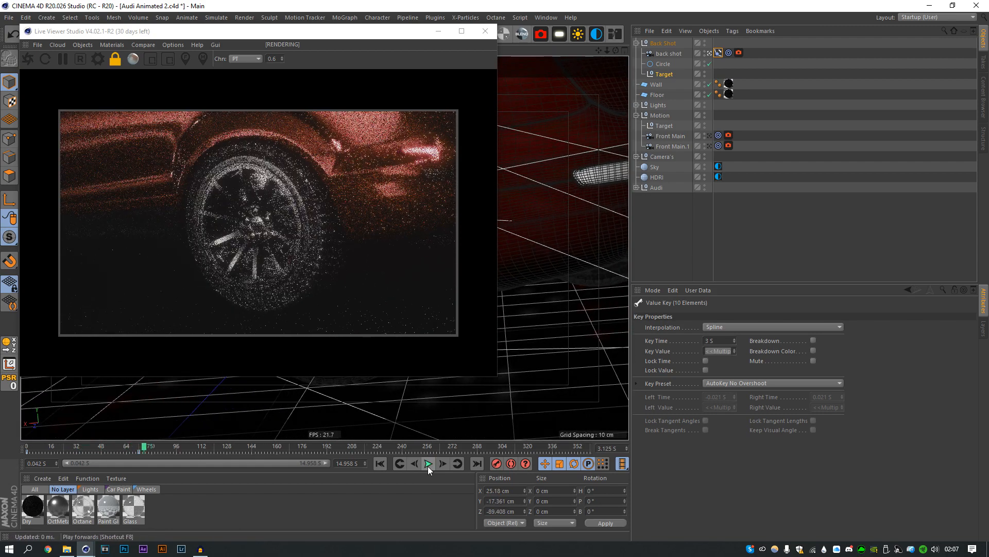
click(379, 463)
click(428, 464)
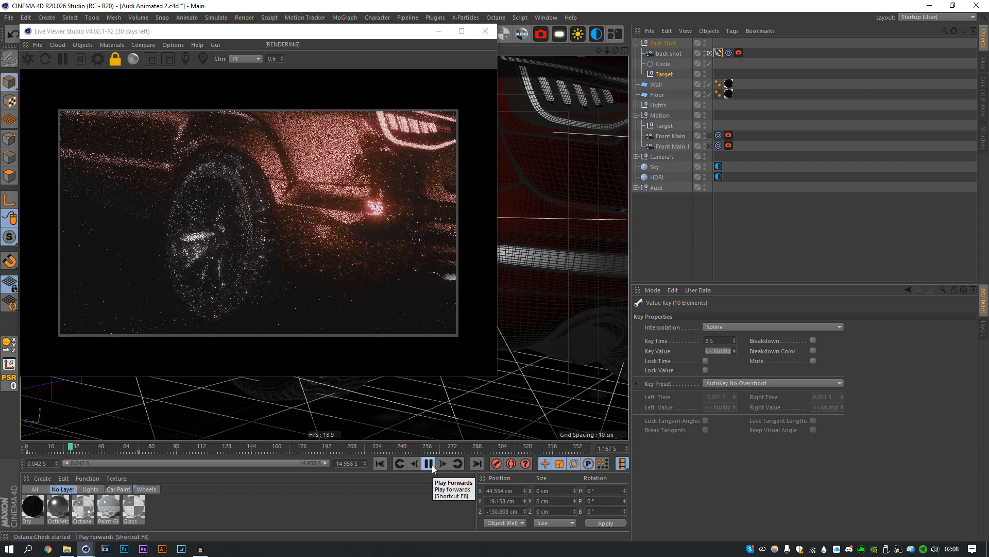
click(428, 464)
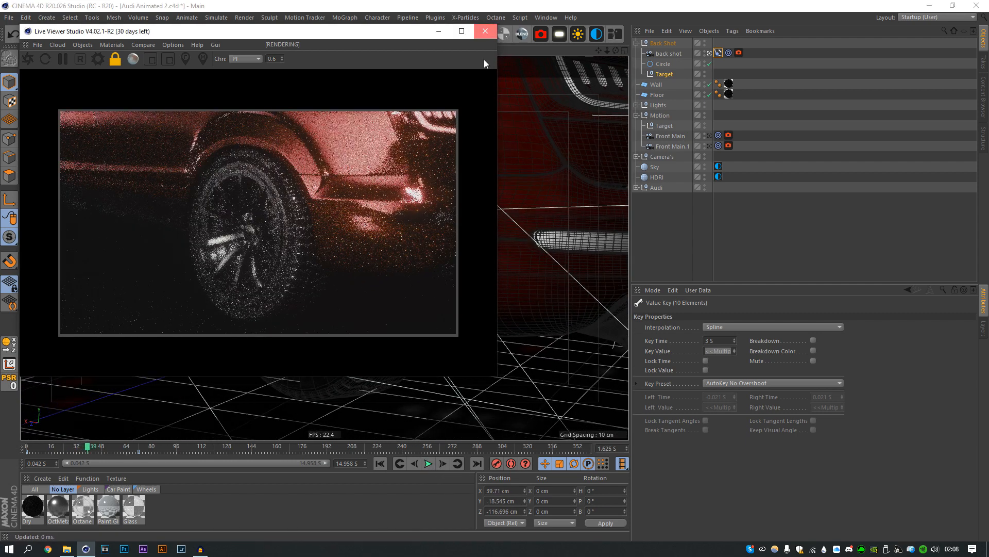
Close the Live Viewer, rewind the animation and open the F-Curve timeline for the back shot camera
click(485, 31)
click(391, 465)
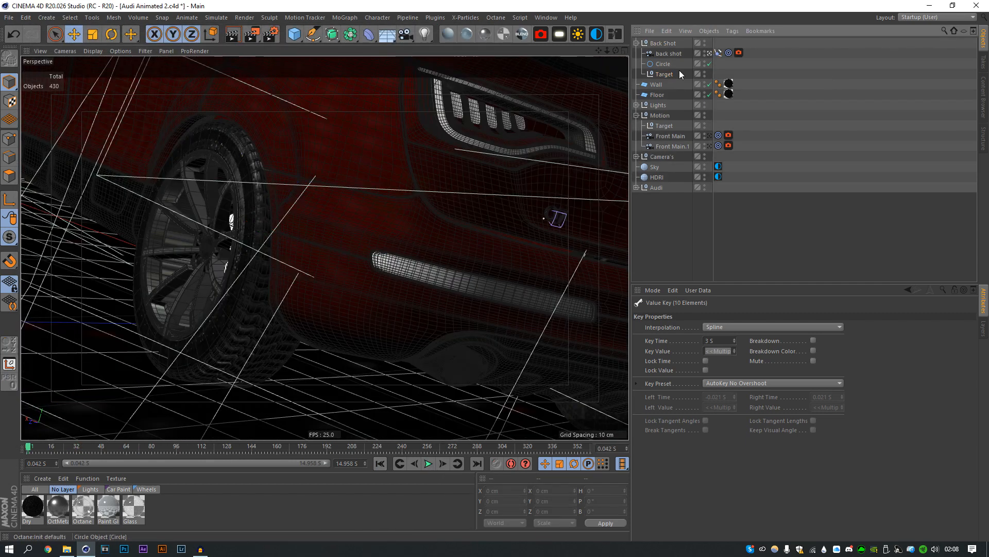
click(669, 53)
click(546, 17)
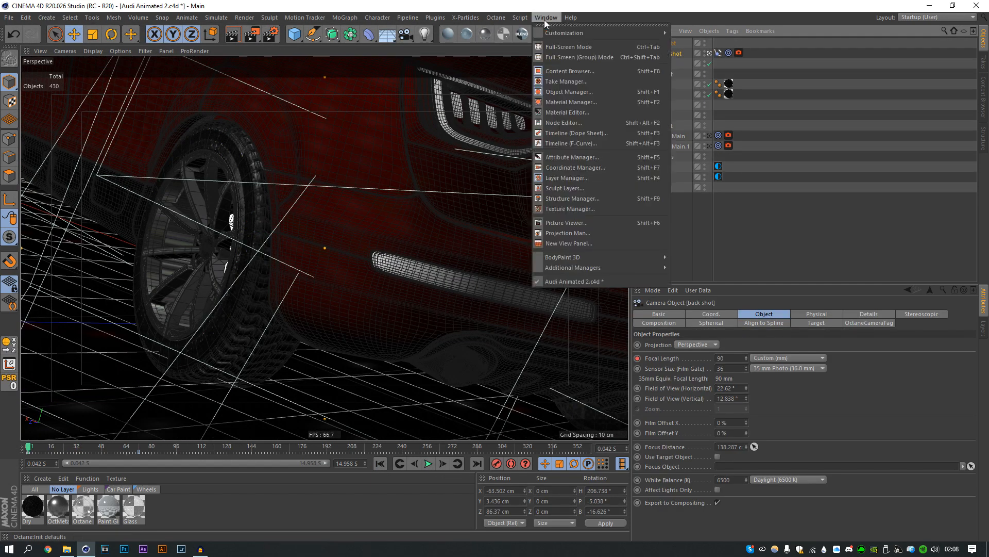
click(572, 144)
drag(615, 135, 192, 52)
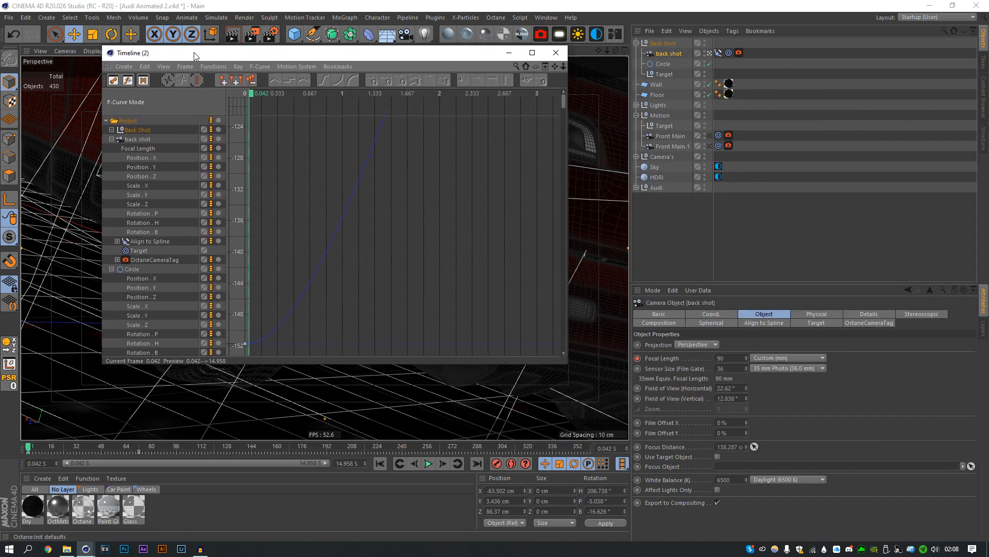
Ease both keys of the back shot camera's Rotation.B curve
click(150, 231)
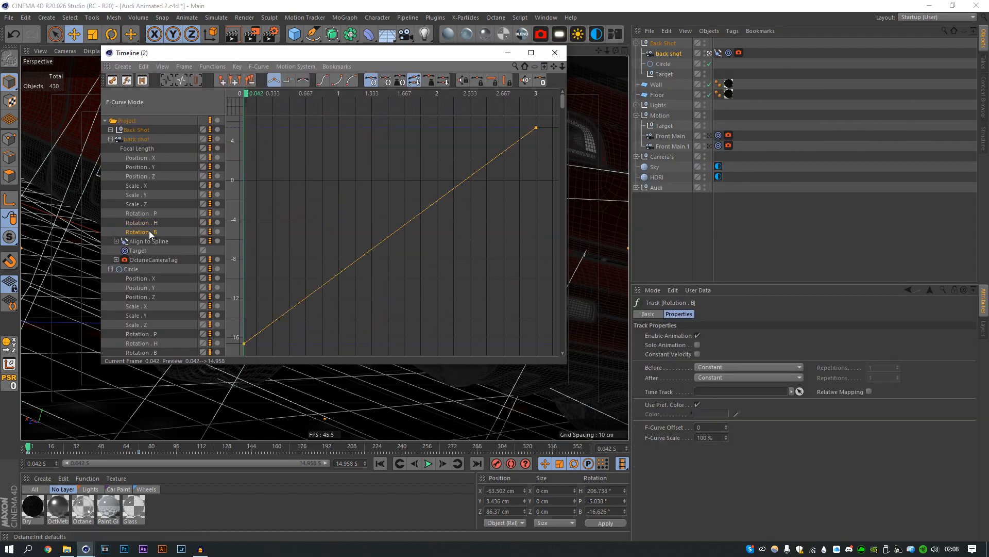
click(249, 330)
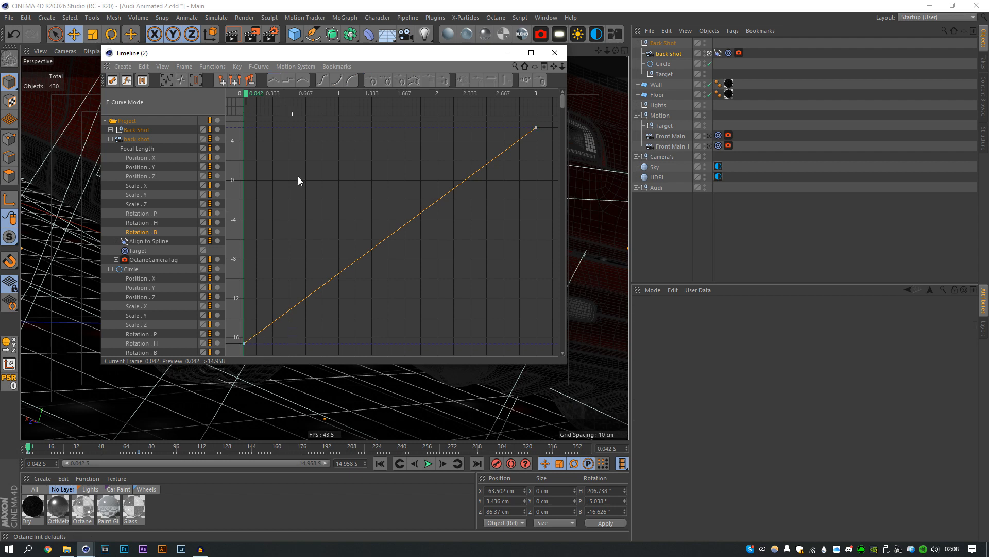
click(140, 233)
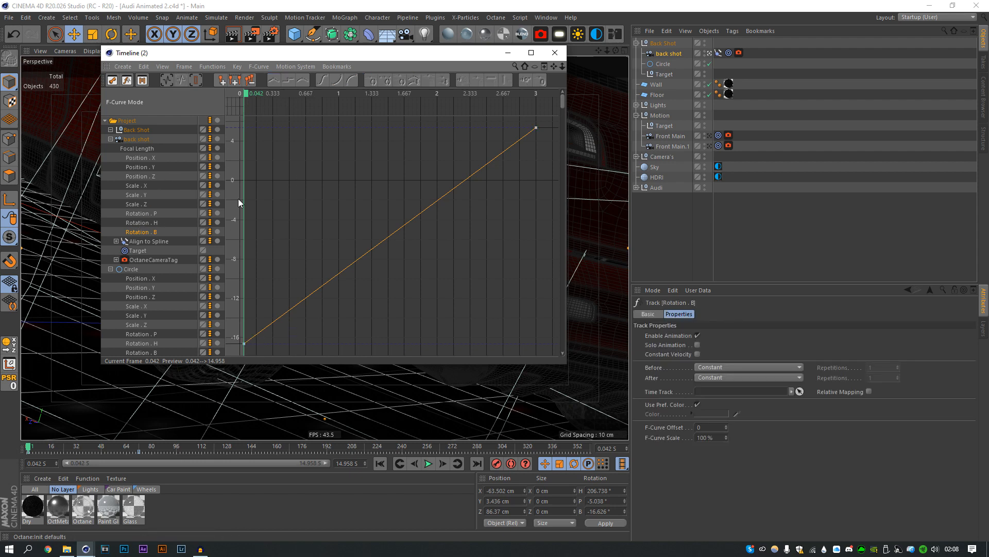
click(393, 227)
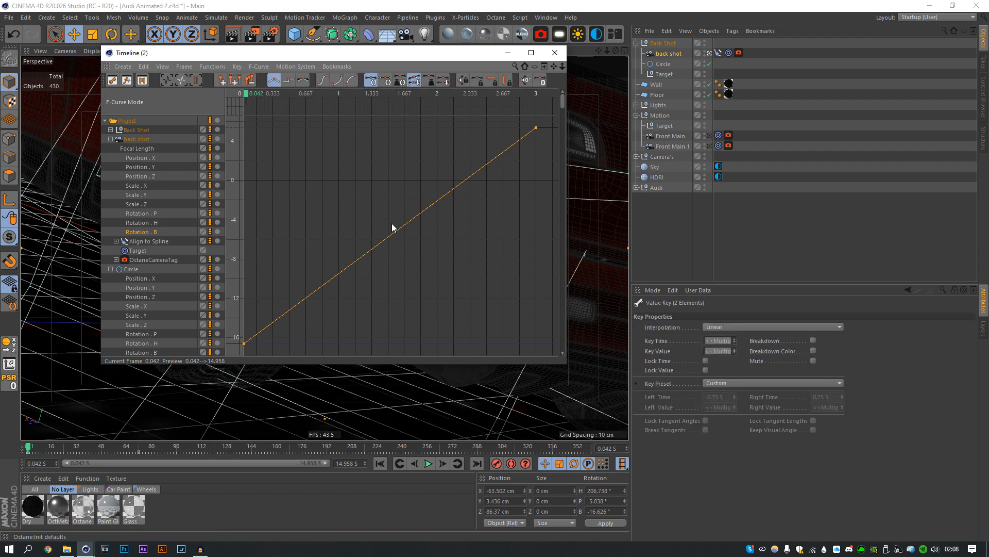
click(322, 80)
Check the camera's Position curves and reshape the Rotation.B curve with a steeper ending and a 0.975 s tangent on the first key
click(149, 167)
key(Up)
click(146, 175)
click(144, 231)
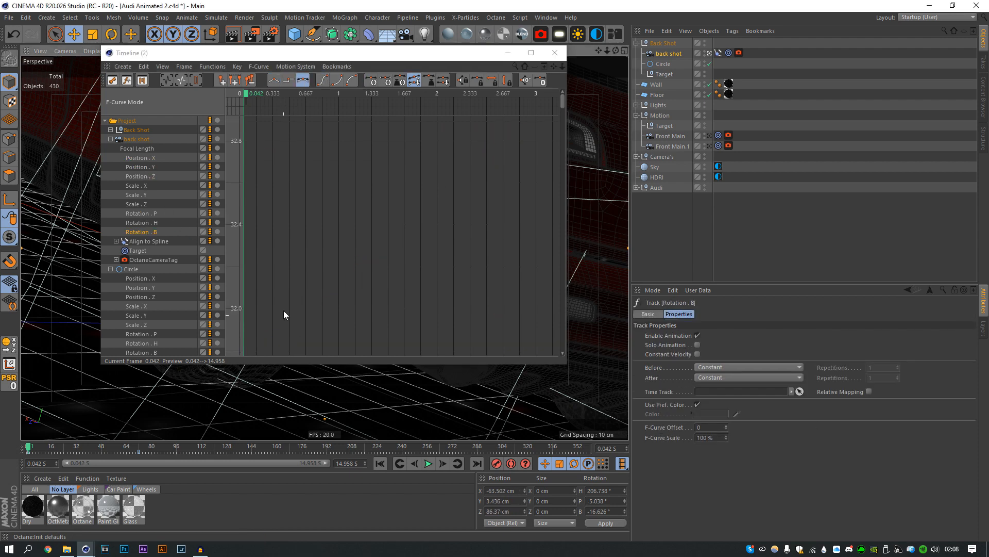
key(h)
click(463, 127)
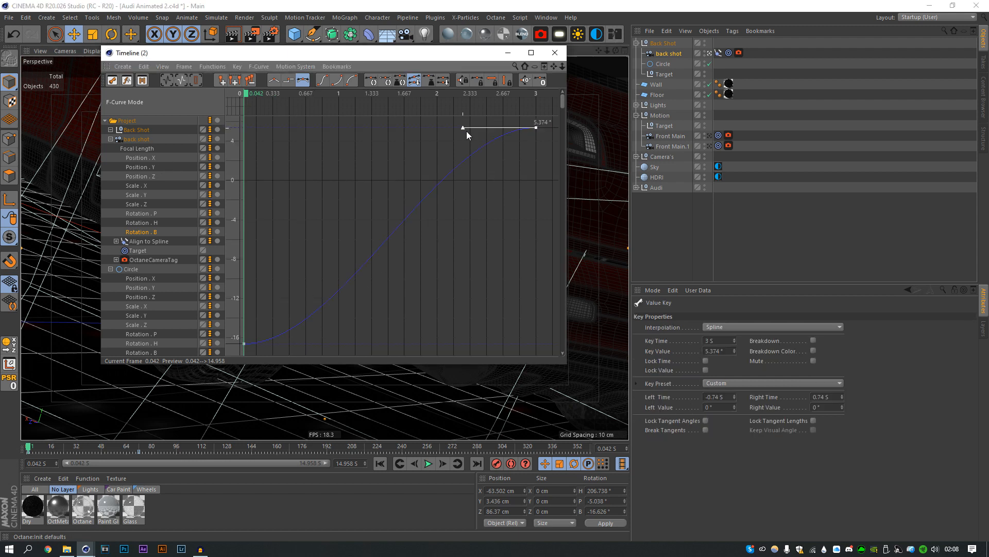
drag(463, 128, 452, 203)
click(244, 343)
drag(313, 343, 339, 343)
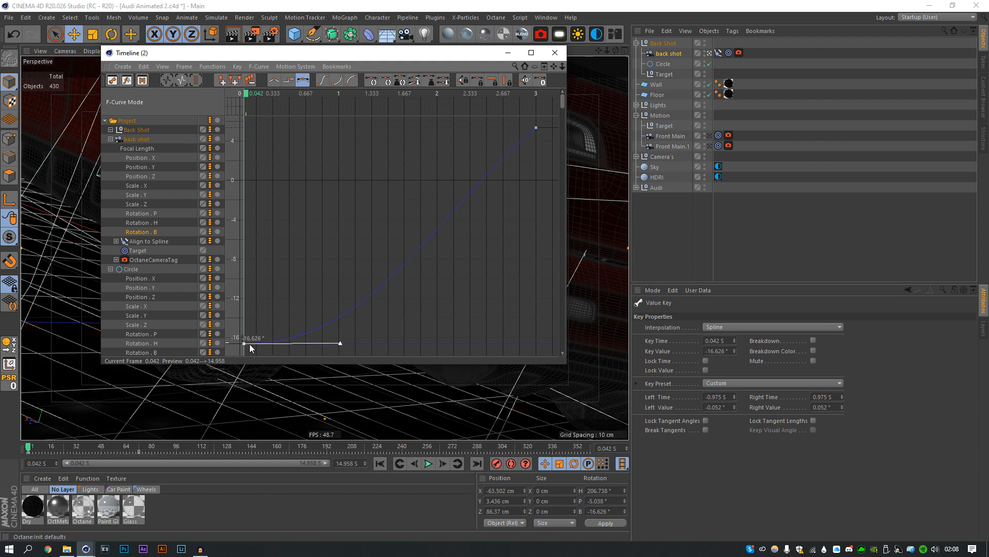
Minimize the F-Curve timeline and play the back shot to check the eased camera roll
click(508, 53)
click(428, 464)
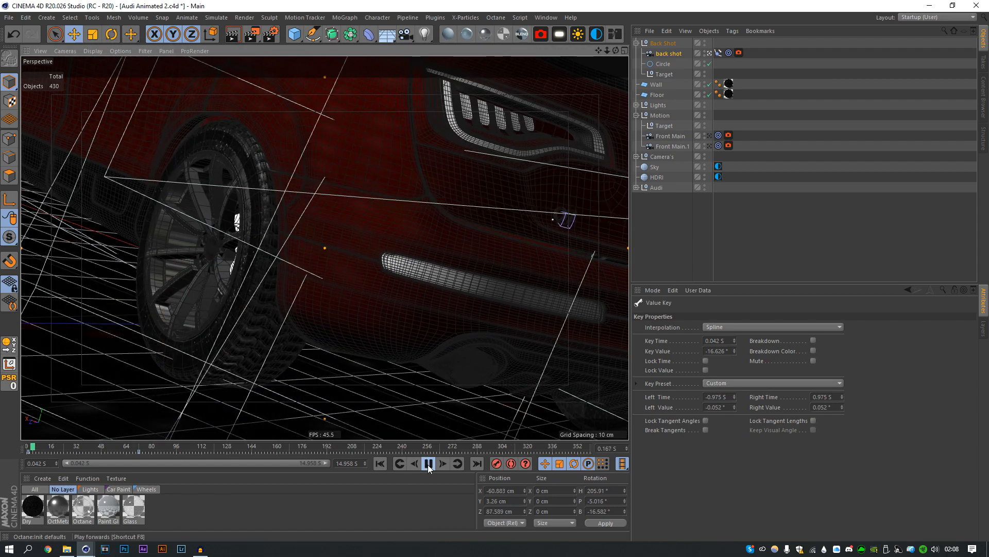
click(429, 463)
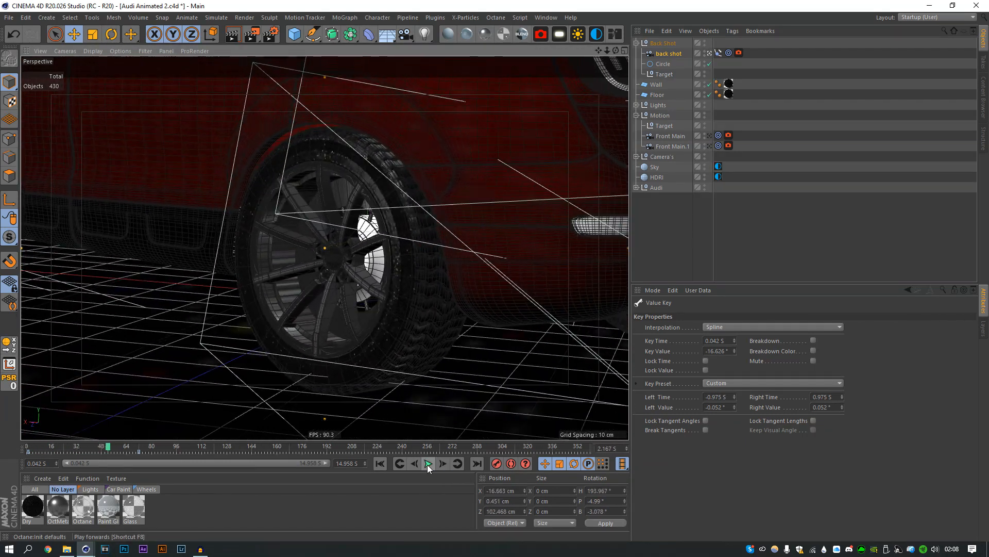
Reshape the back shot's Rotation.B curve with a steep start and a last-key left tangent of -0.473 s, -1.888°
click(548, 18)
click(586, 142)
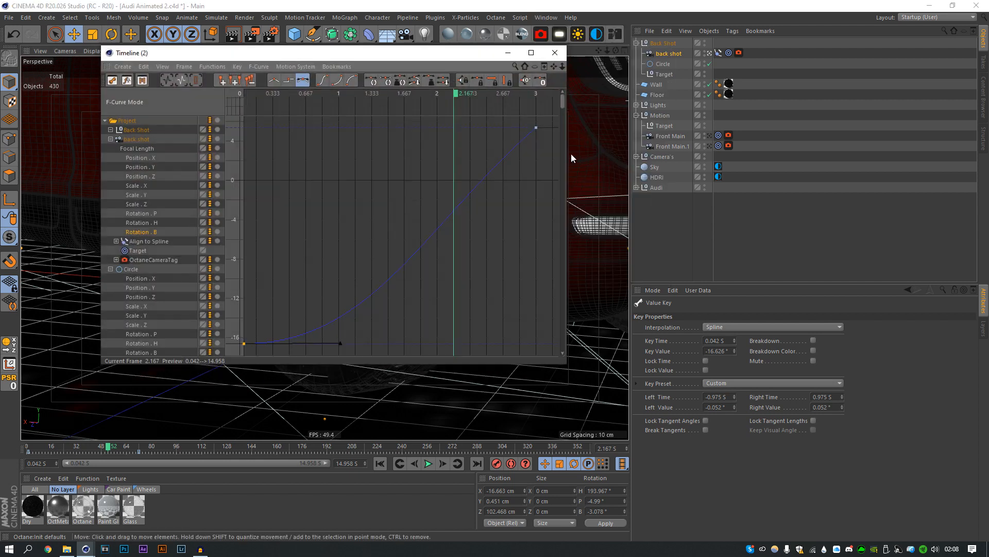
drag(341, 343, 249, 278)
click(536, 127)
drag(439, 127, 487, 147)
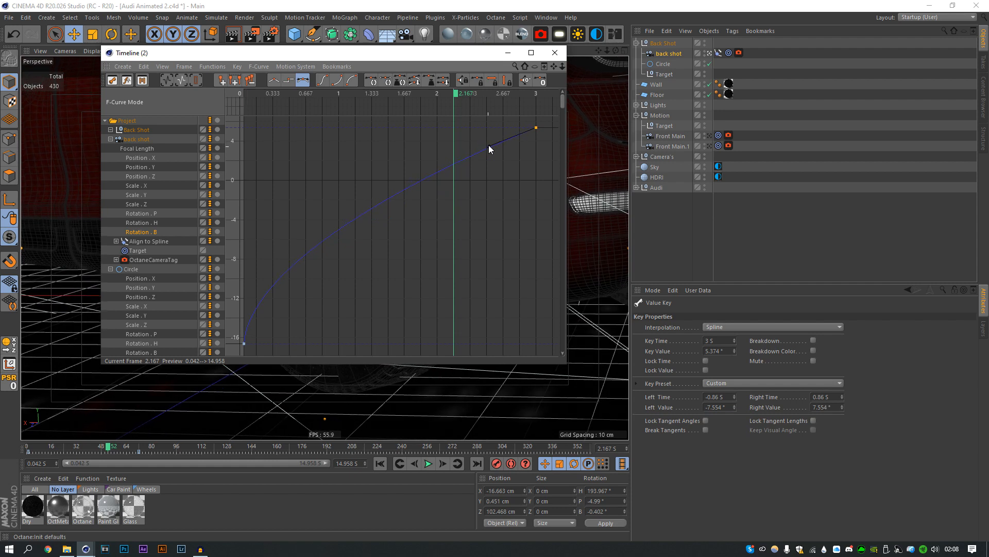
Minimize the F-Curve timeline and play the back shot from the start to check the camera roll
click(507, 52)
click(381, 463)
click(429, 463)
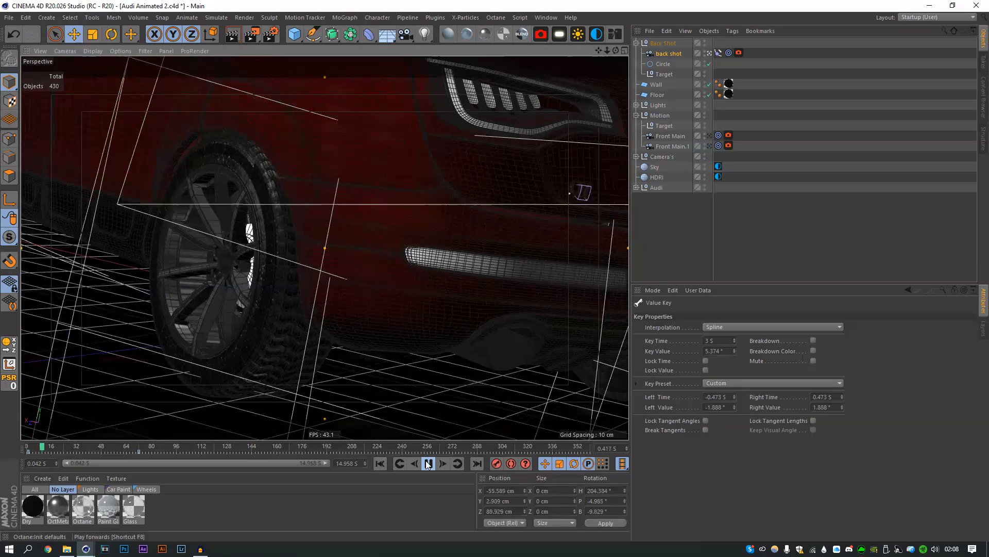
click(428, 464)
Set the first Rotation.B key's right tangent to 0.363 s and 6.505° in the F-Curve timeline, and close it
click(546, 17)
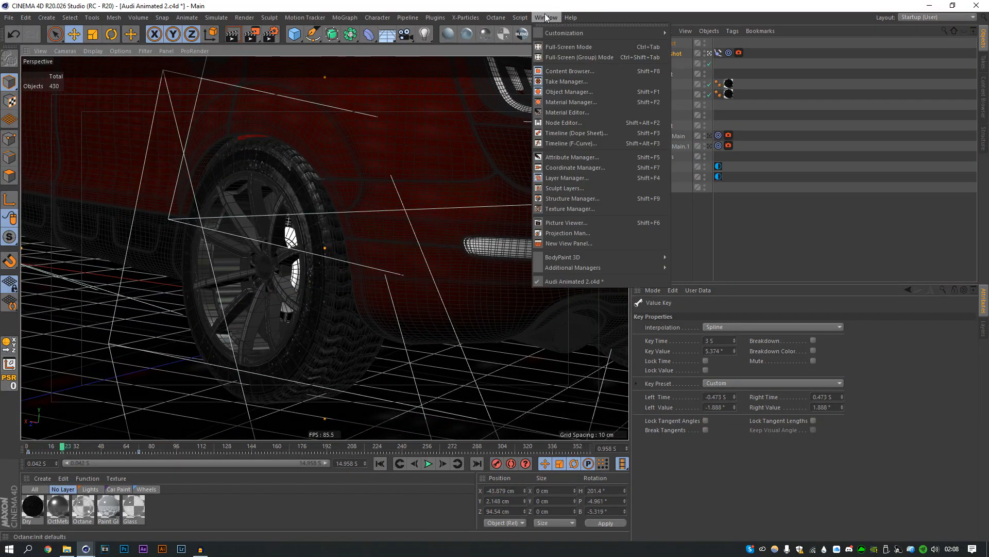
click(589, 135)
click(243, 342)
drag(251, 270, 280, 279)
click(555, 53)
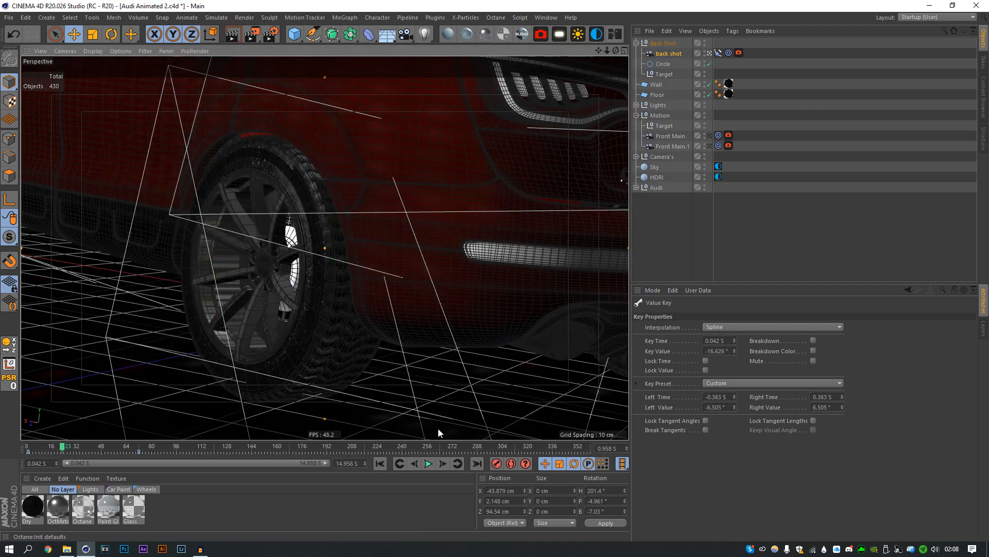
Replay the back shot several times from the first frame to judge how the camera roll eases
click(382, 466)
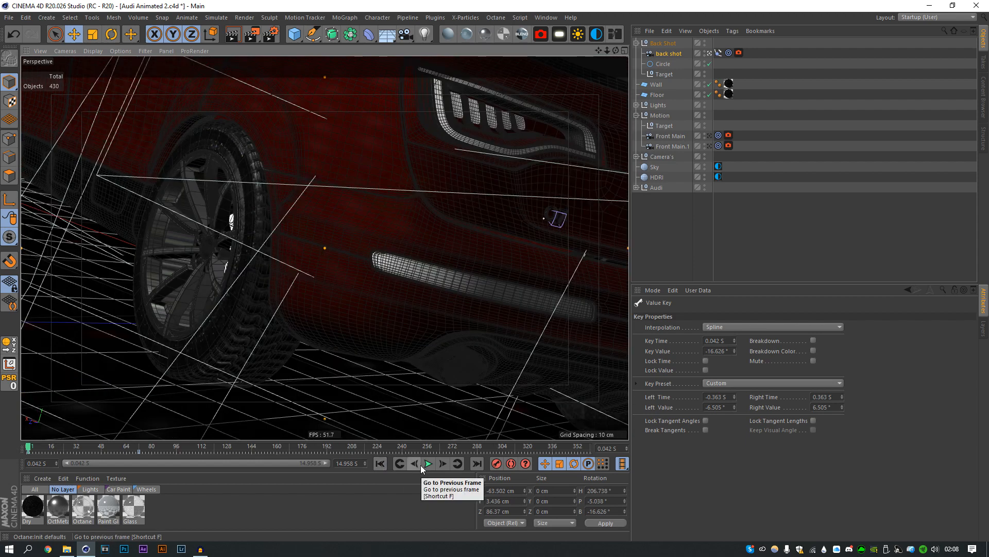
click(430, 467)
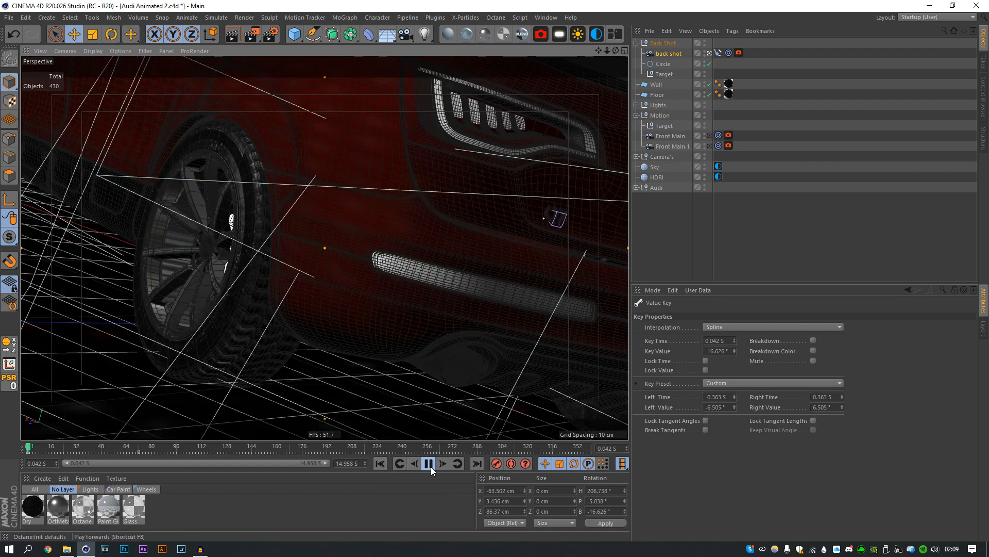
click(430, 466)
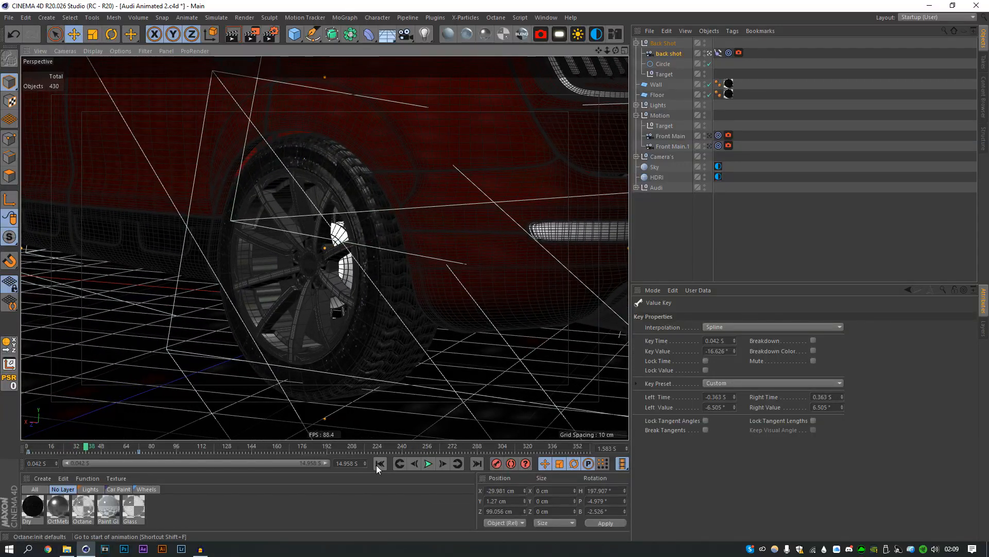
click(380, 463)
click(427, 465)
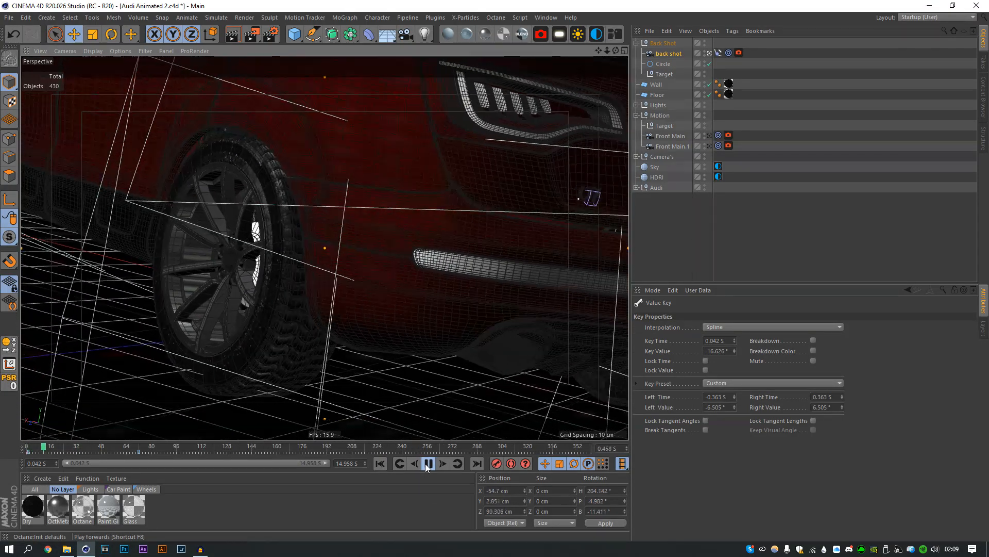
click(376, 463)
click(428, 464)
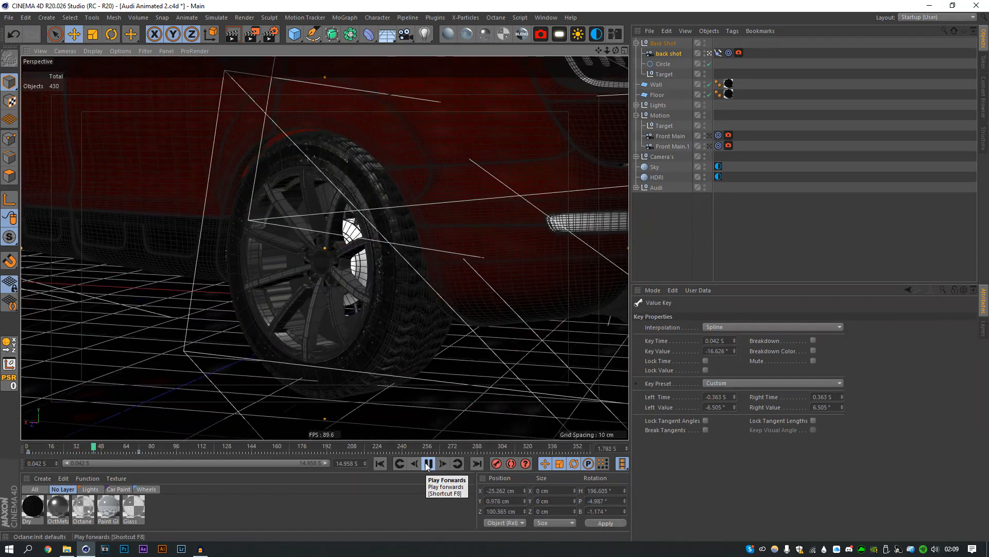
click(428, 463)
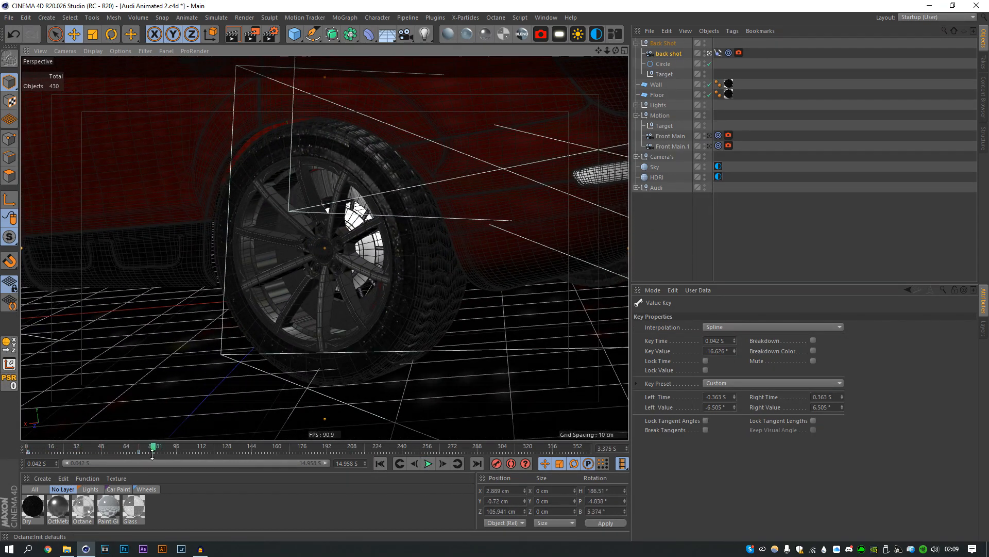
Try a Rotation.B of -37.626° on the back shot camera at the first frame and preview the animation
drag(147, 447, 27, 445)
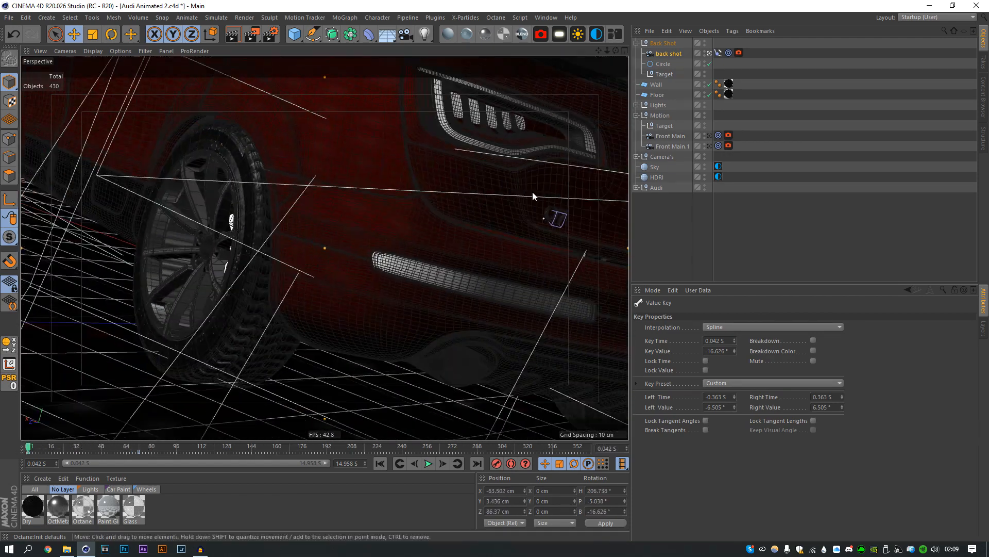
click(664, 54)
click(709, 315)
drag(817, 363, 812, 373)
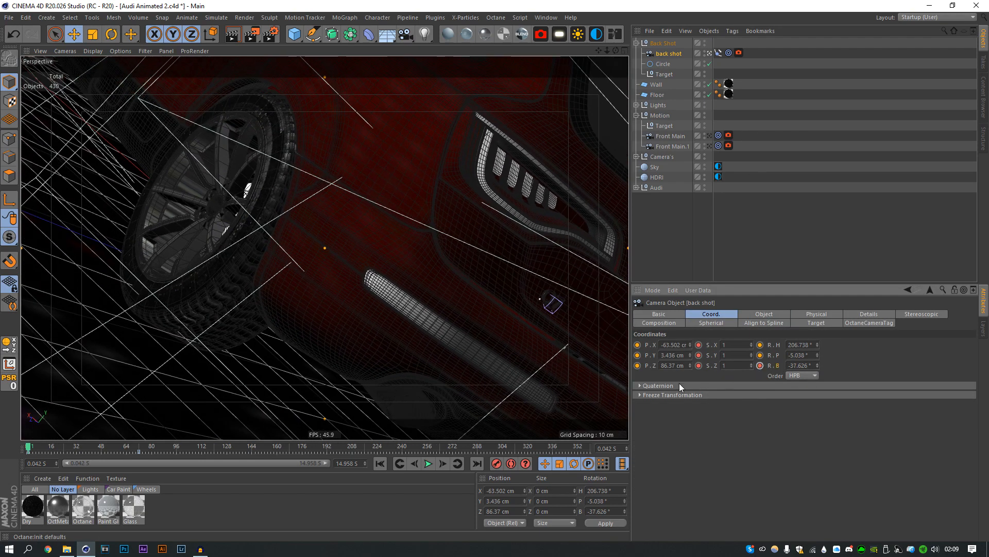
click(428, 468)
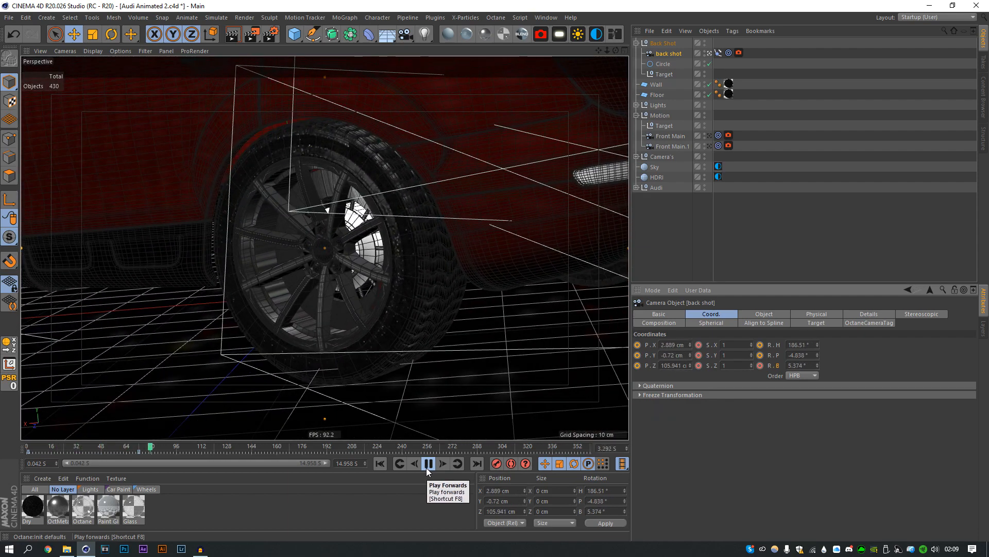
click(428, 464)
click(380, 463)
Set the back shot camera's Rotation.B to -26.626° at the first frame, play the shot and rewind
drag(817, 367, 809, 366)
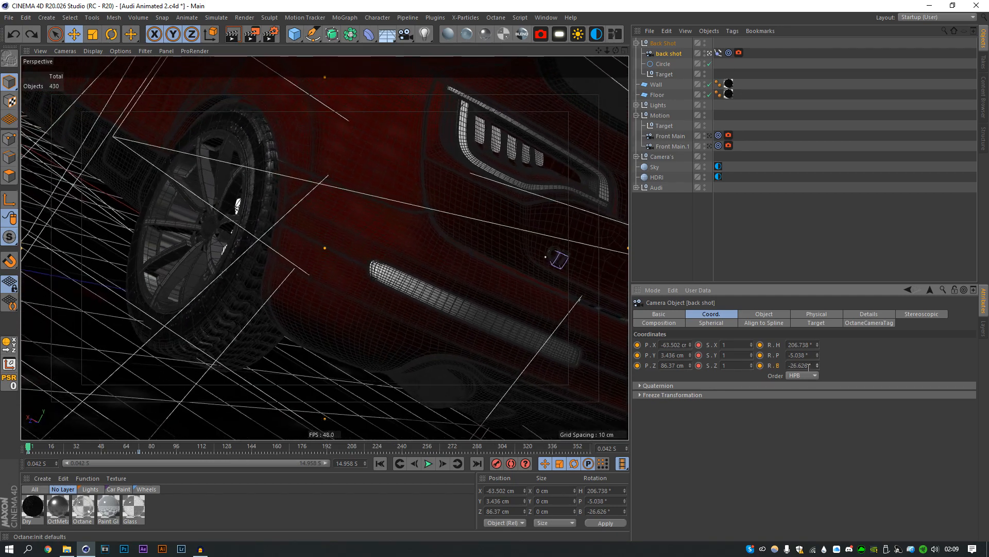
click(428, 463)
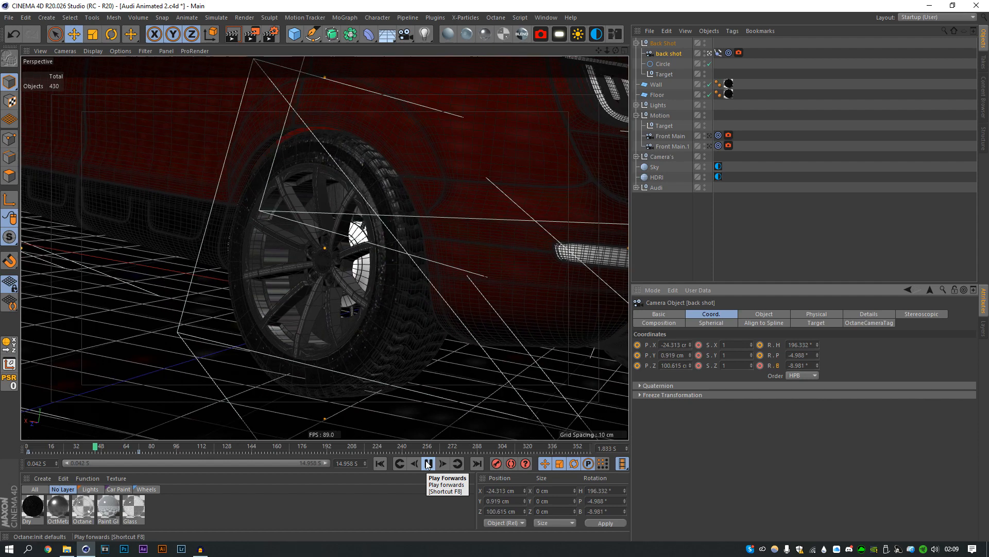
click(381, 463)
Reshape the Rotation.B curve in the F-Curve timeline with a steep start and a last-key left tangent of -0.855 s, -6.314°
click(546, 17)
click(597, 144)
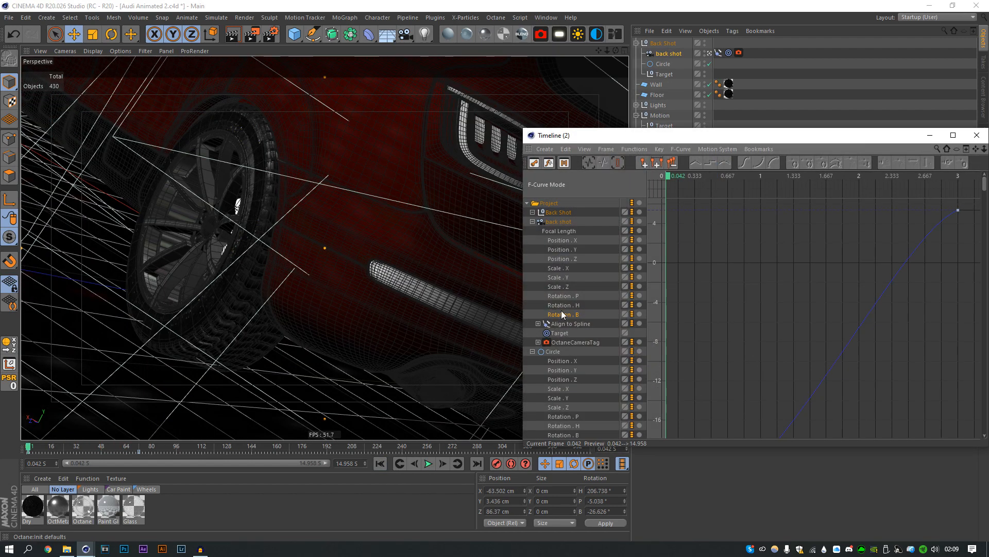
click(569, 315)
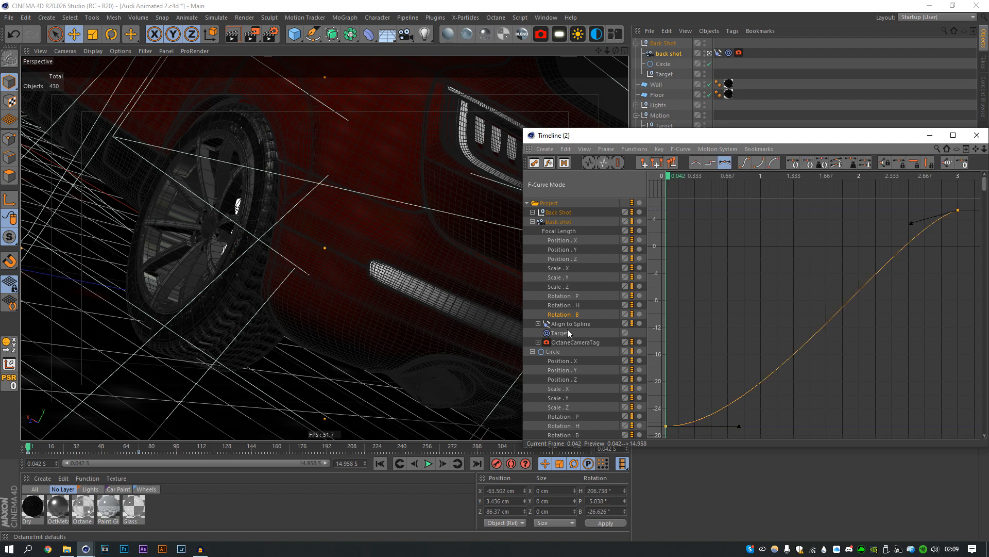
click(666, 426)
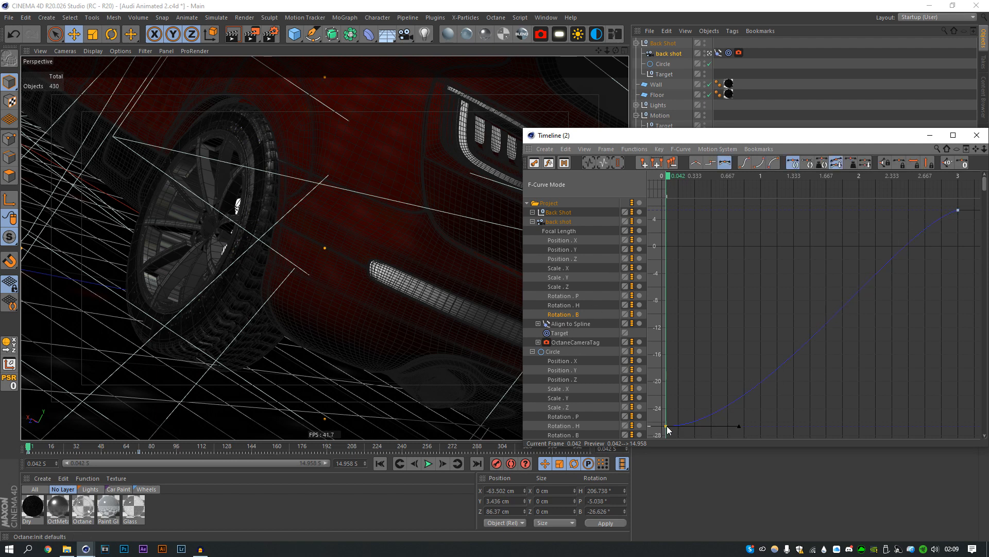
drag(741, 426, 678, 316)
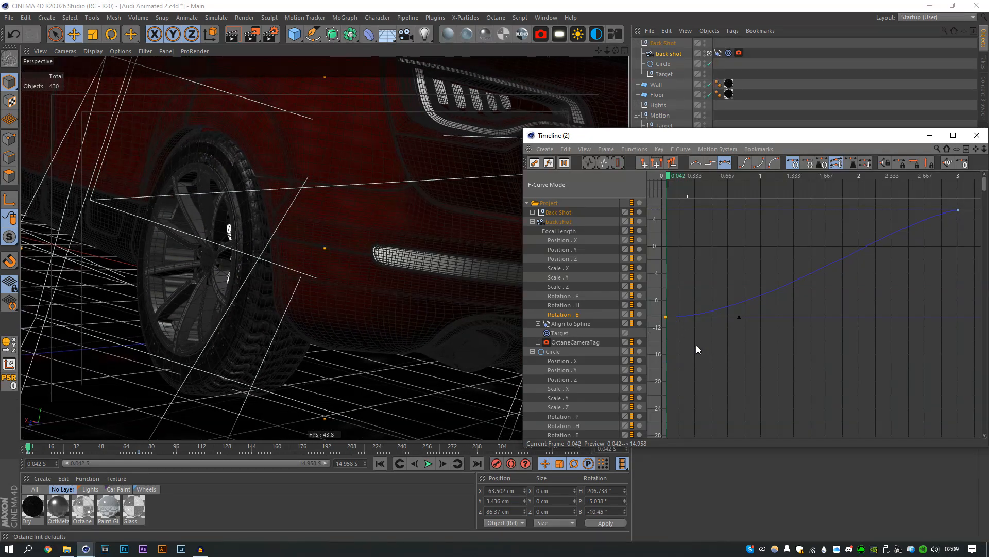
key(ctrl+z)
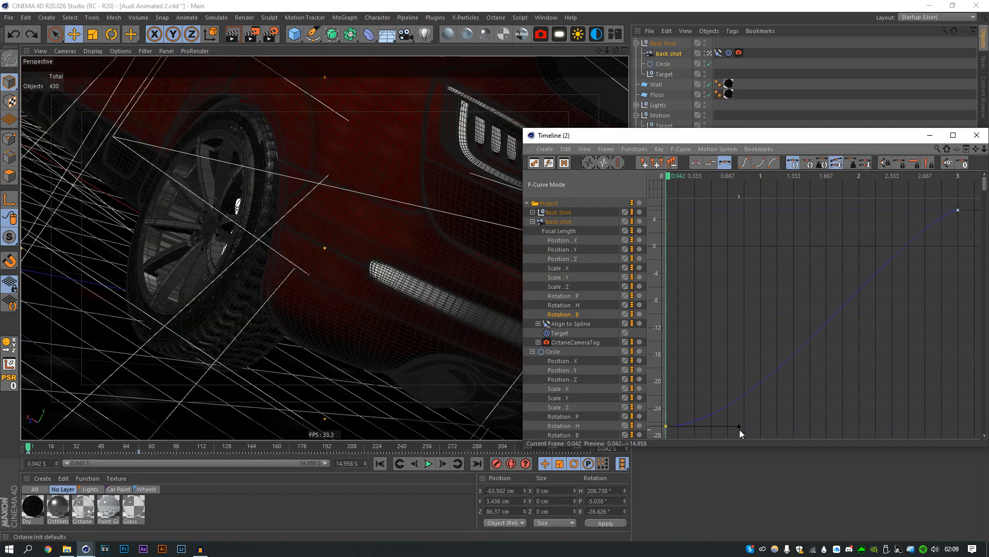
drag(685, 354, 679, 332)
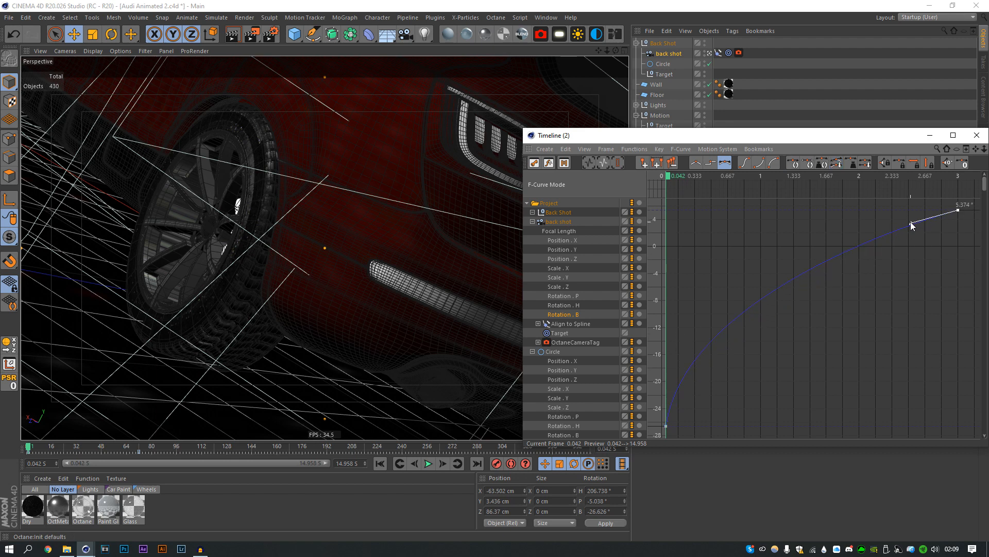
drag(908, 238, 877, 259)
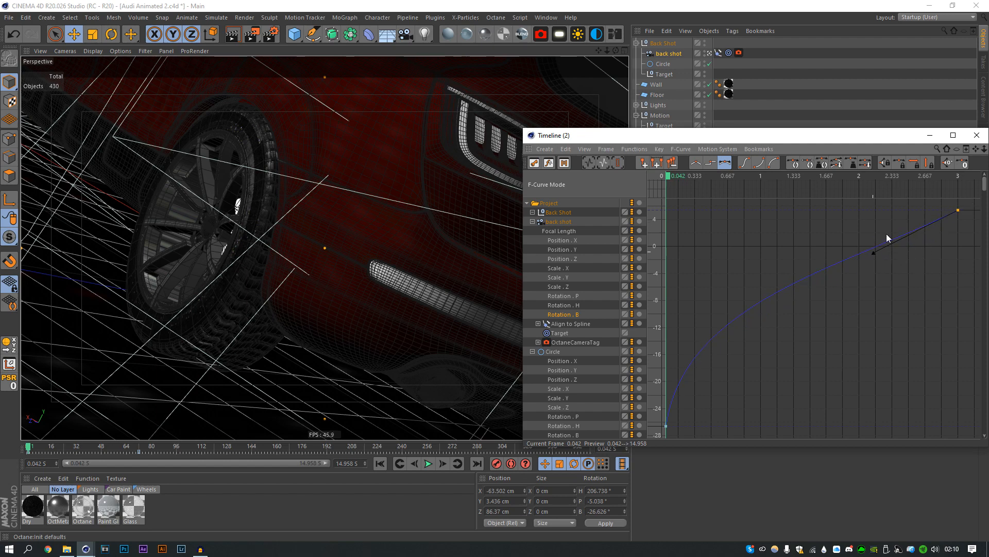
Close the F-Curve timeline and play the back shot to check the reshaped roll
click(977, 135)
click(427, 464)
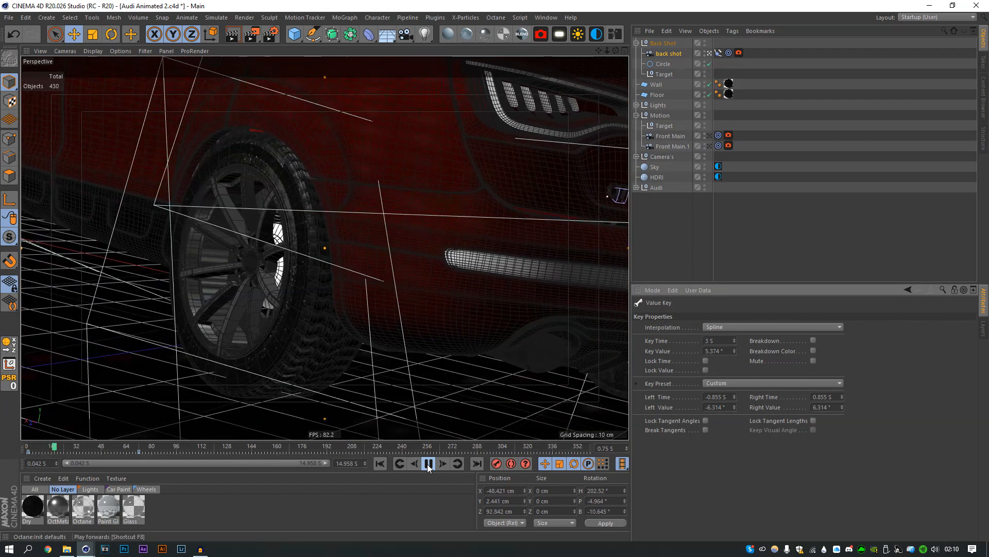
click(428, 465)
Soften the start of the Rotation.B curve by setting the first key's right tangent to 0.327 s and 8.011°
click(547, 17)
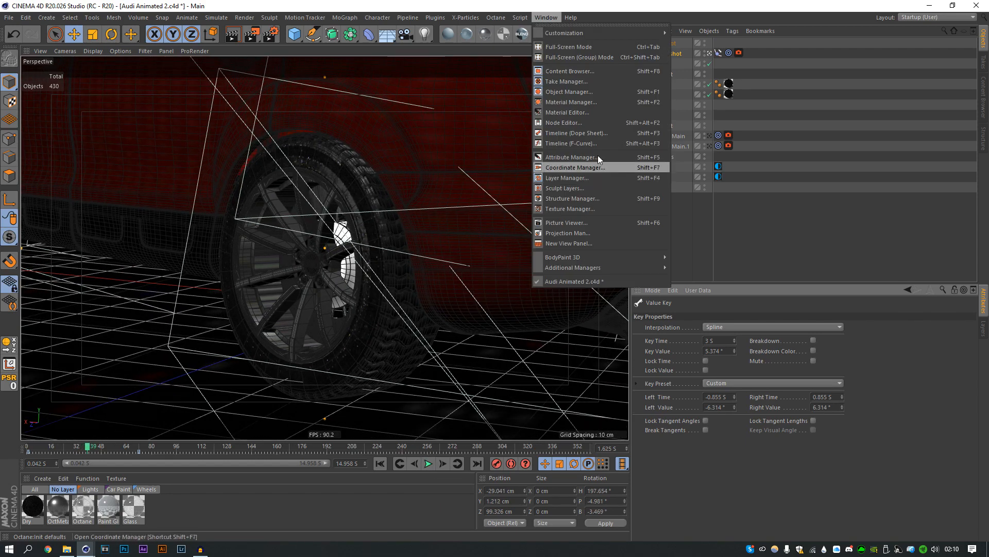
click(592, 144)
click(666, 425)
drag(679, 333, 698, 371)
Play the back shot with the softened curve, close the F-Curve timeline and rewind to the first frame
click(428, 464)
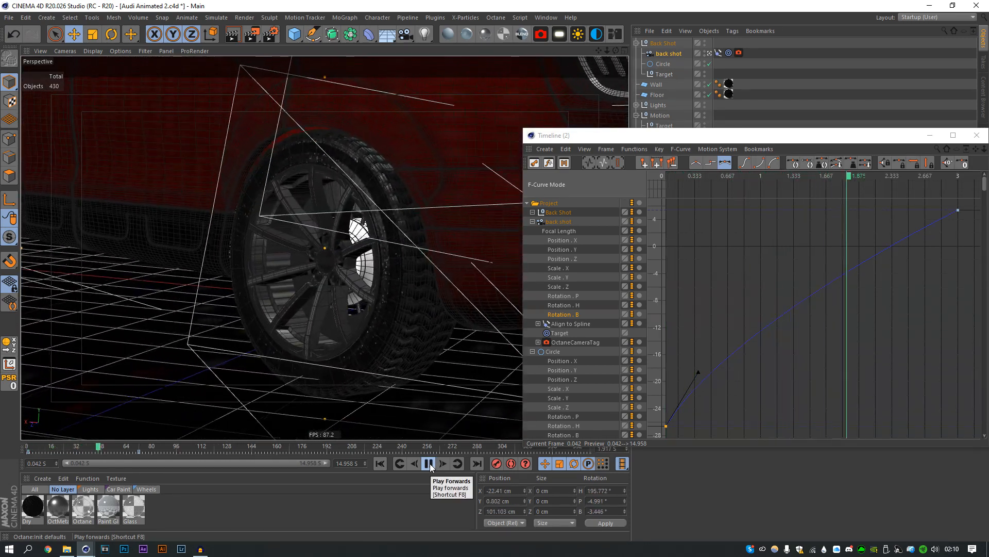
click(429, 464)
click(976, 135)
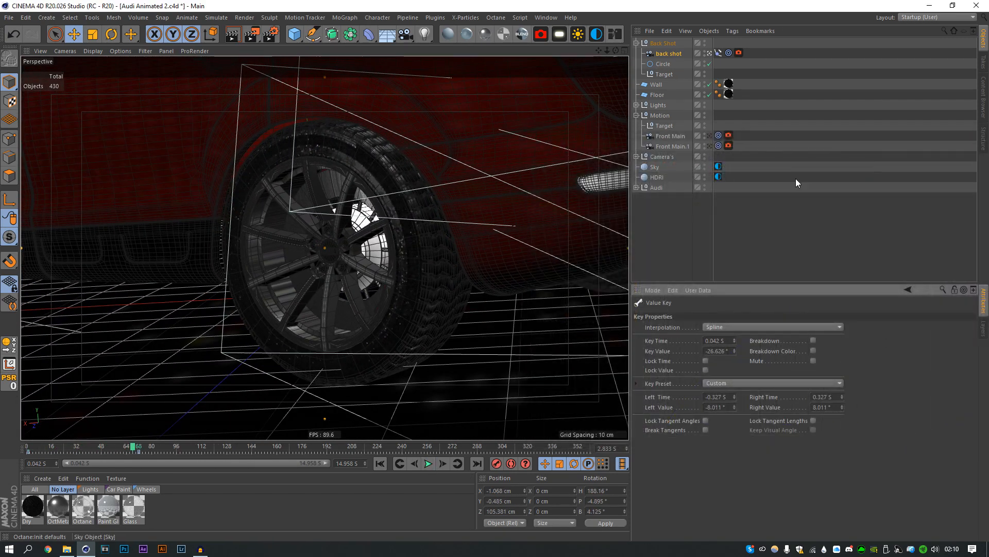
drag(135, 447, 29, 453)
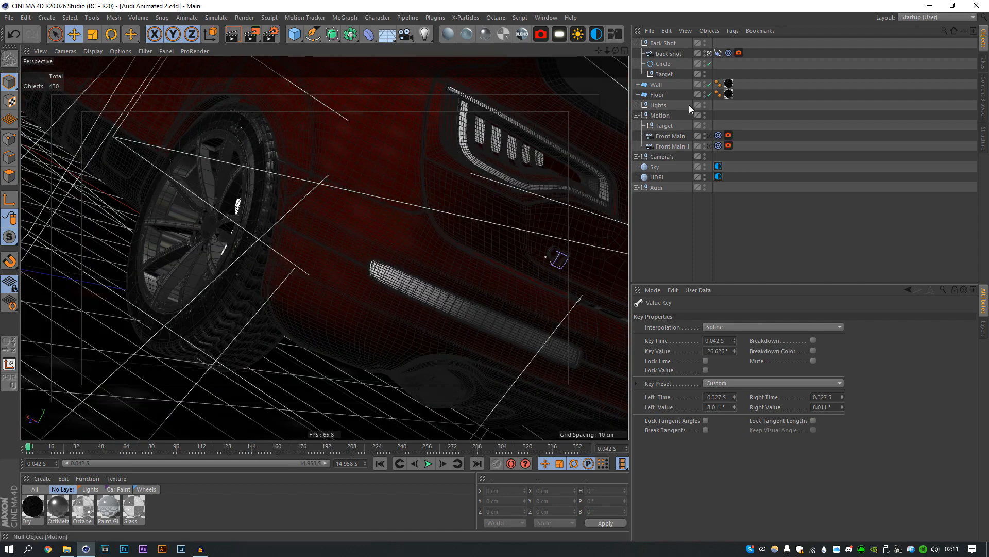
Look through the Distant camera from the Camera's group and duplicate it to the top of the object hierarchy
click(637, 156)
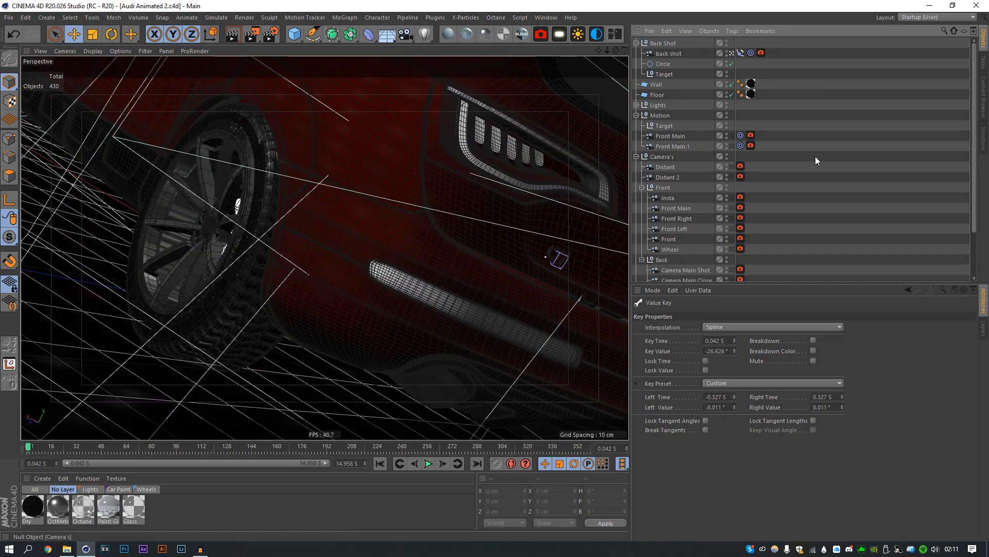
click(636, 43)
click(664, 138)
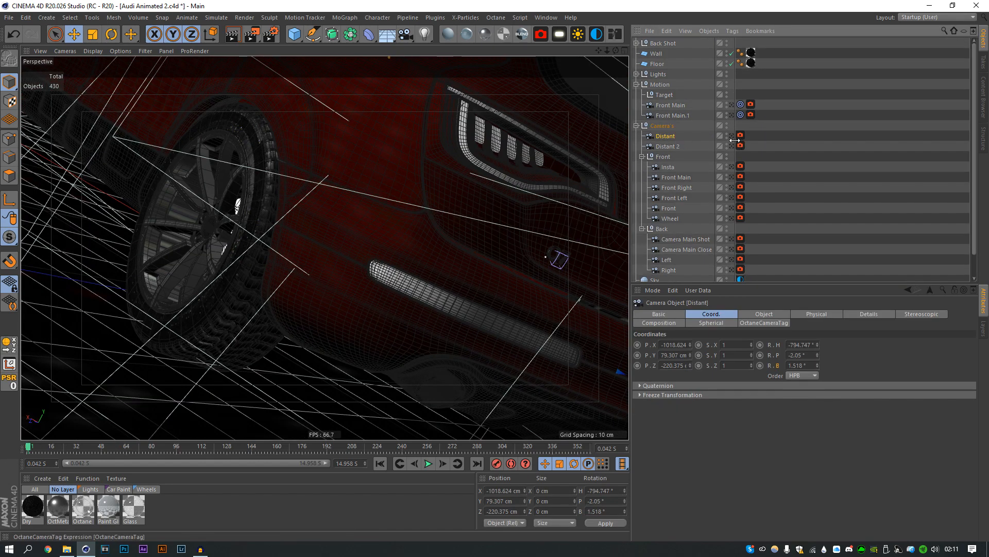
click(732, 136)
ctrl+drag(642, 44, 653, 44)
click(637, 137)
click(864, 123)
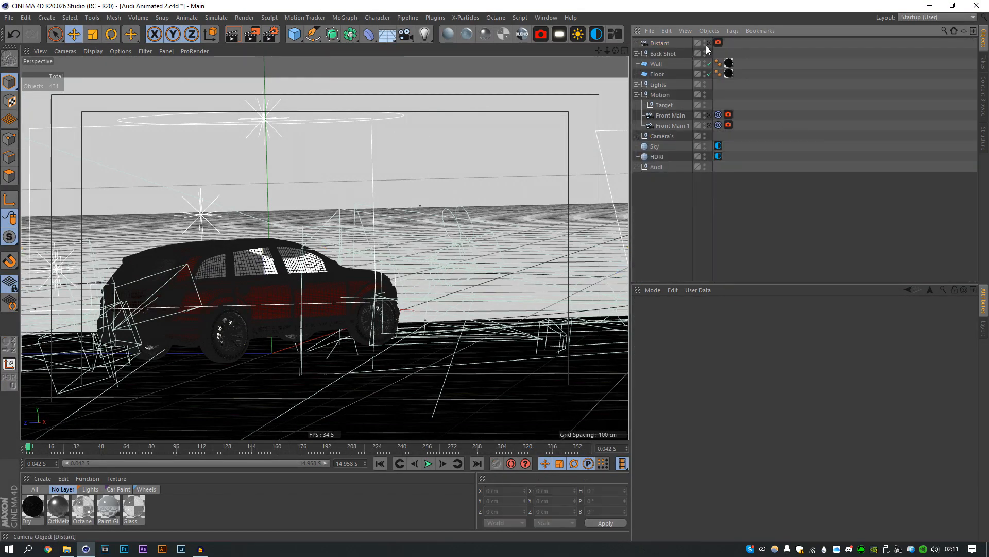
Make the duplicated Distant camera the active view and check its coordinates
click(709, 43)
click(658, 44)
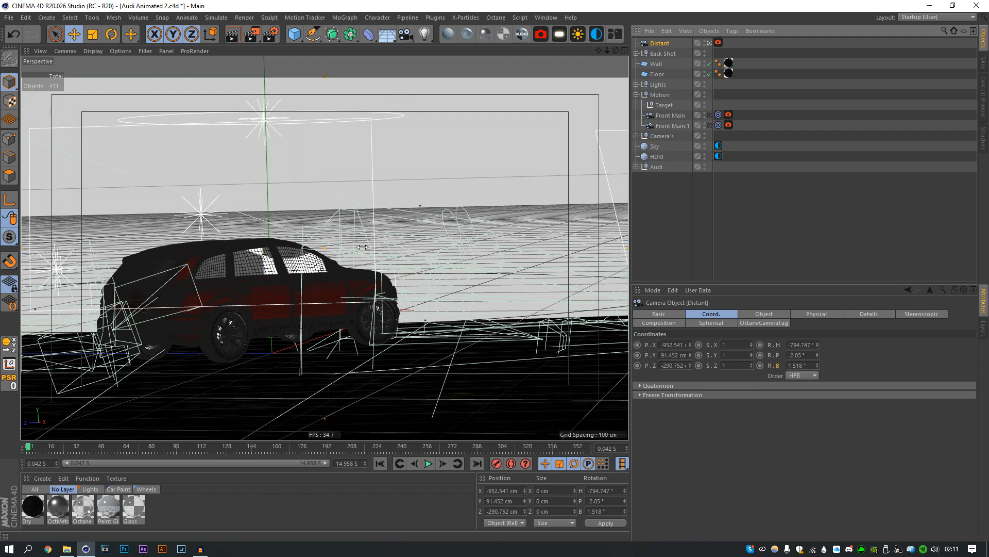
click(706, 186)
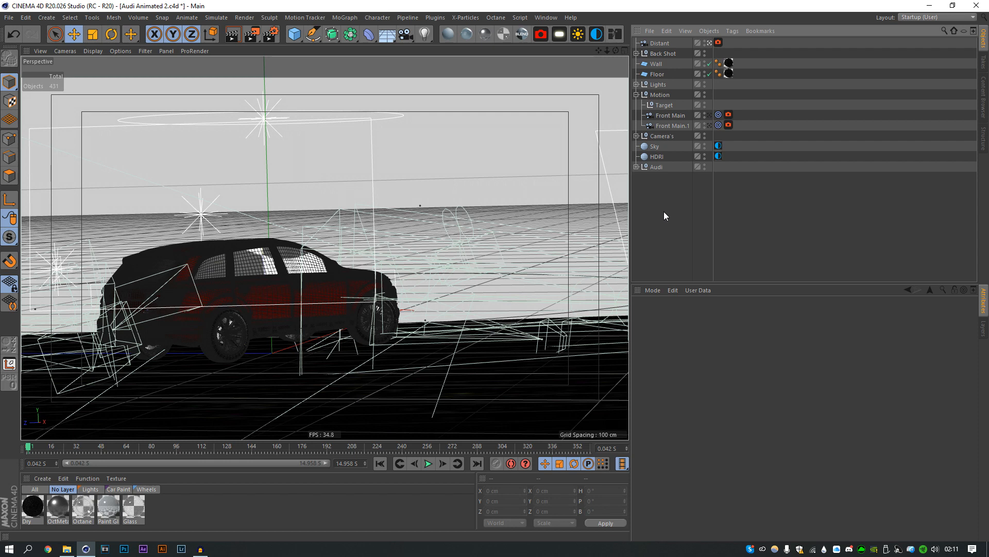
Add a Motion Camera tag to the duplicated Distant camera at the top of the hierarchy
right_click(662, 43)
mouse_move(693, 56)
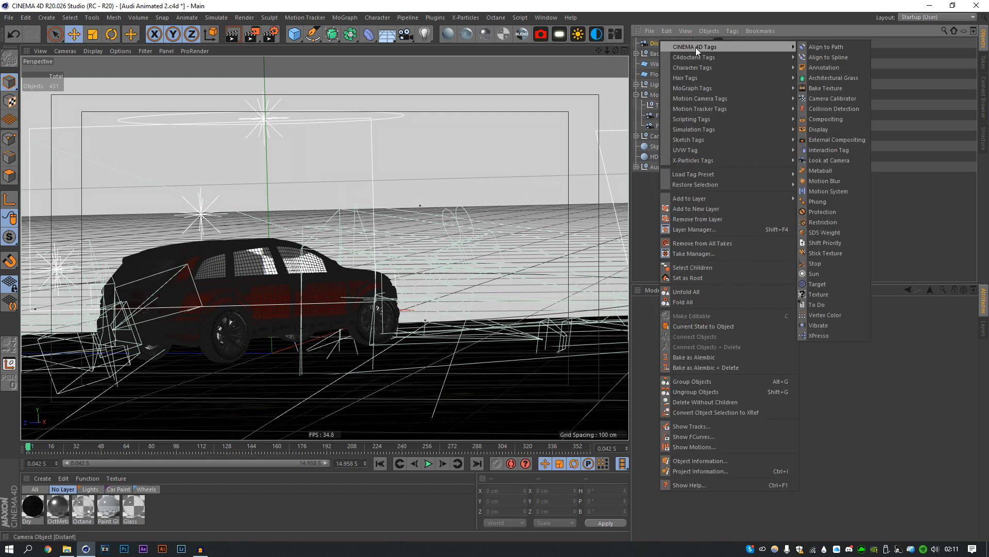
mouse_move(774, 99)
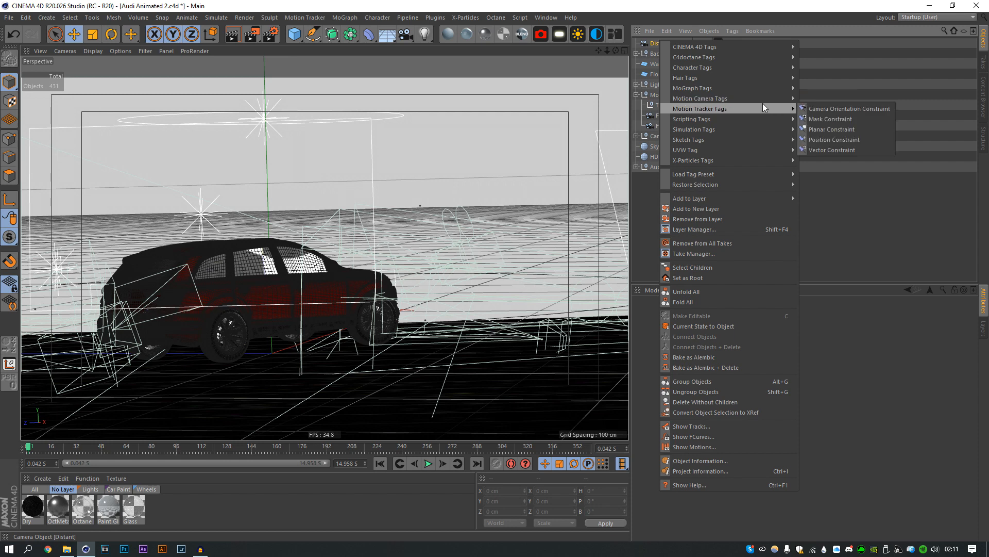
click(829, 120)
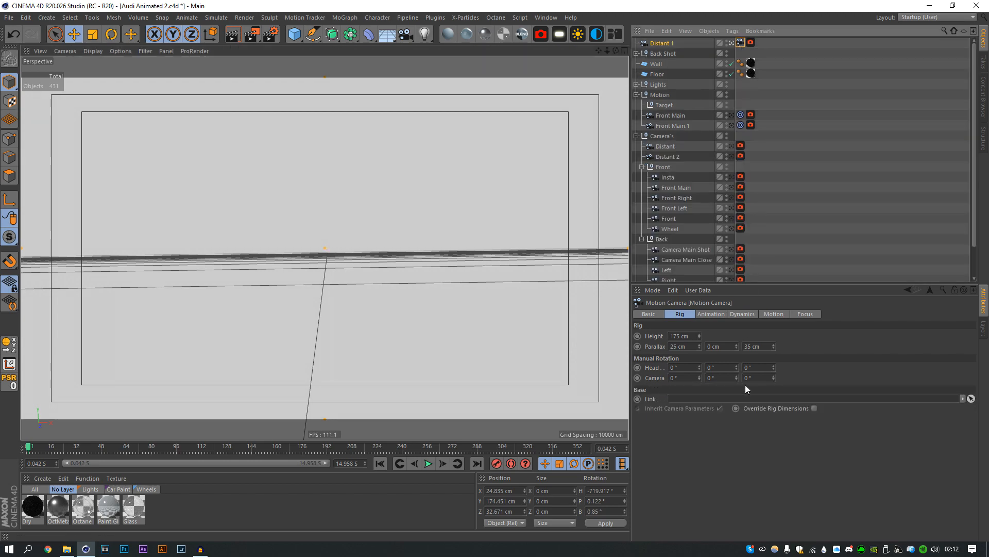
Set the Motion Camera rig's parallax to -958 cm, -129 cm and -1334 cm to move the camera out from the car
drag(698, 346, 693, 349)
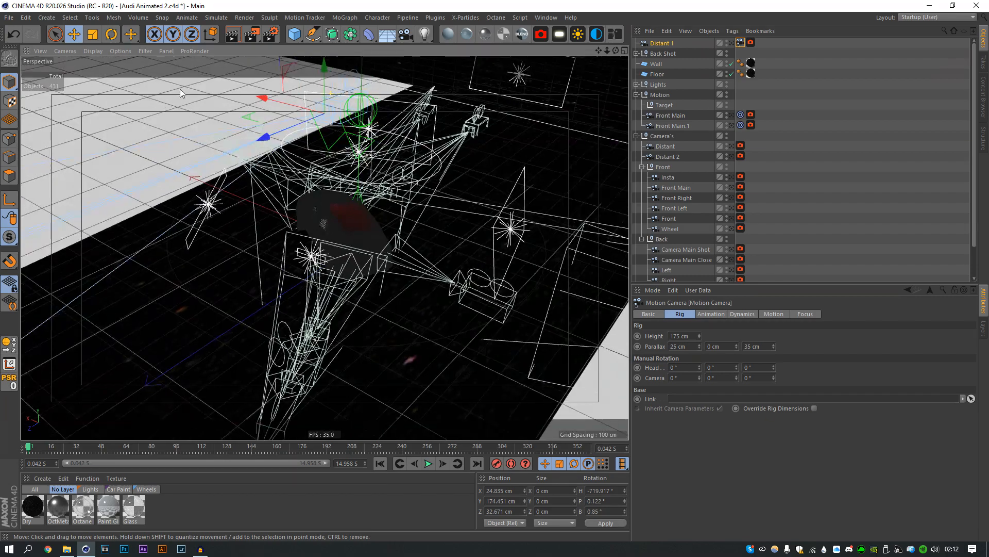
alt+drag(306, 123, 363, 210)
alt+middle_drag(363, 214, 358, 240)
alt+drag(362, 262, 308, 219)
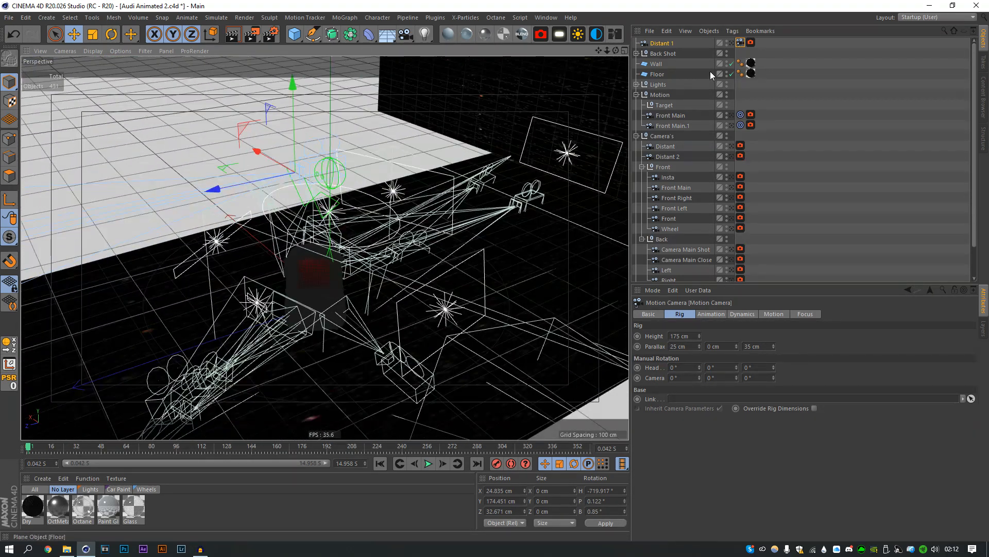
click(741, 43)
drag(736, 349, 763, 347)
drag(699, 346, 699, 359)
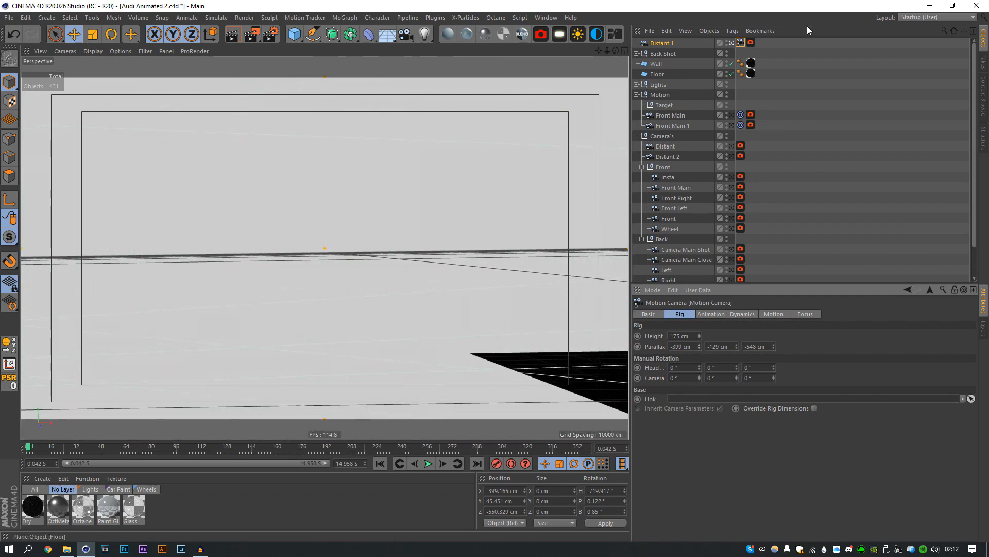
drag(772, 349, 774, 348)
mouse_move(701, 351)
mouse_down()
mouse_move(701, 363)
mouse_move(701, 346)
mouse_up()
In the Top view, set the rig's third parallax value to -293 cm, using the original Distant camera as reference
key(F2)
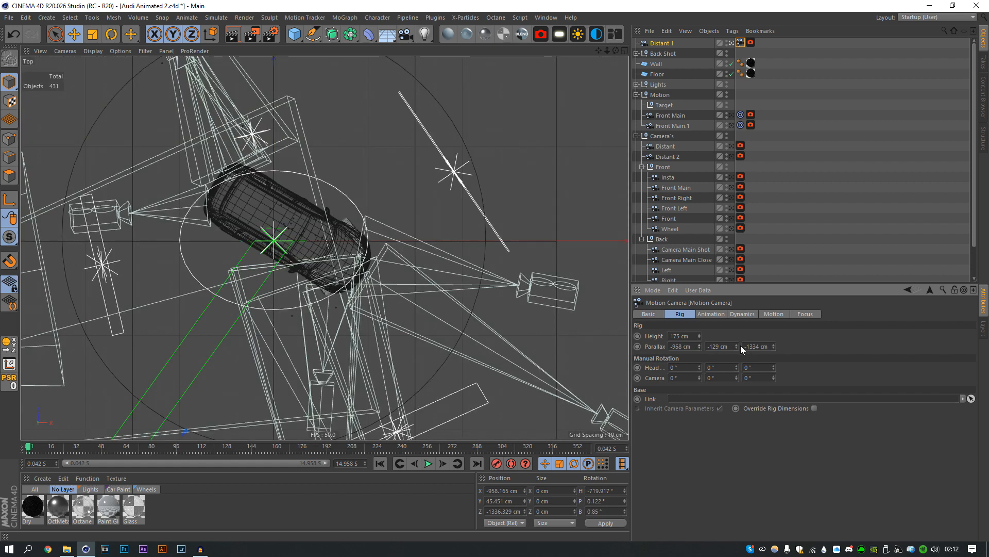
drag(607, 50, 515, 51)
drag(773, 346, 773, 326)
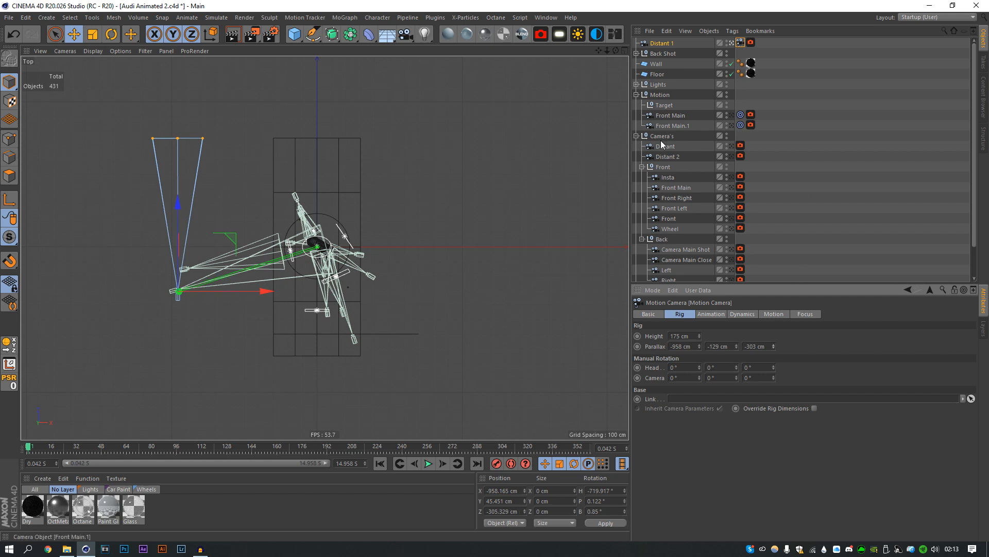
click(677, 143)
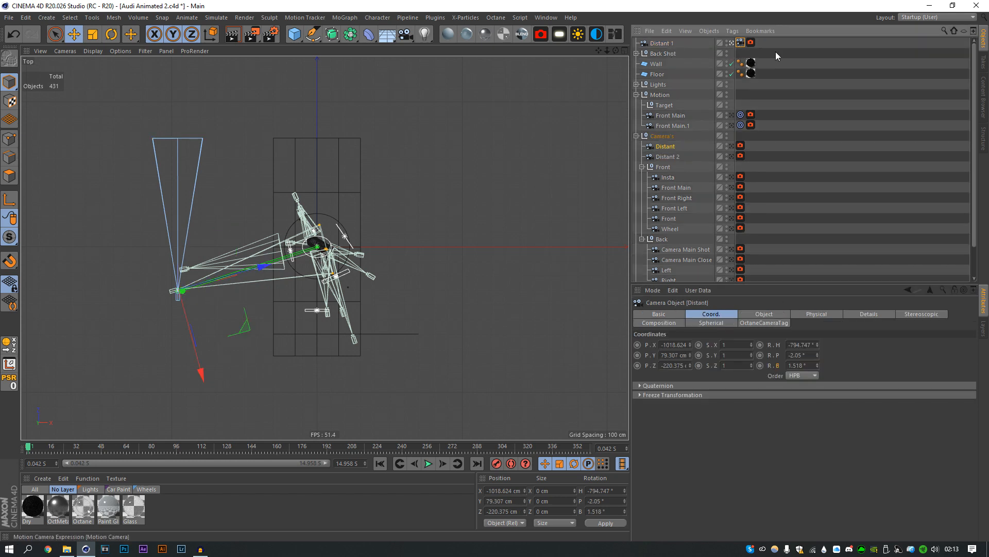
click(750, 48)
click(740, 43)
drag(773, 347, 773, 346)
key(ctrl+z)
Set the first value of the rig's manual camera rotation to 76° and look through the camera at the car
drag(699, 378, 699, 354)
click(700, 377)
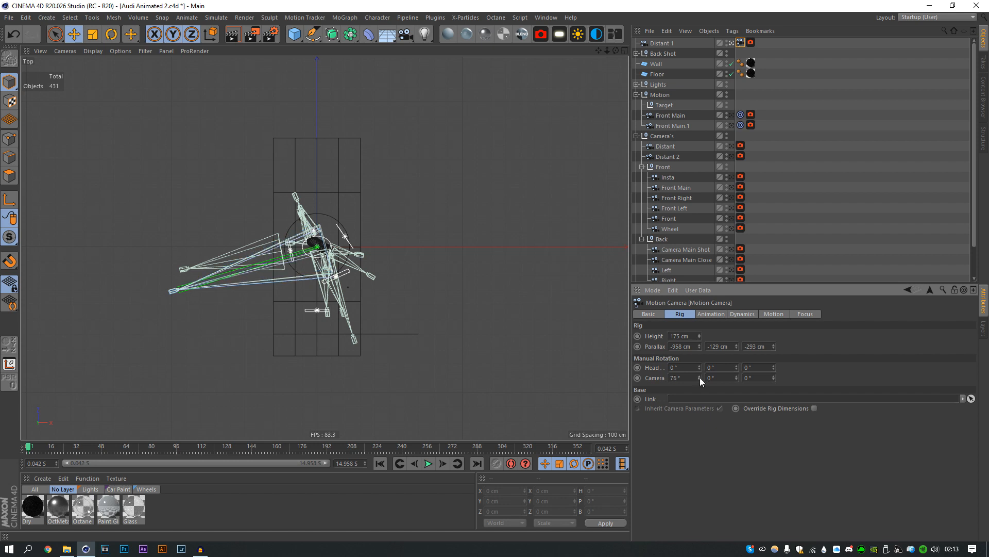
click(733, 44)
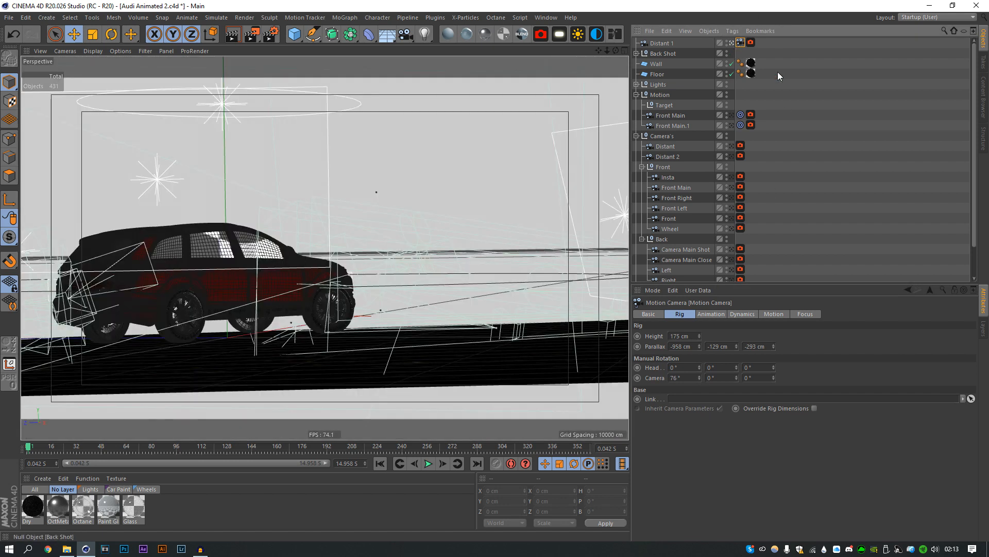
Play the Distant 1 shot to see the Motion Camera shake and rewind to the first frame
click(663, 43)
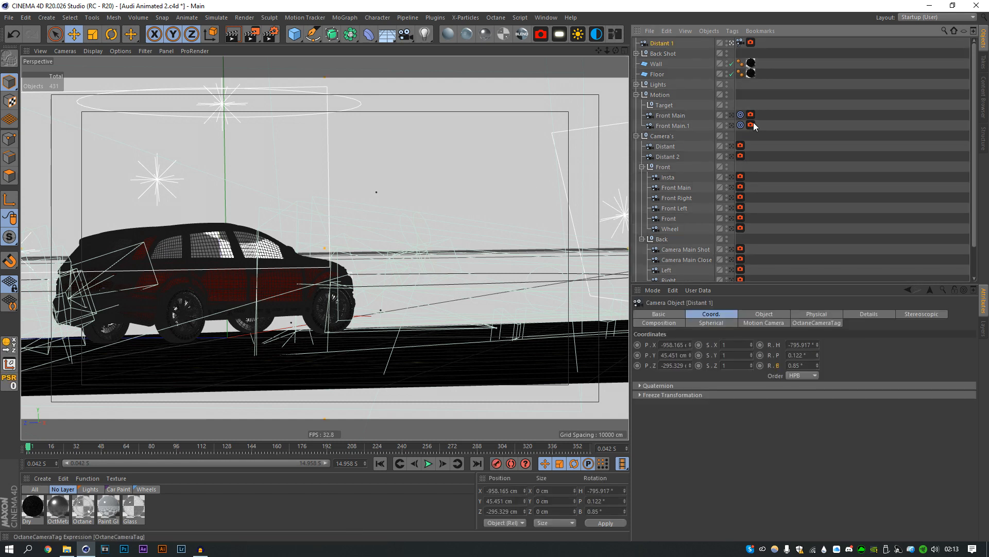
click(427, 463)
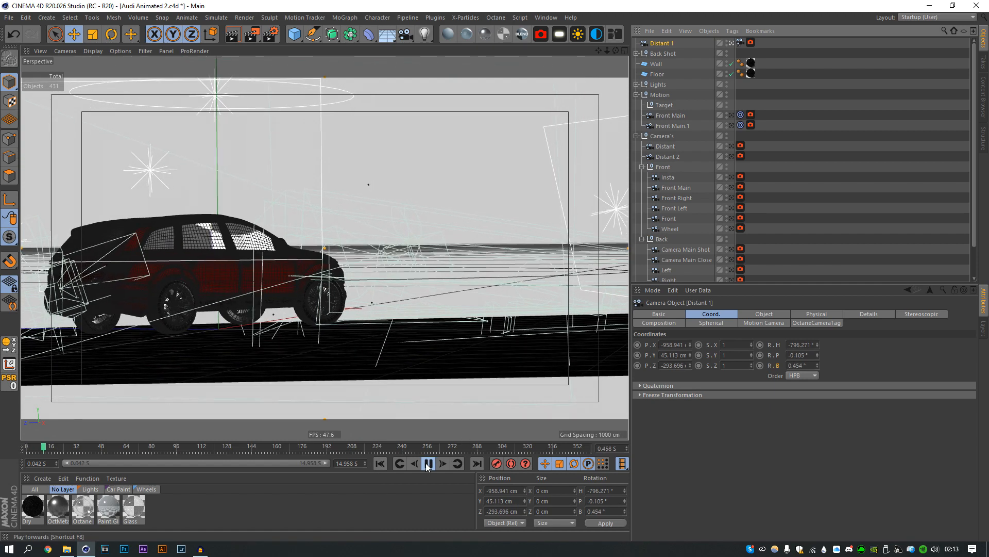
click(425, 464)
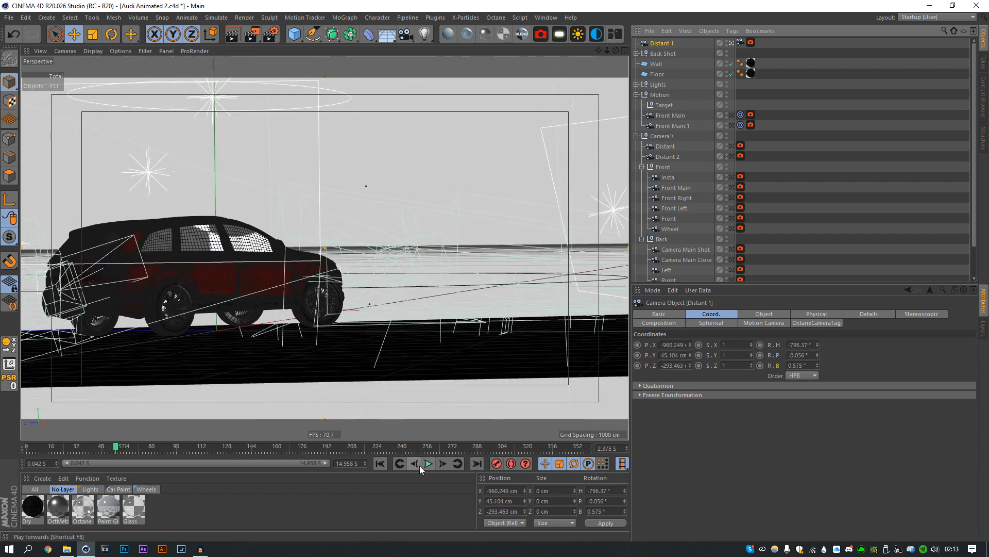
click(380, 463)
Reduce the Motion Camera's Camera Rotation intensity to 2 % and its Camera Position intensity to 3 %
click(880, 68)
click(742, 44)
click(743, 44)
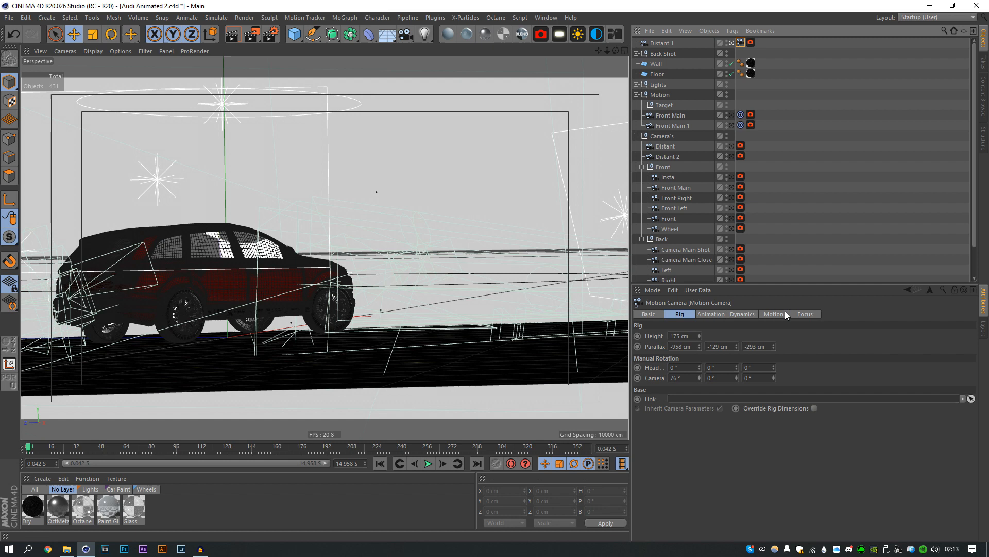
click(767, 314)
drag(737, 398, 719, 398)
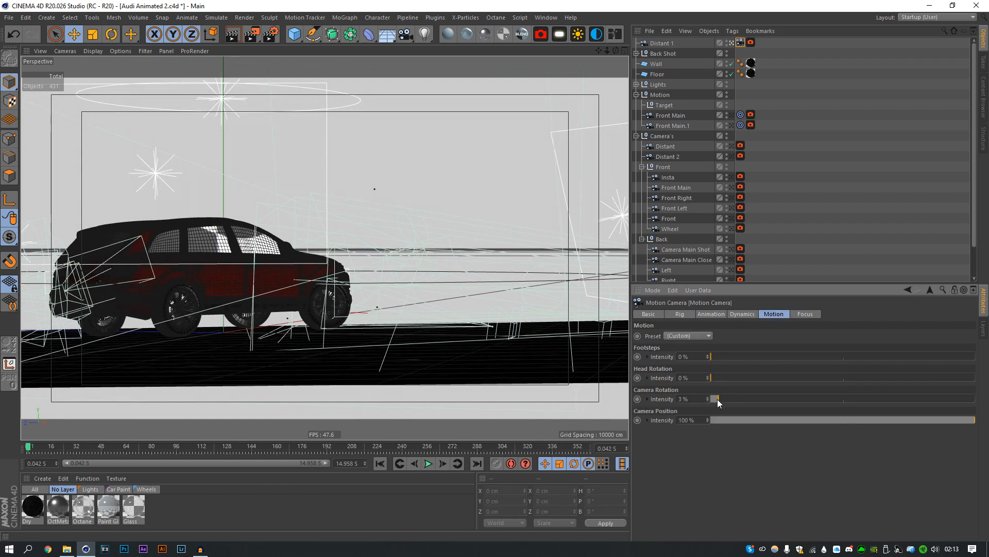
click(720, 420)
Play the shot with the reduced shake intensities and rewind to the first frame
click(429, 464)
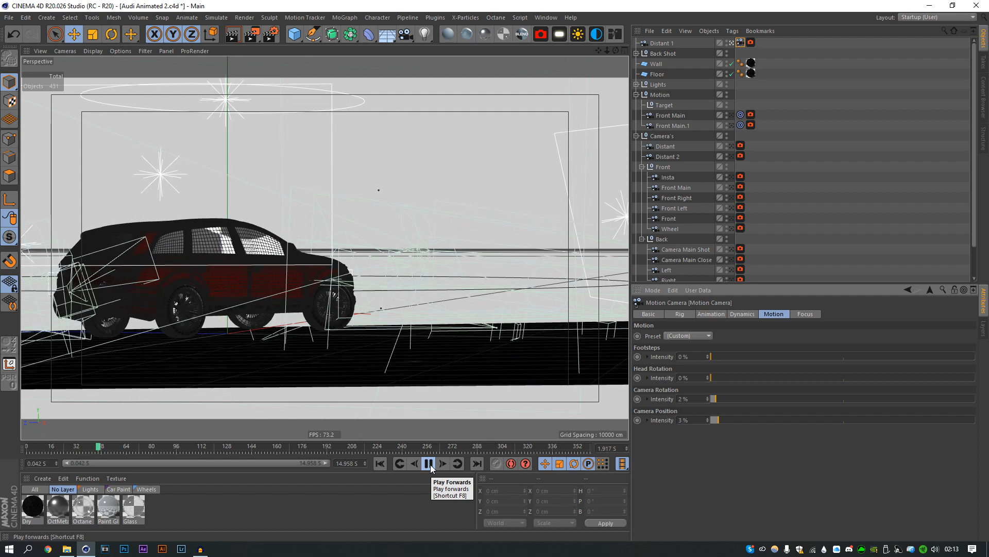
click(428, 463)
click(382, 464)
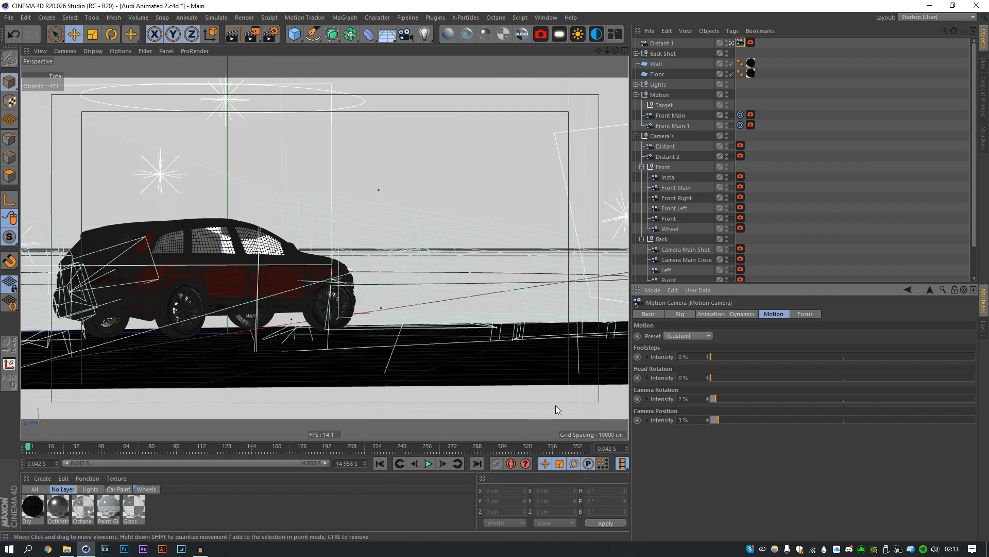
right_click(663, 148)
mouse_move(707, 151)
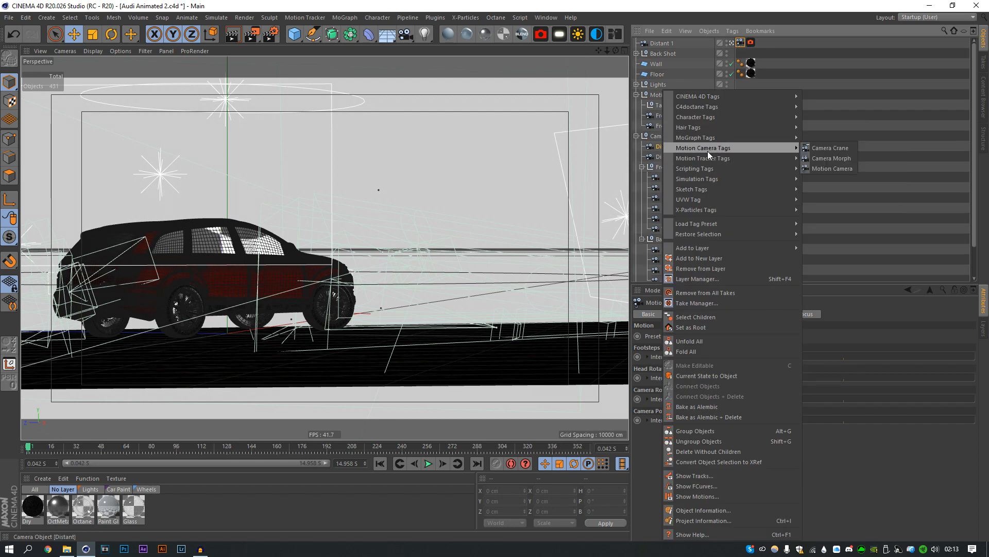
key(Escape)
click(428, 463)
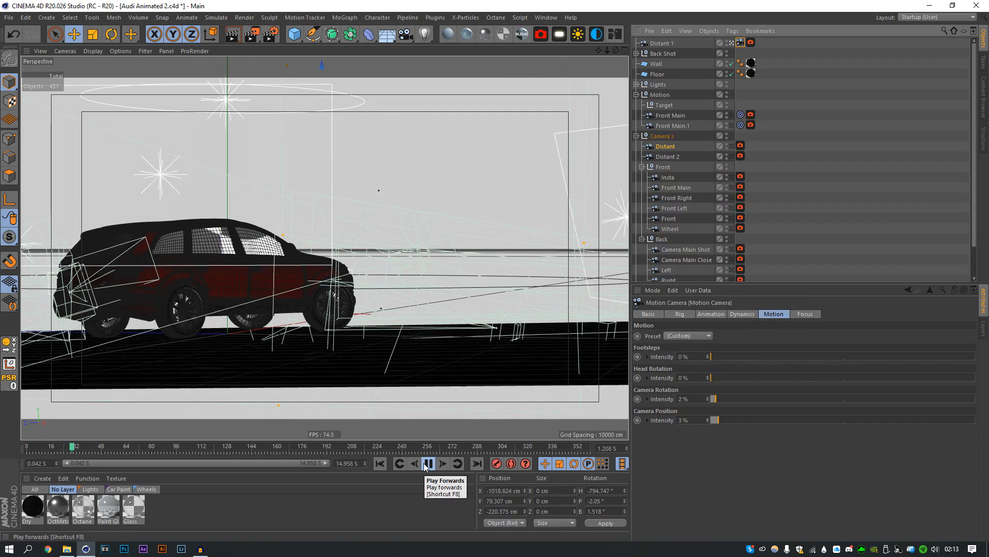
click(377, 464)
Review the Motion Camera tag's Dynamics, Animation, Basic and Rig settings
click(738, 315)
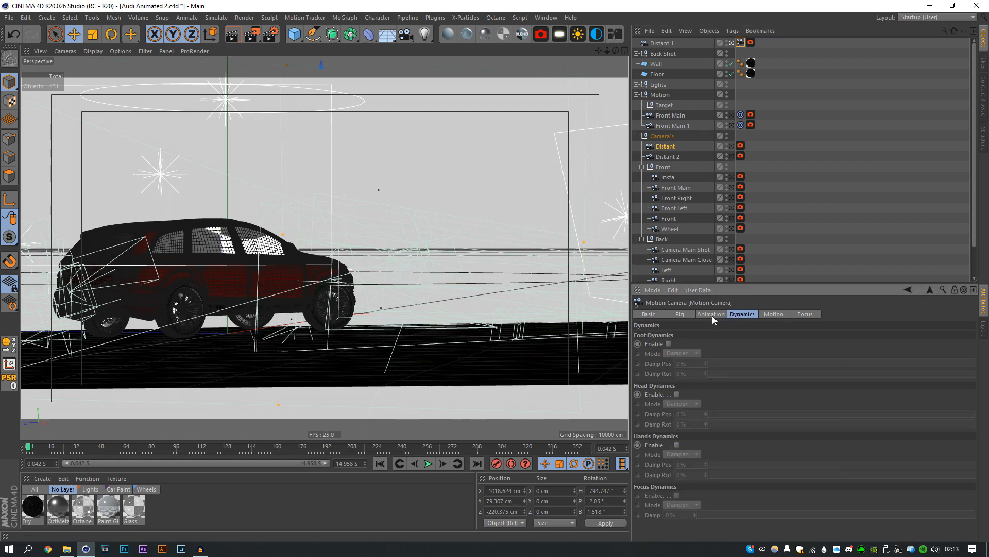
click(712, 315)
click(678, 314)
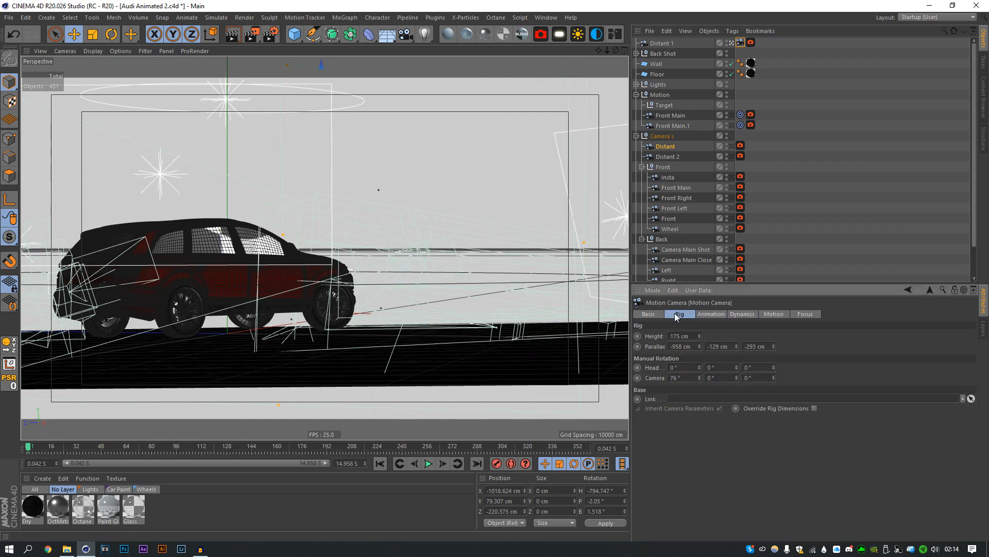
click(649, 315)
click(692, 313)
click(848, 178)
click(661, 45)
click(773, 145)
Keyframe the Distant 1 rig's height and parallax and shift those keys from the first frame to 5 s
click(741, 43)
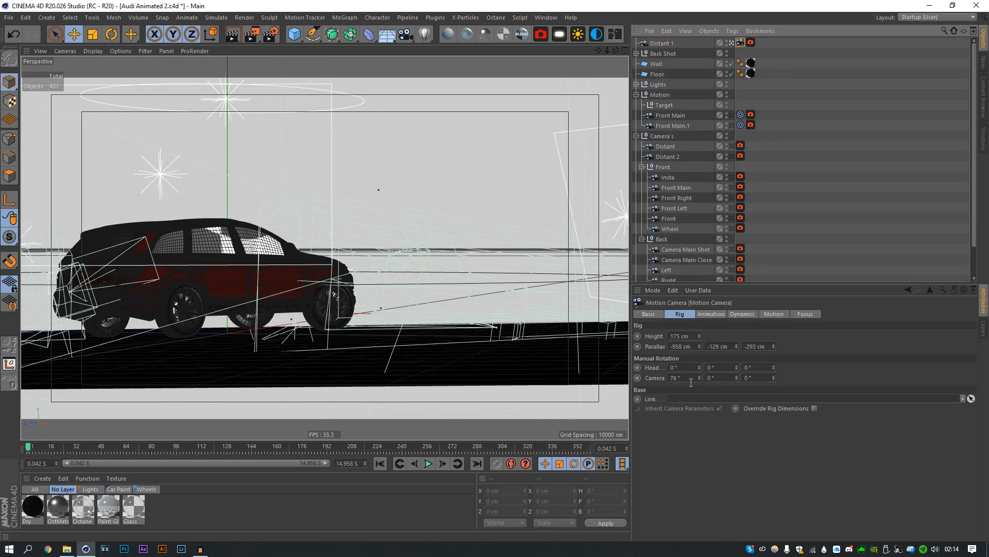
click(638, 347)
click(637, 336)
drag(169, 449, 215, 448)
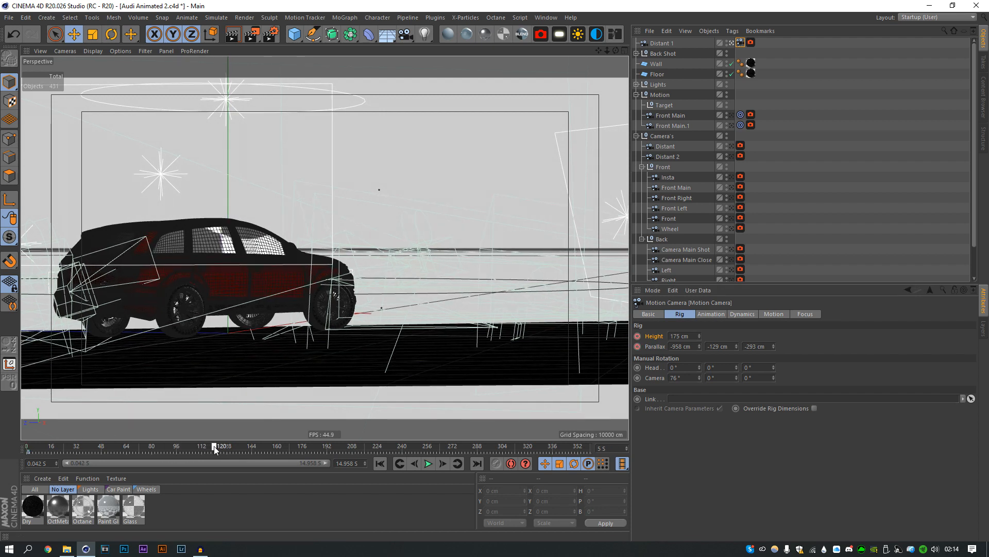
drag(26, 451, 215, 451)
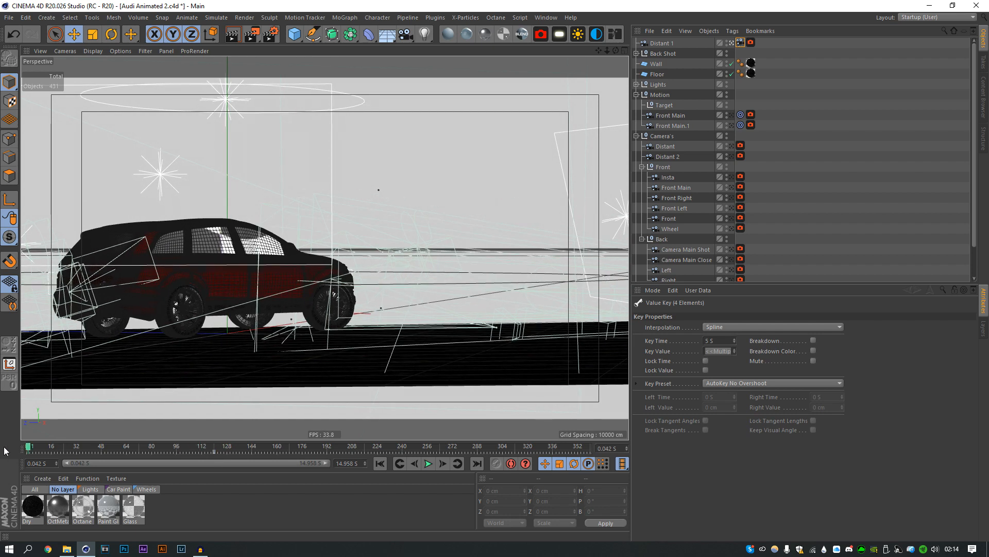
At the first frame, keyframe the rig's parallax at -965, -129 and -310 cm and its third camera rotation value at 1°
click(751, 124)
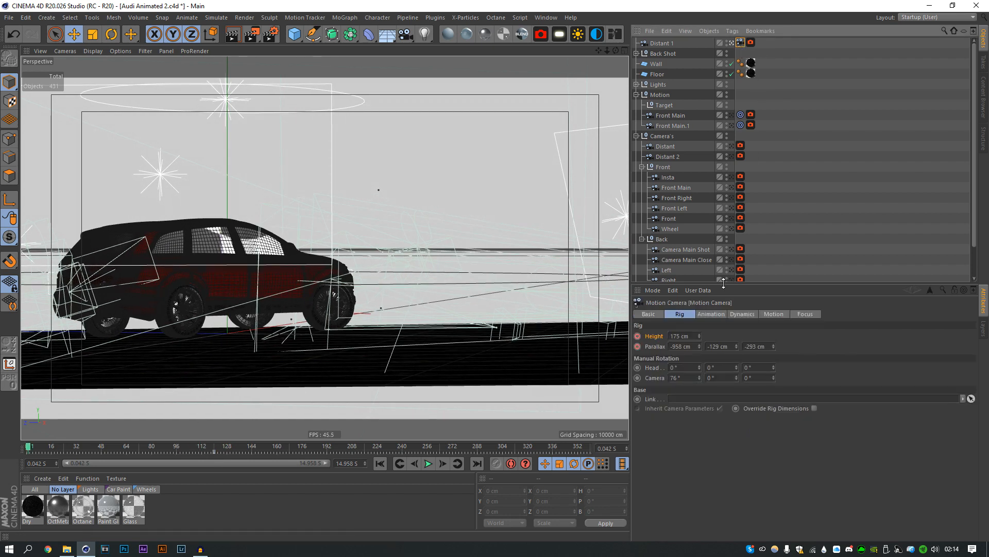
drag(773, 347, 774, 353)
drag(699, 347, 736, 348)
key(ctrl+z)
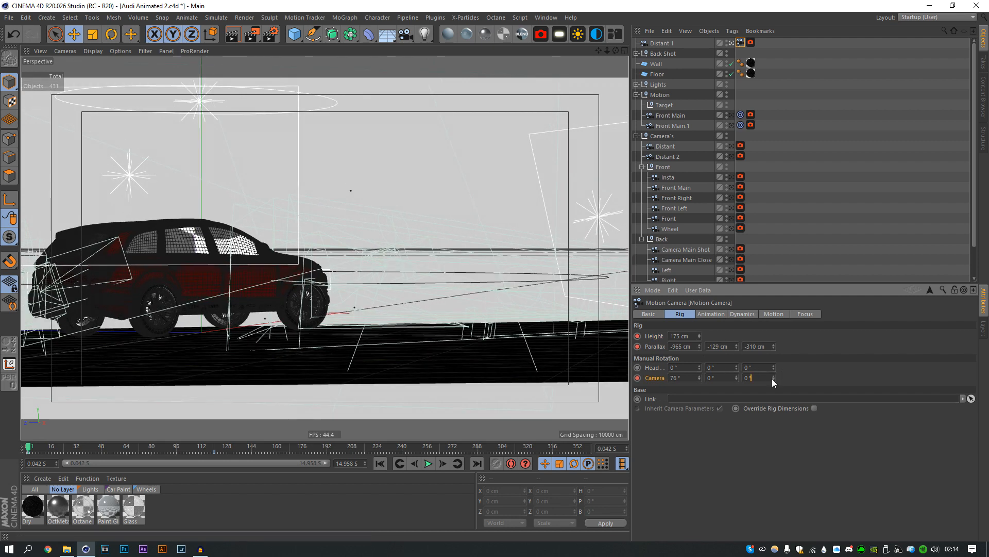
drag(773, 378, 773, 380)
click(427, 463)
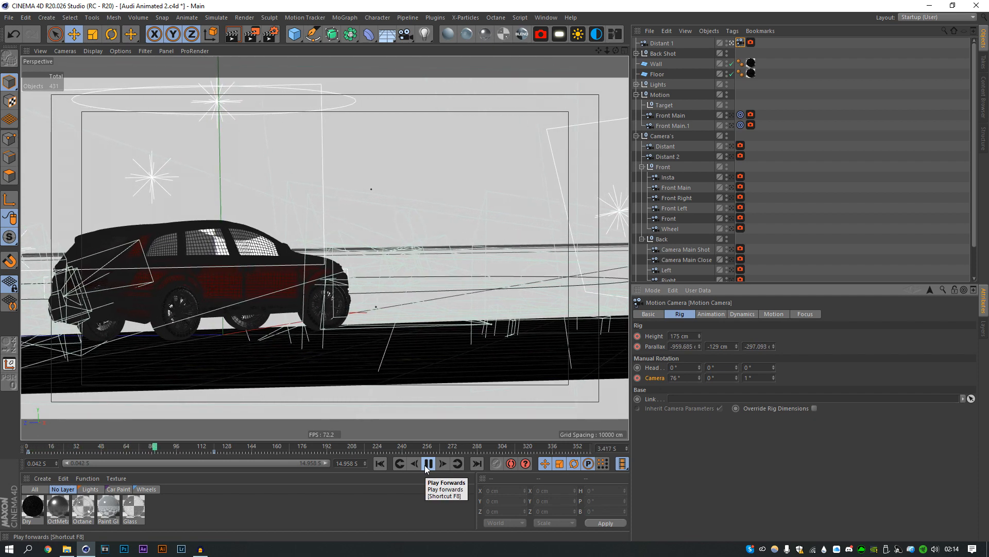
click(427, 464)
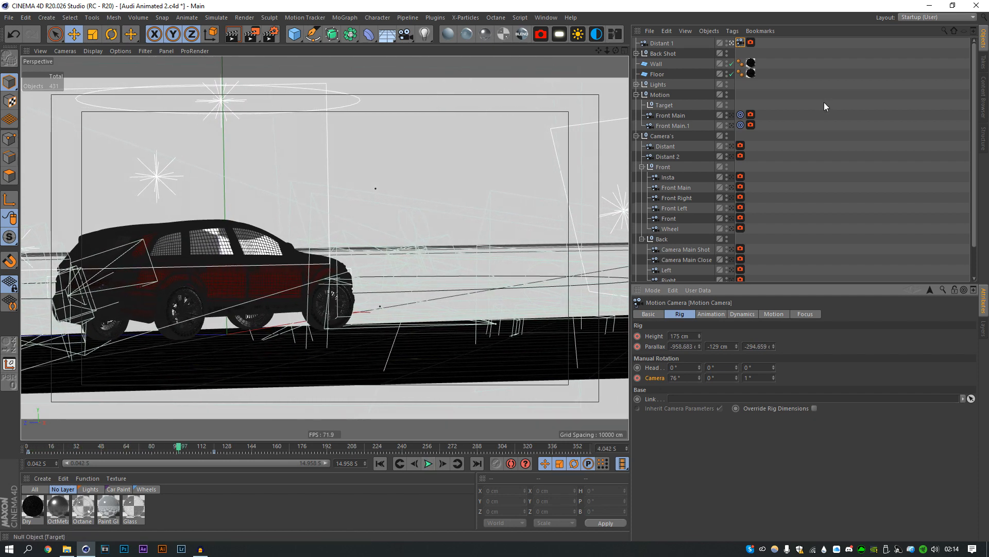
View the F-Curve timeline, close it and rewind to the first frame
click(548, 18)
click(599, 143)
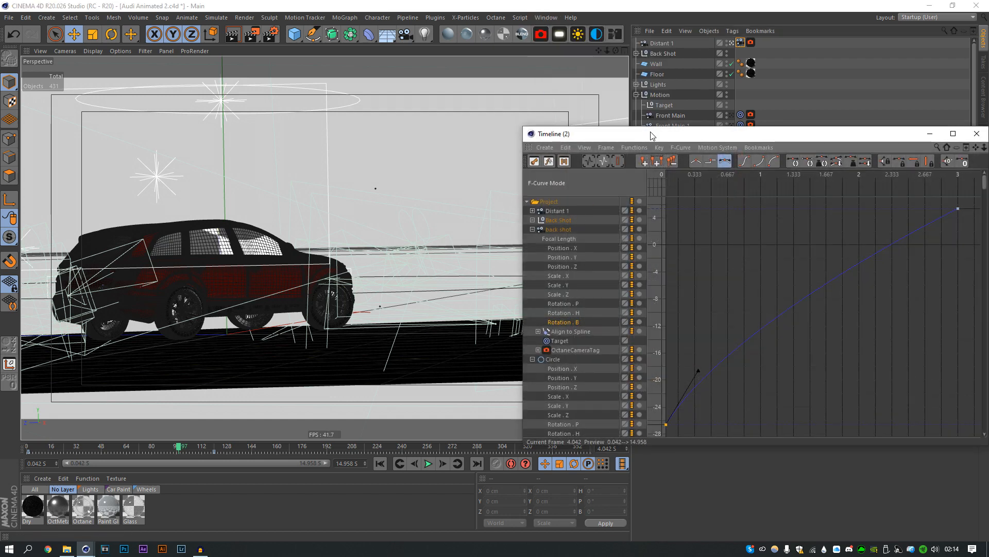
drag(652, 140, 291, 91)
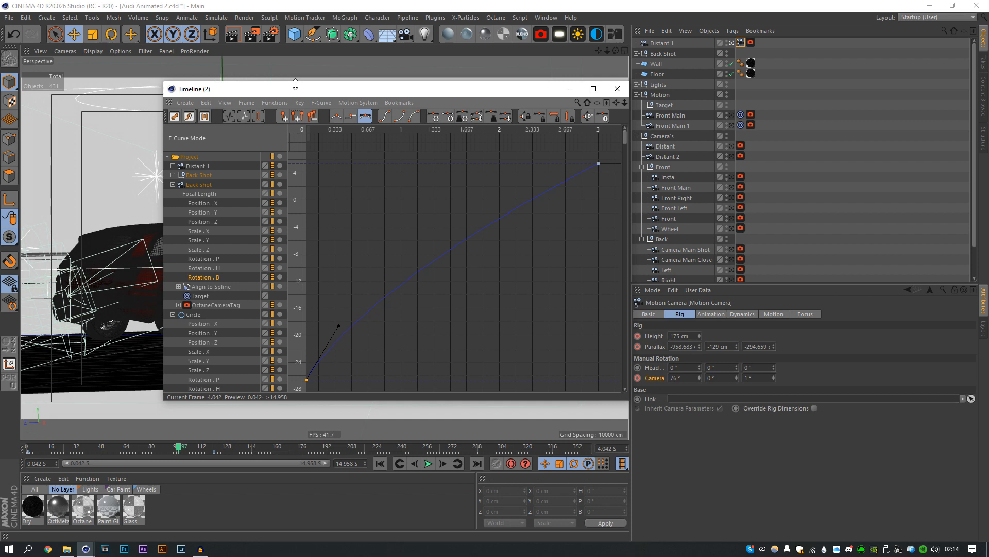
click(617, 89)
click(380, 463)
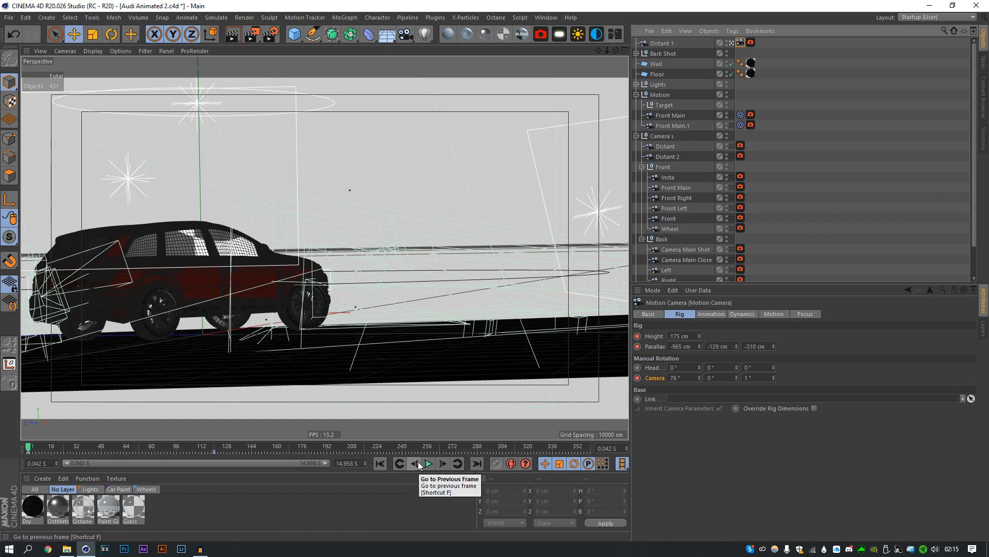
Play the keyframed Distant 1 move, rewind to the first frame and clear the selection
click(428, 464)
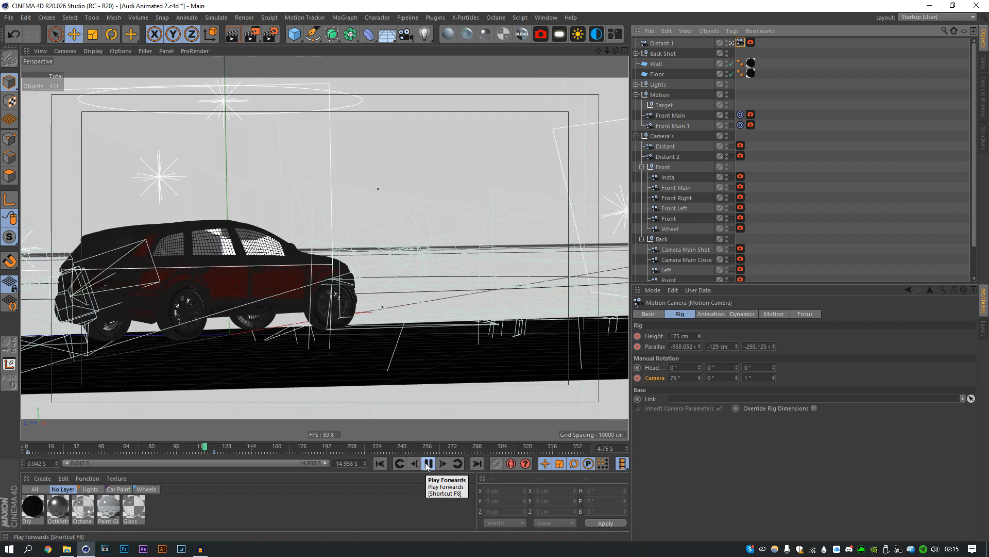
click(427, 464)
click(379, 463)
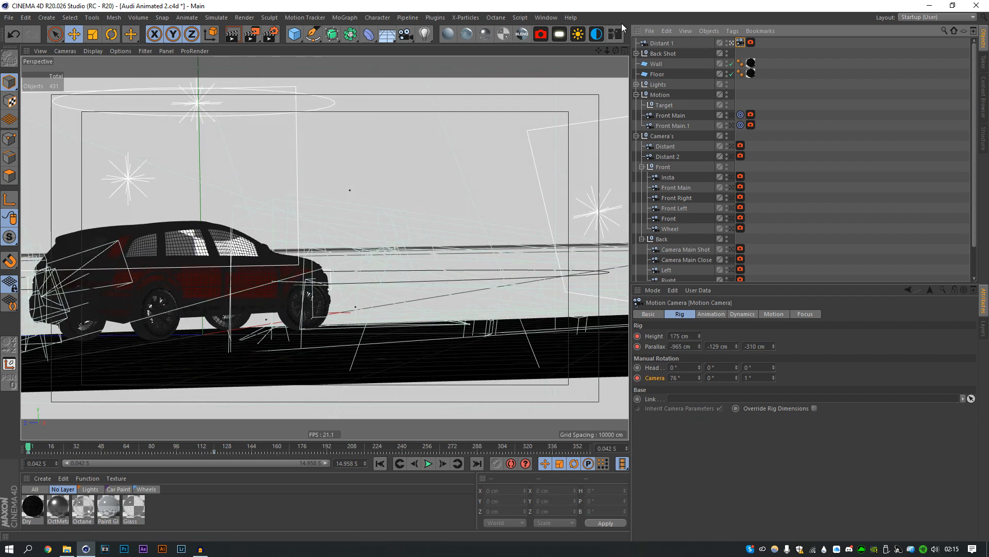
click(788, 61)
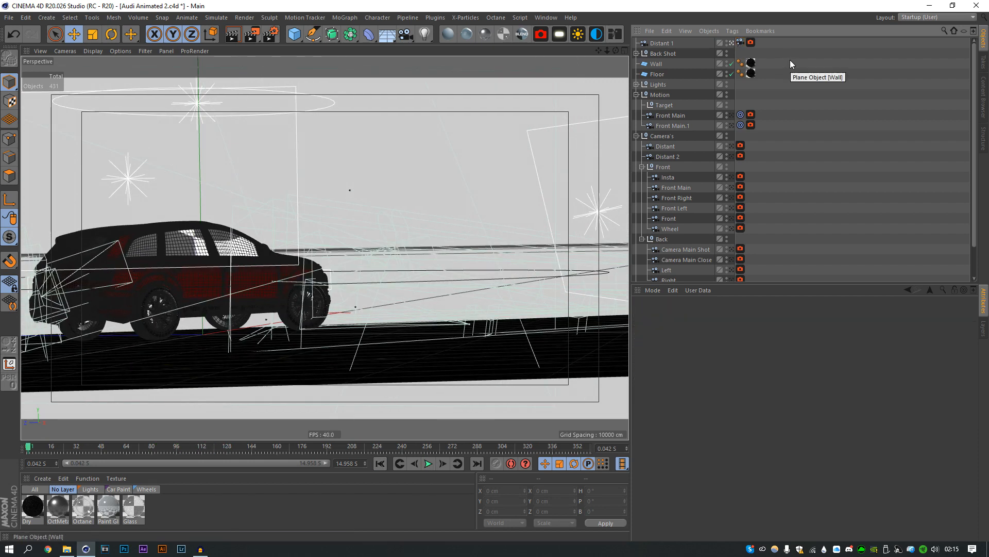
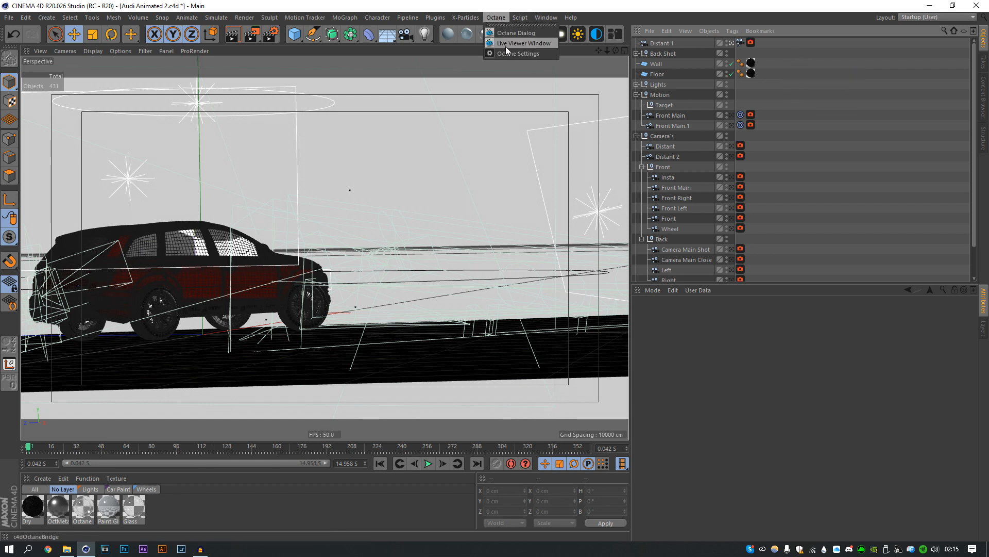
Open the Octane Live Viewer, start rendering the scene and place its window over the viewport
click(540, 34)
drag(465, 197, 305, 42)
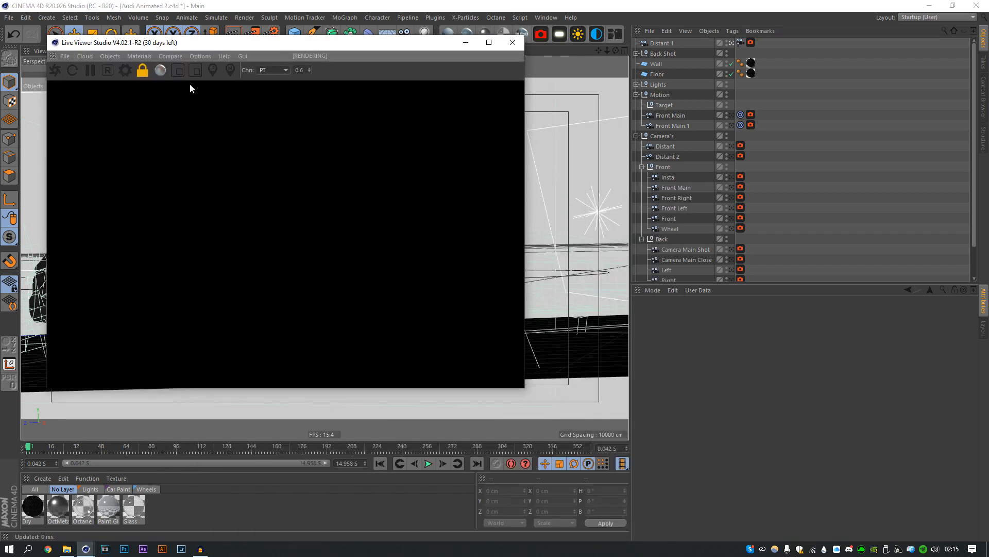
click(57, 71)
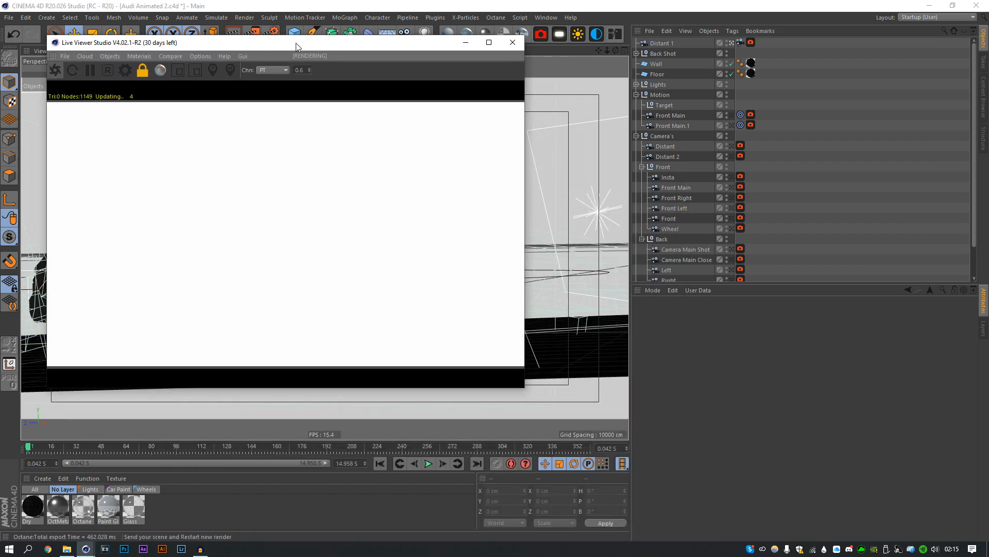
drag(295, 42, 317, 65)
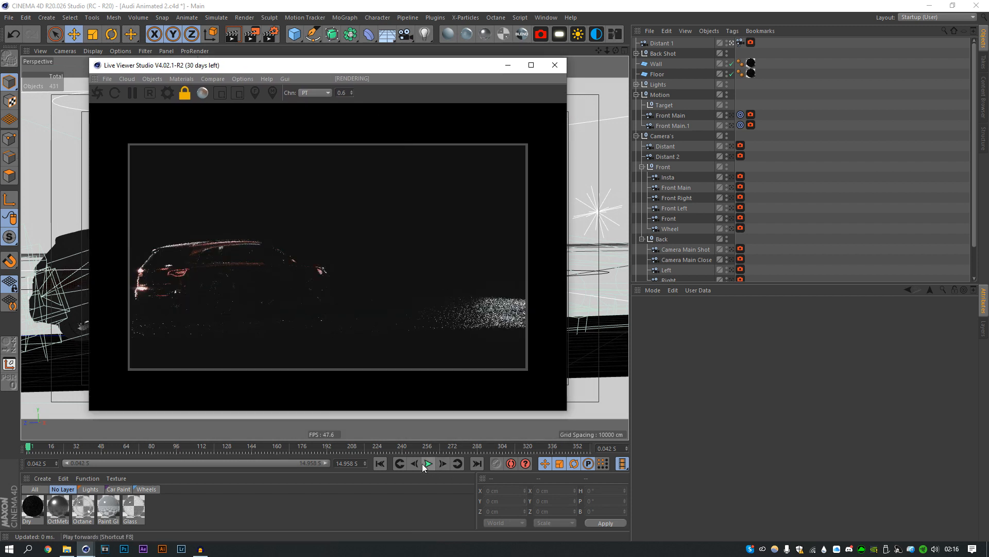
Try a second head rotation value of 2° on the Distant 1 Motion Camera rig and reset it to 0°
click(741, 42)
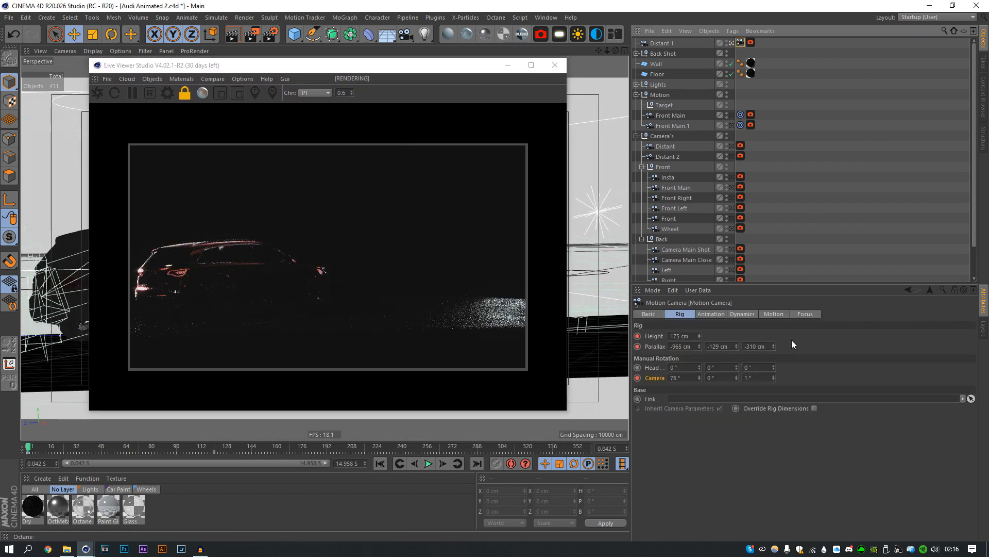
click(736, 366)
click(736, 366)
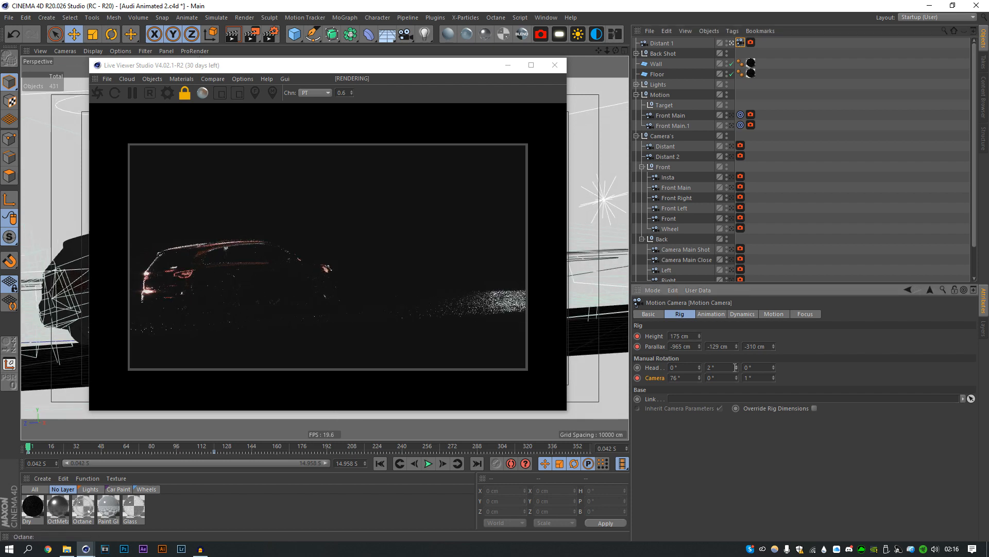
right_click(736, 367)
Try different second camera rotation values on the Distant 1 rig, ending at 1.7°
click(736, 377)
click(736, 377)
click(736, 377)
click(736, 379)
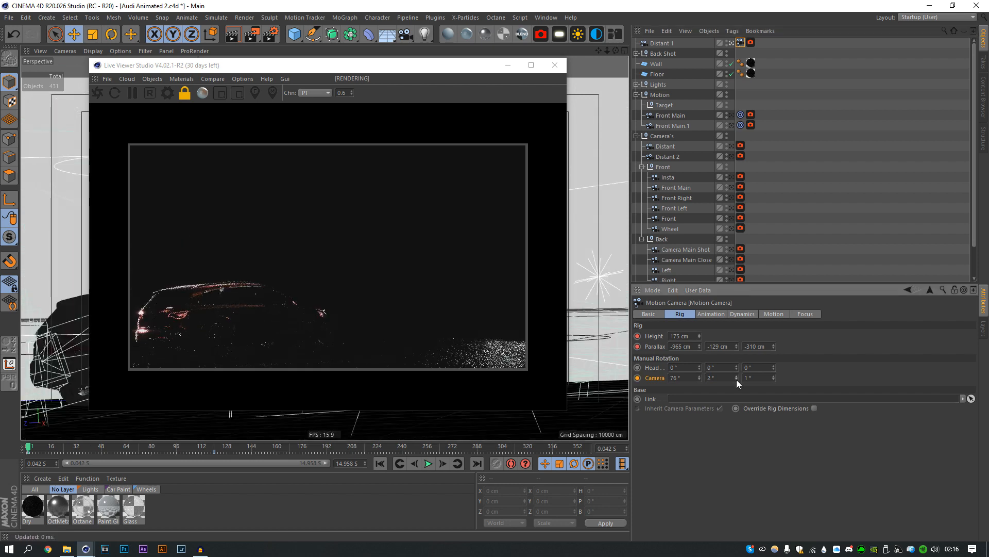
click(737, 380)
click(737, 376)
click(718, 380)
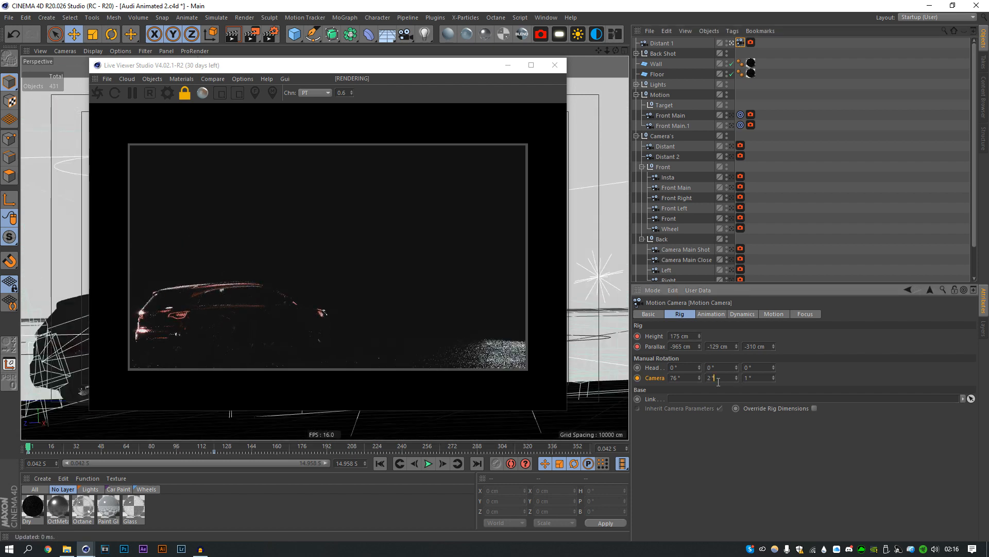
key(BackSpace)
text(1)
key(Return)
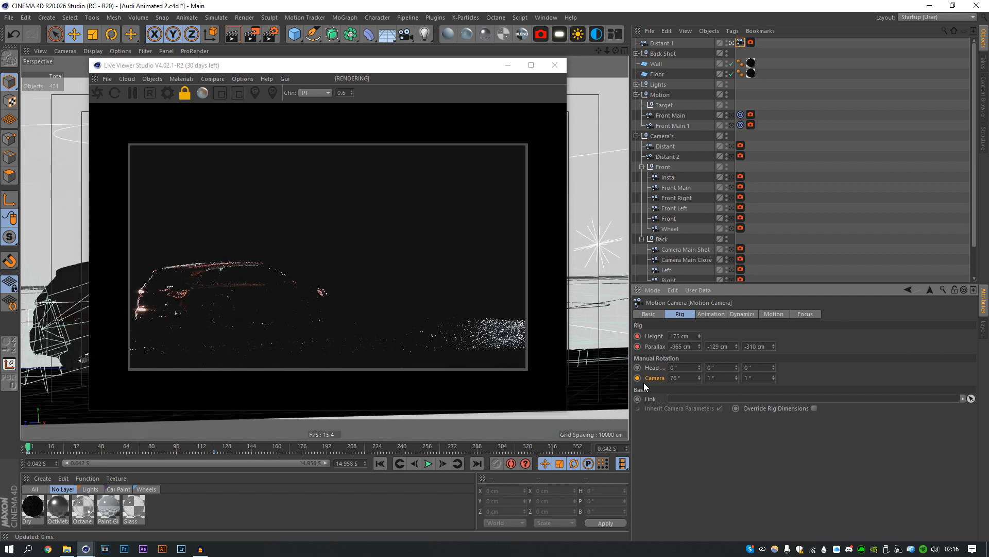
text(1.5)
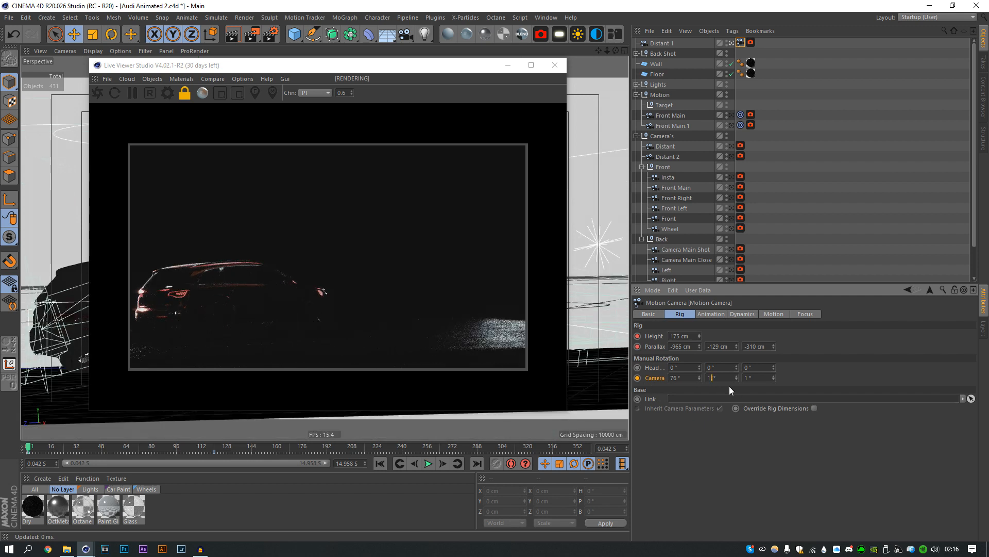
key(Return)
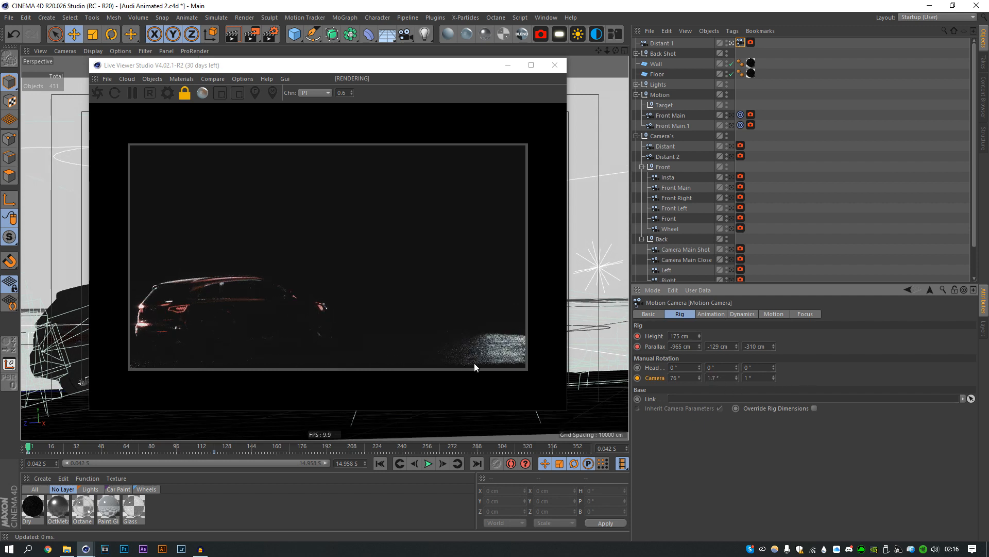
Play the Distant 1 move with the live render open, pause at 1.75 s and clear the selection
click(428, 463)
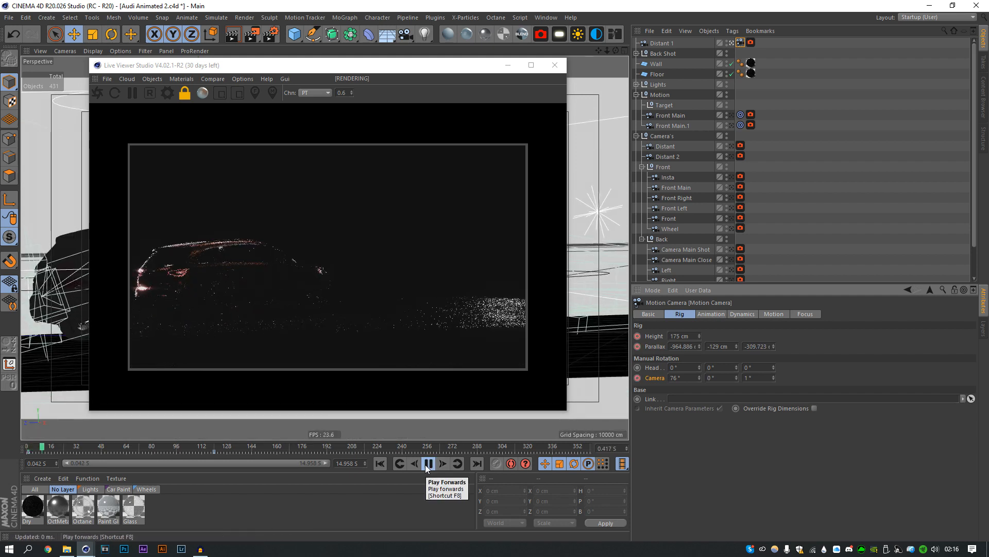
click(427, 463)
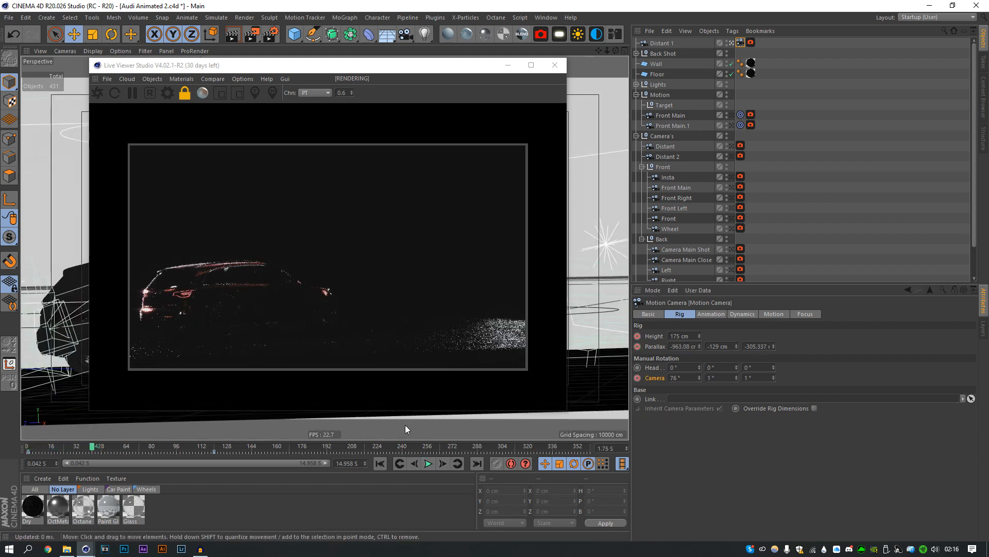
click(790, 155)
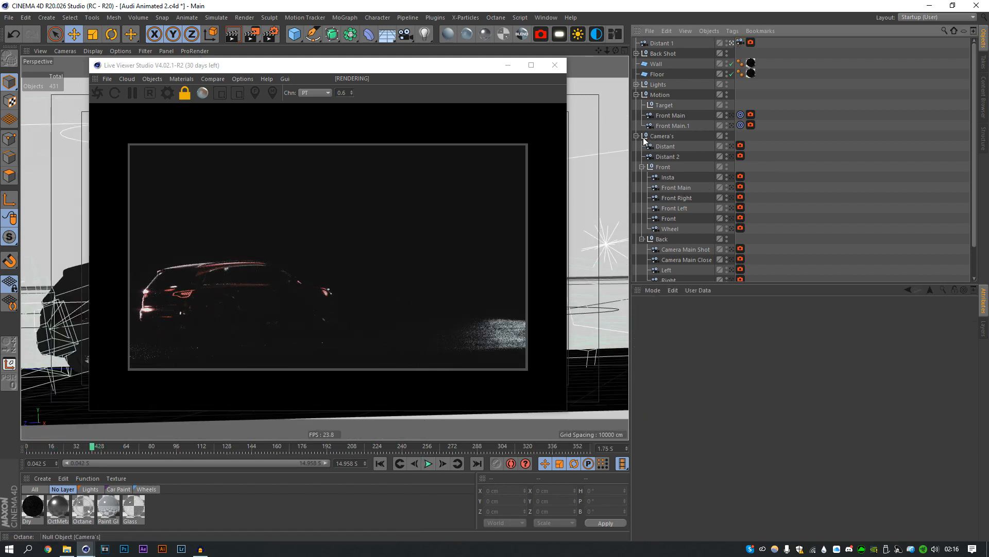
Collapse the Camera's and Motion groups and expand the Lights group
click(636, 135)
click(636, 95)
click(636, 84)
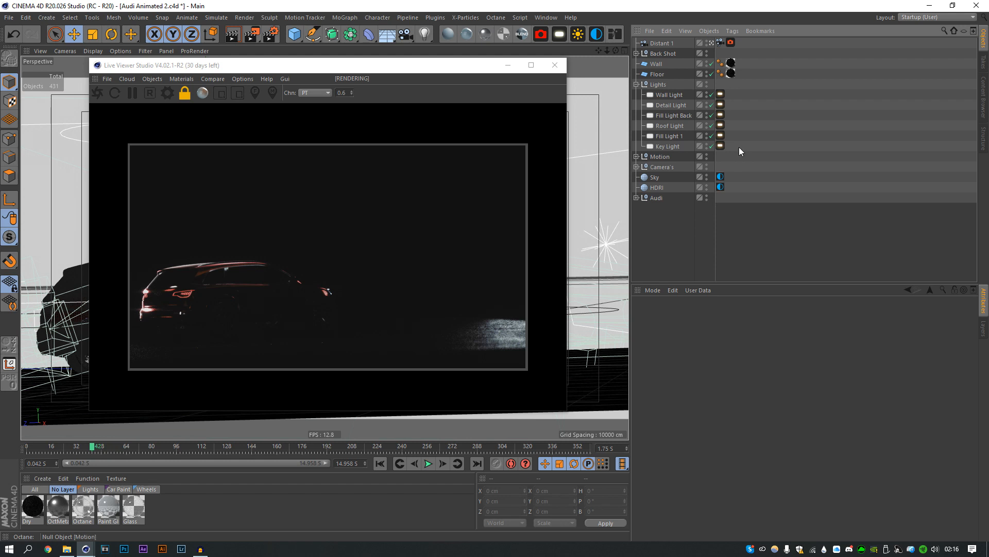
Compare the live render with Distant 1's Octane Camera Imager disabled and enabled again, leaving it enabled
click(731, 43)
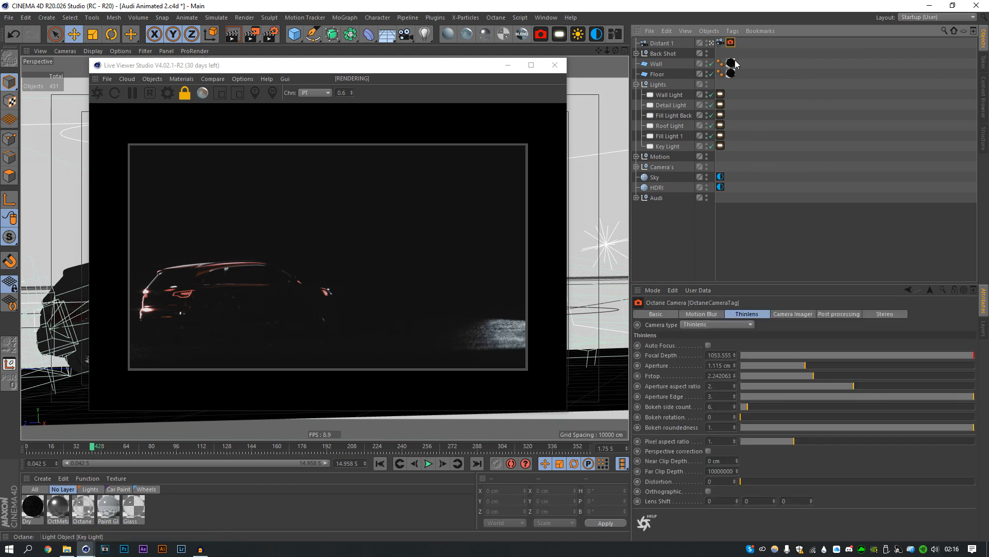
click(788, 314)
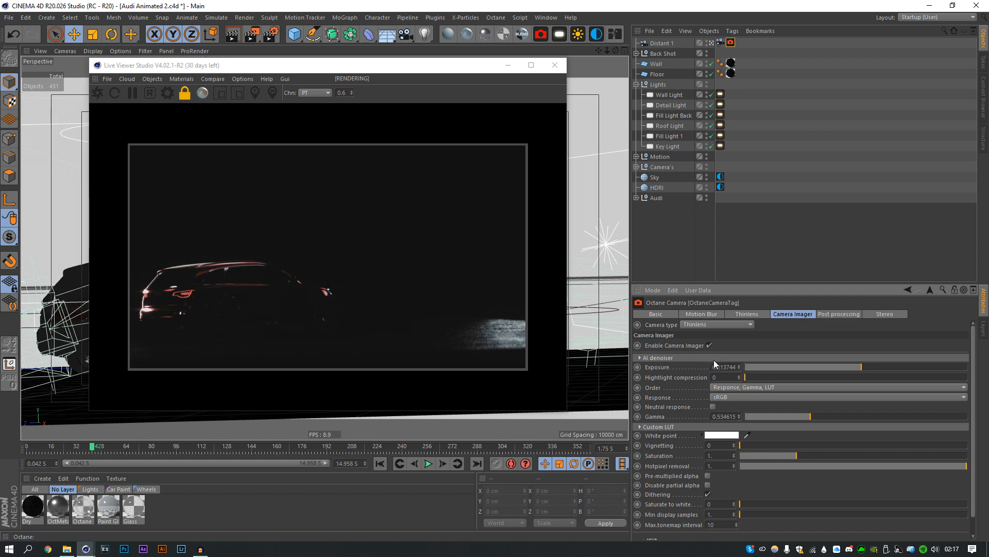
click(710, 345)
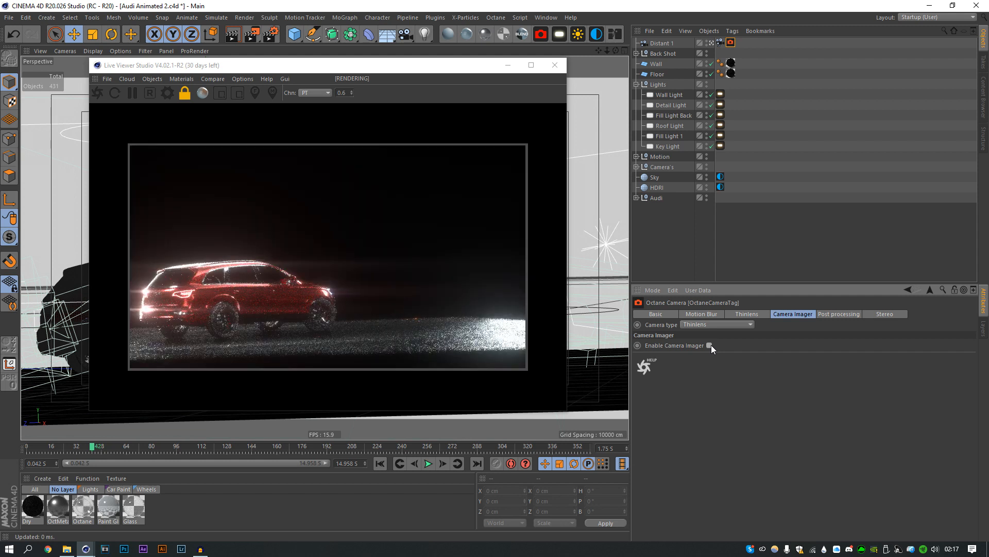
click(710, 345)
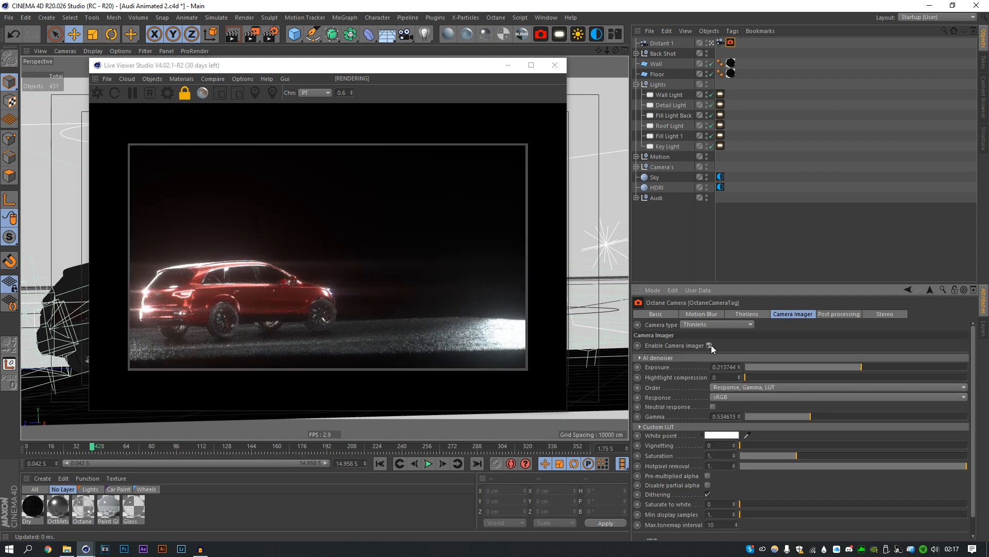
click(758, 205)
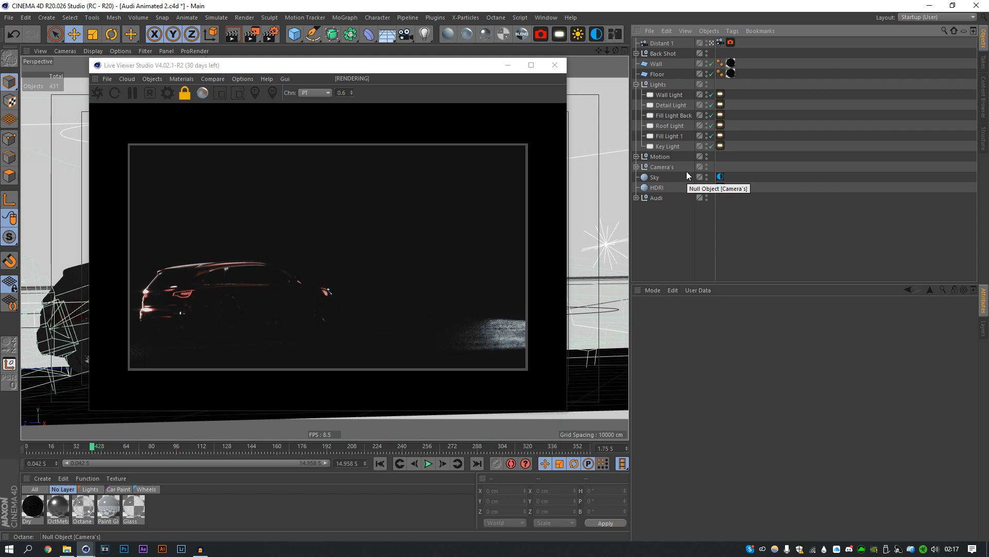
Disable all lights except the Key Light and re-enable them one by one to examine their effect on the render
drag(712, 95, 713, 132)
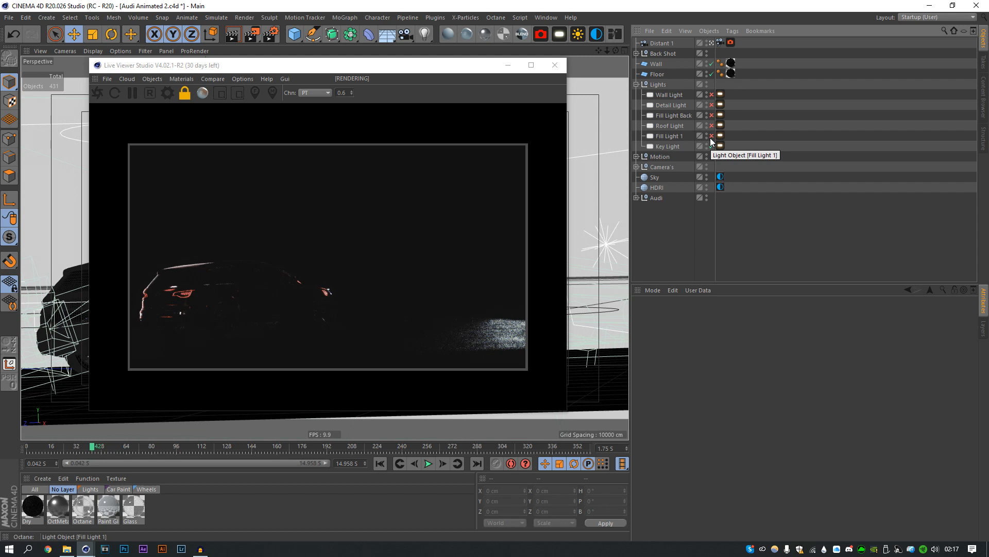
click(711, 136)
click(712, 126)
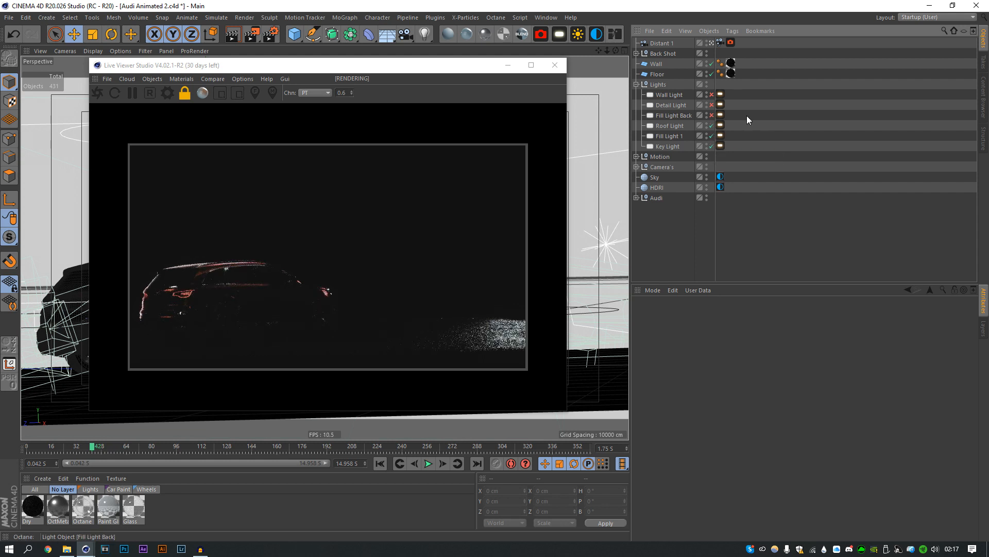
click(712, 116)
click(711, 95)
click(711, 105)
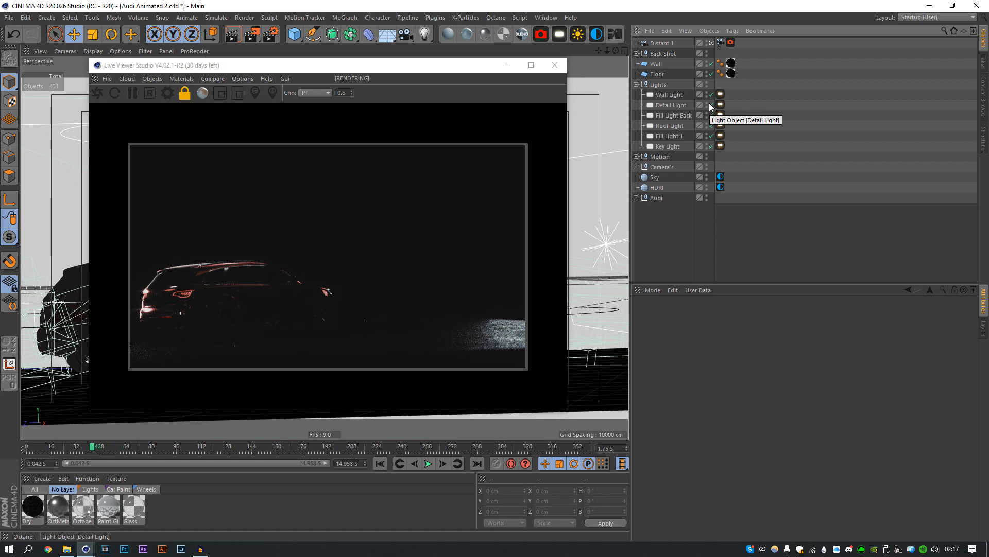
Make Distant 2 in the Camera's group the active render view and collapse that group again
click(636, 167)
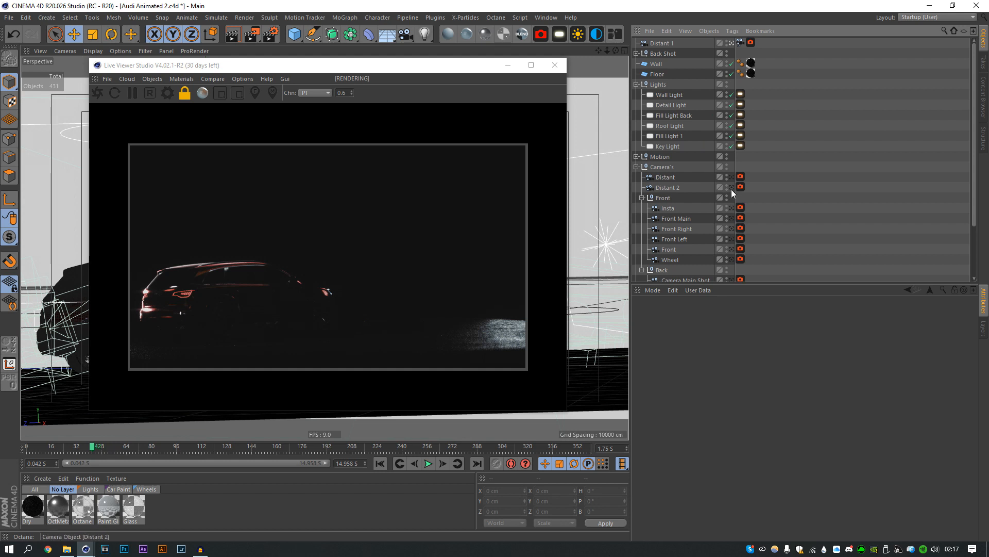
click(731, 187)
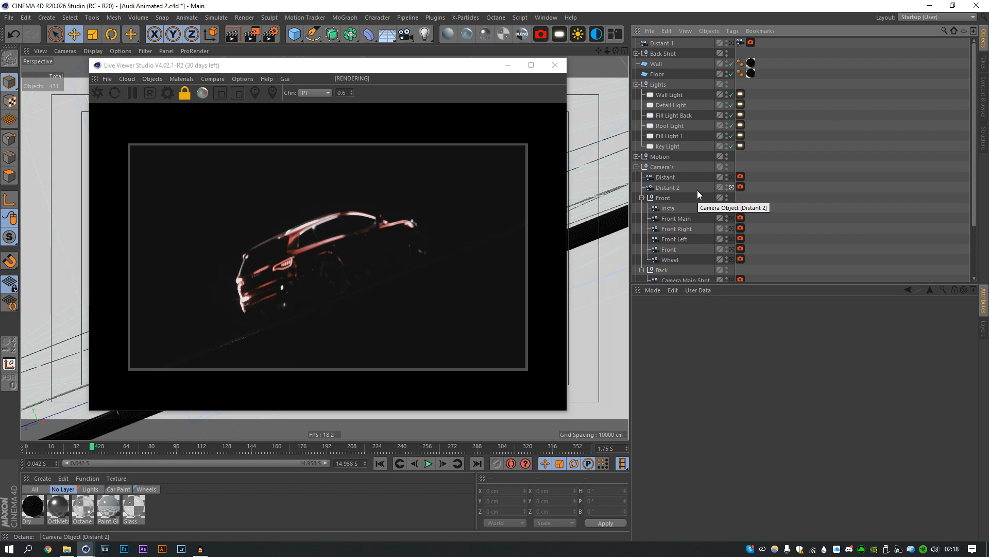
click(636, 167)
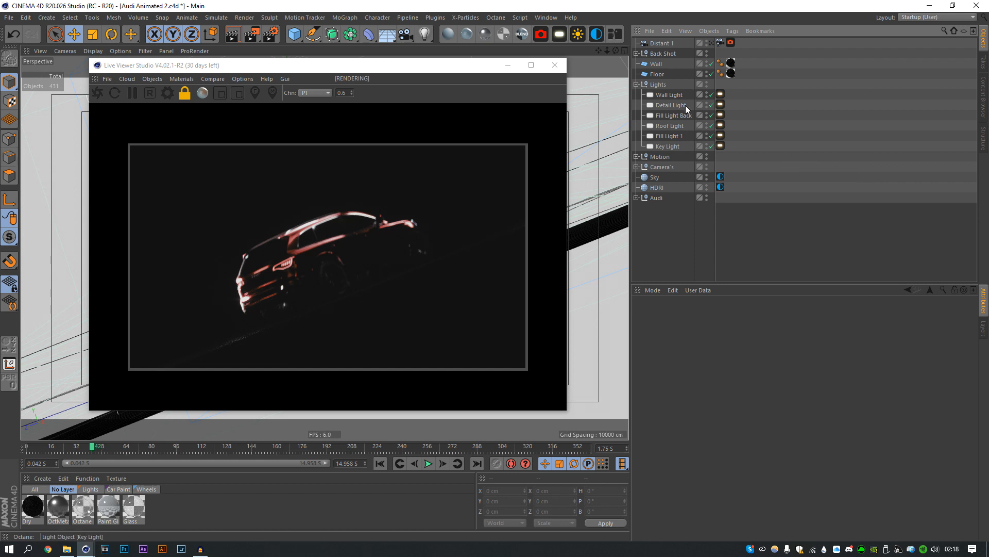
Collapse the Lights group, inspect the HDRI object's Environment tag settings and clear the selection
click(637, 84)
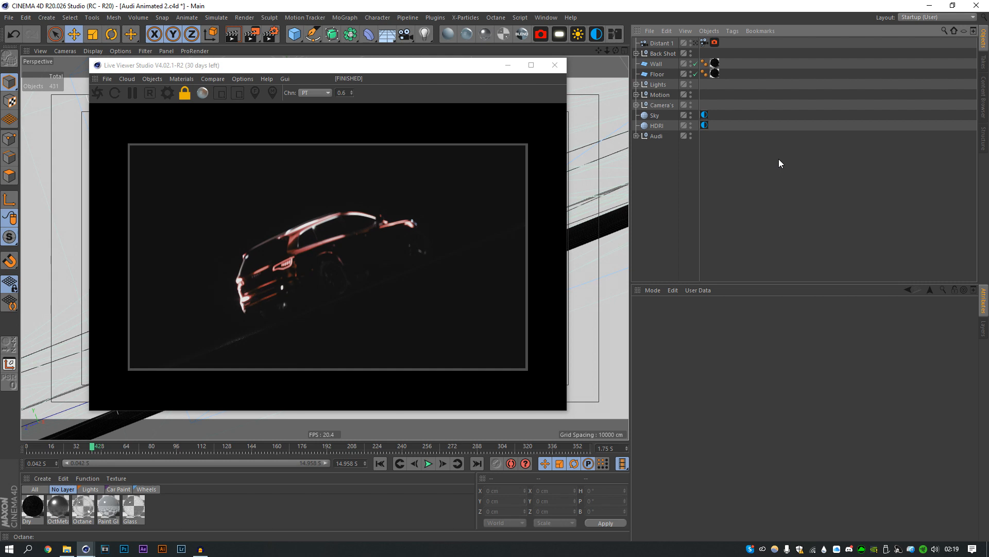
click(704, 125)
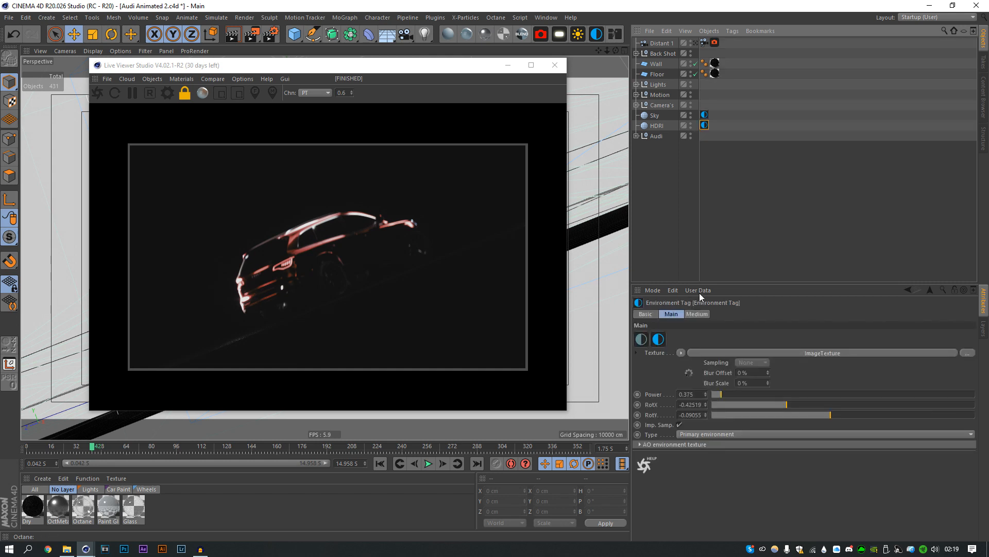
click(713, 229)
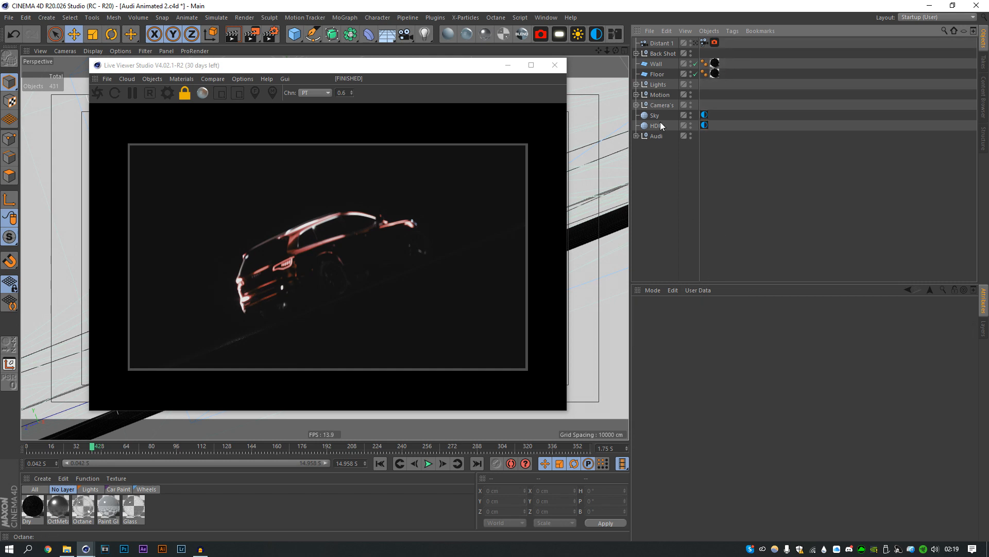